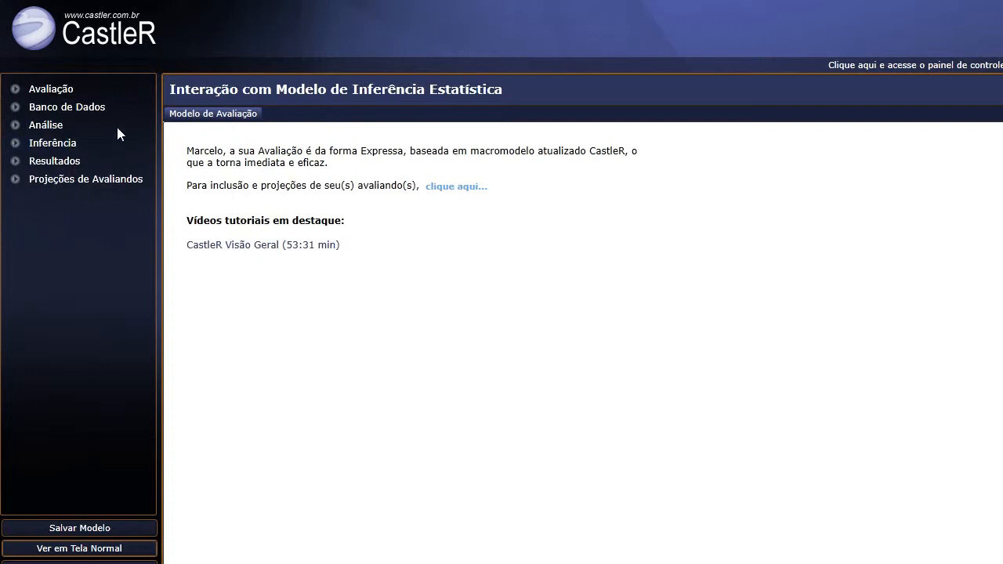
Review the sample data listing of the apartment evaluation model, including its columns further along.
{"action": "left_click", "coordinate": [16, 90]}
{"action": "left_click", "coordinate": [47, 108]}
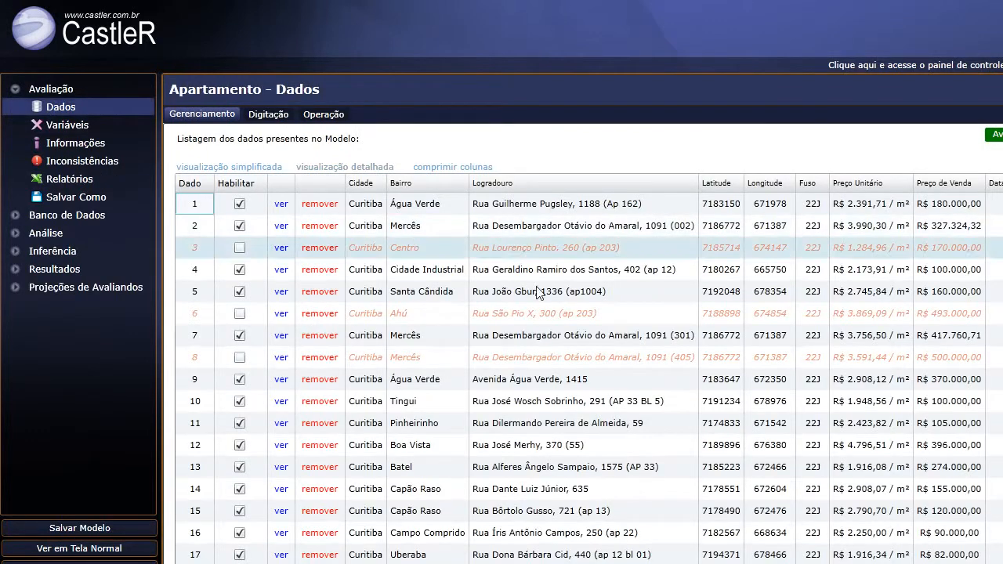
{"action": "left_click_drag", "start_coordinate": [987, 228], "coordinate": [971, 461]}
{"action": "left_click_drag", "start_coordinate": [971, 426], "coordinate": [987, 161]}
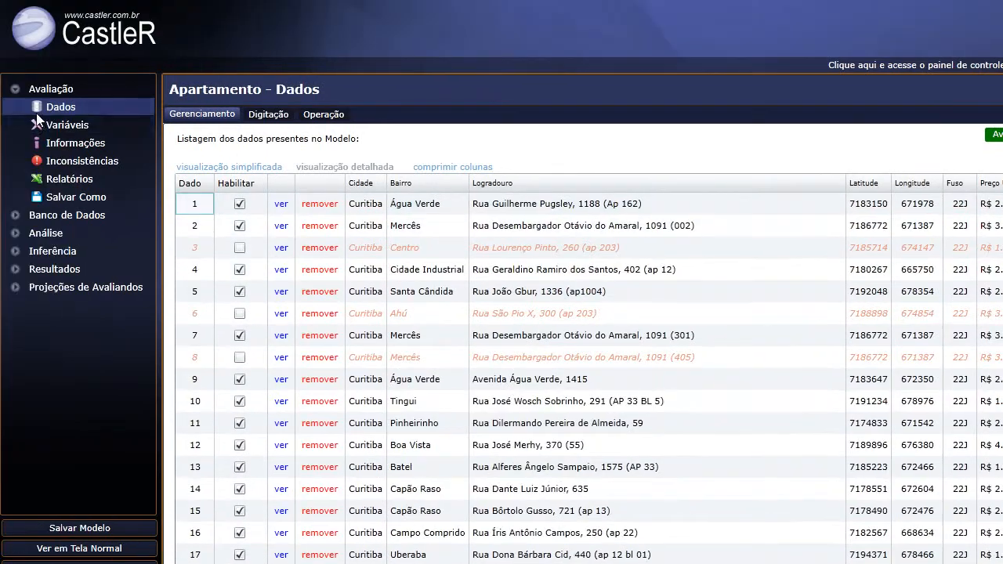
{"action": "left_click", "coordinate": [16, 91]}
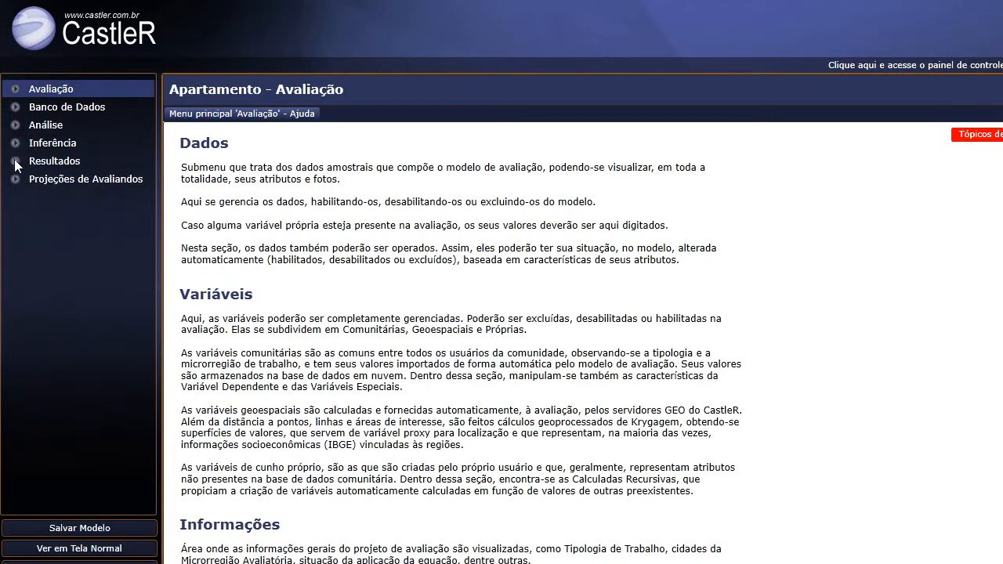
Review the model results for both the regression equation and the estimation function (Função Estimativa).
{"action": "left_click", "coordinate": [14, 161]}
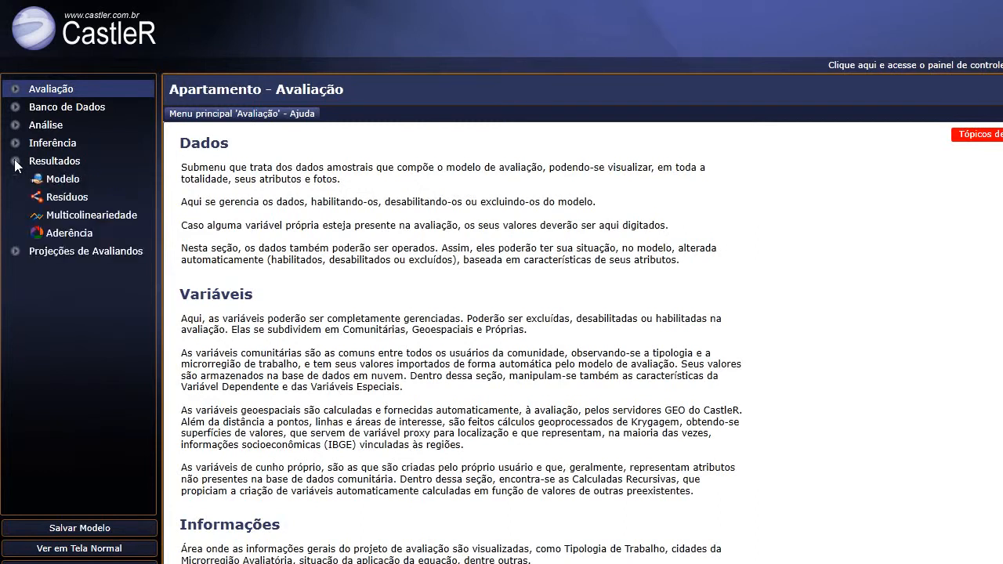
{"action": "left_click", "coordinate": [58, 181]}
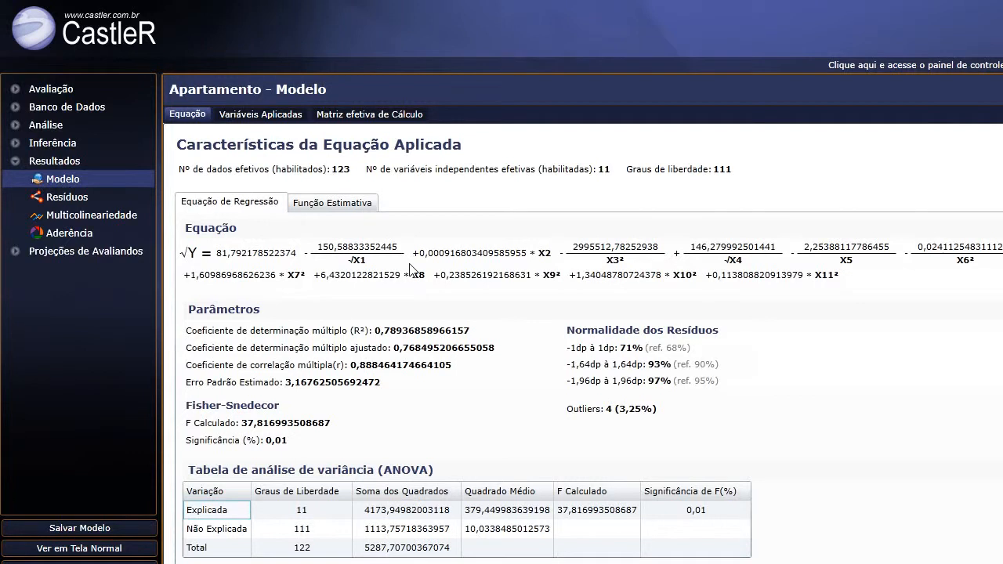
{"action": "left_click", "coordinate": [332, 204]}
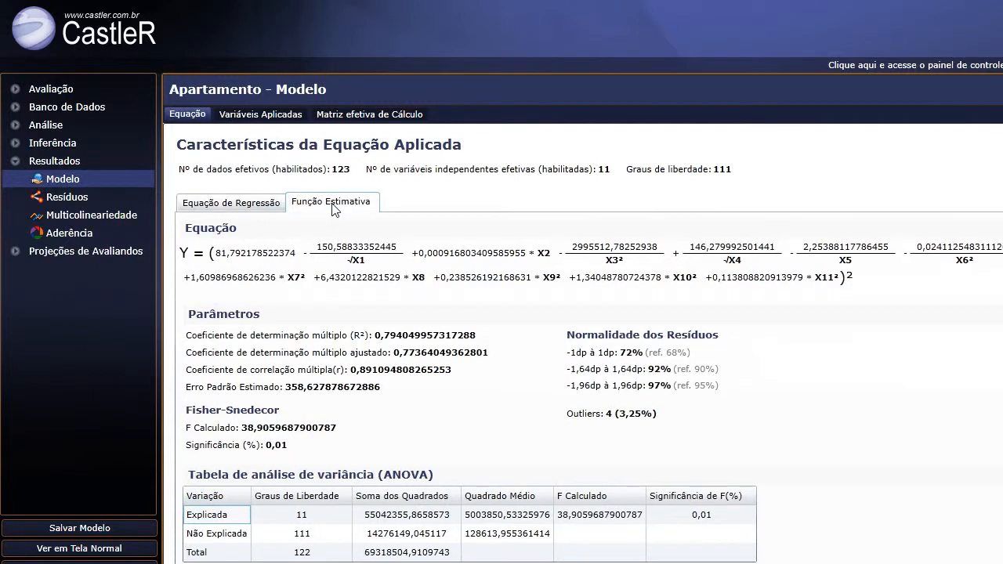
{"action": "left_click", "coordinate": [13, 164]}
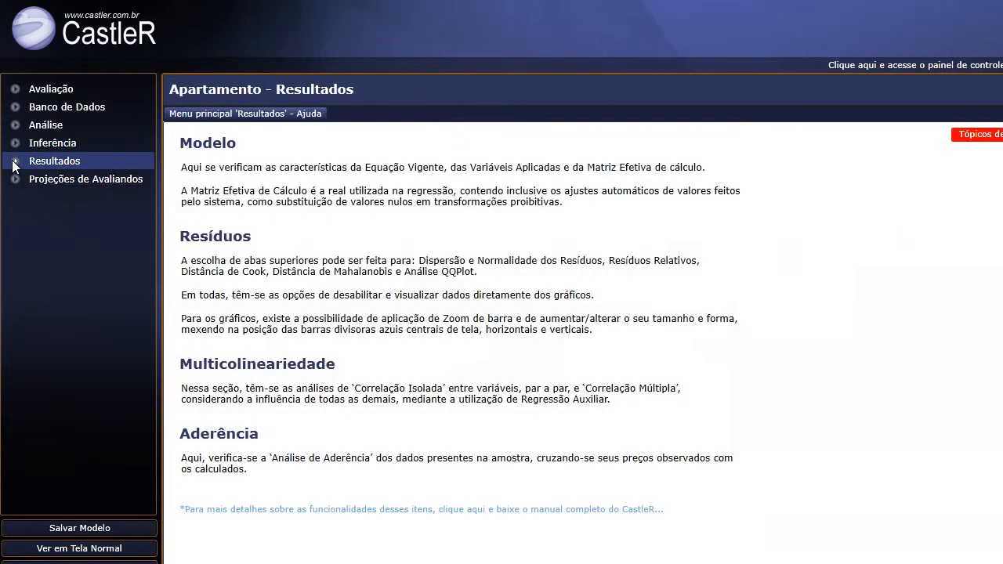
Examine the residual analyses: relative residuals, Cook's distance, Mahalanobis distance and QQPlot, returning to Dispersão e Normalidade.
{"action": "left_click", "coordinate": [14, 162]}
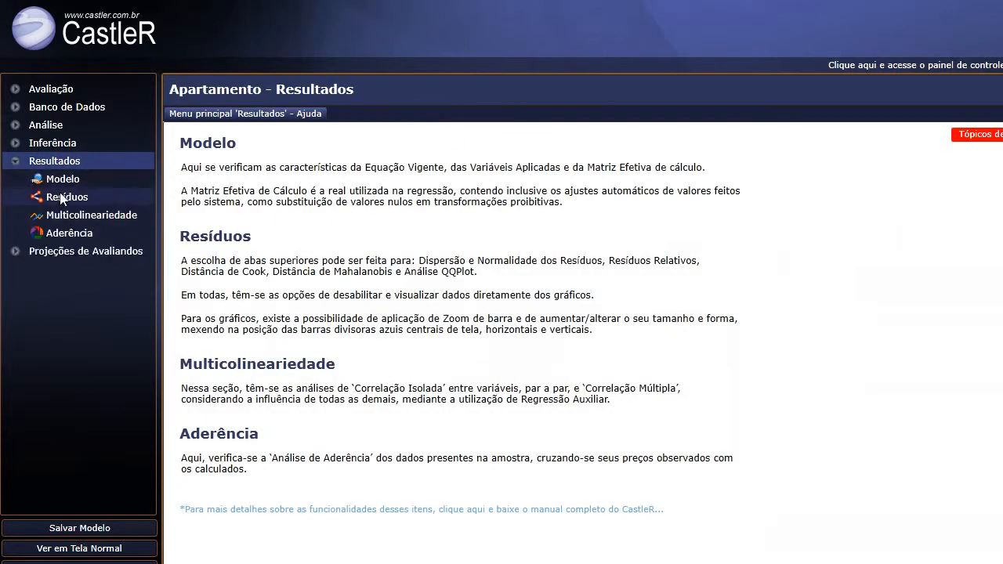
{"action": "left_click", "coordinate": [63, 198]}
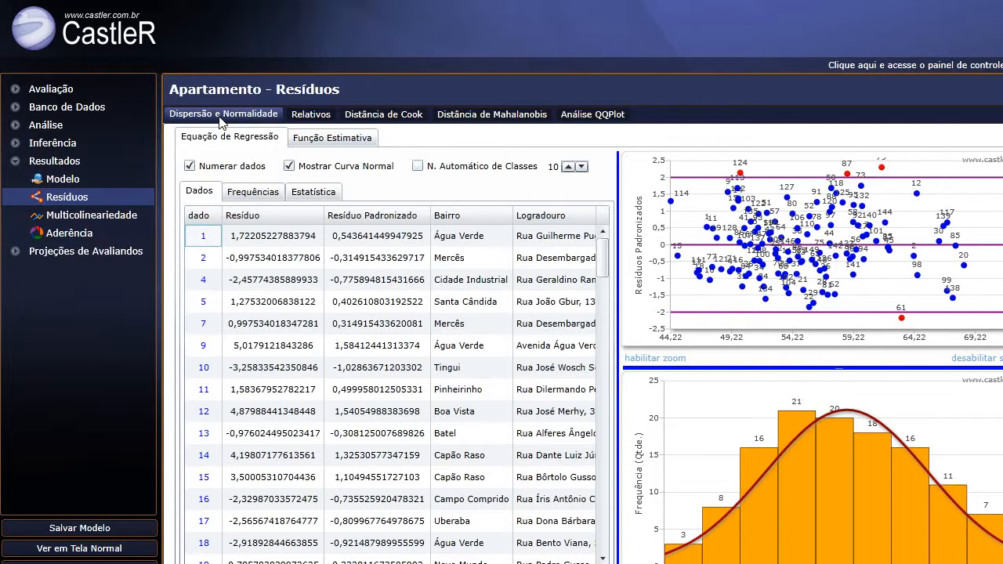
{"action": "left_click", "coordinate": [311, 116]}
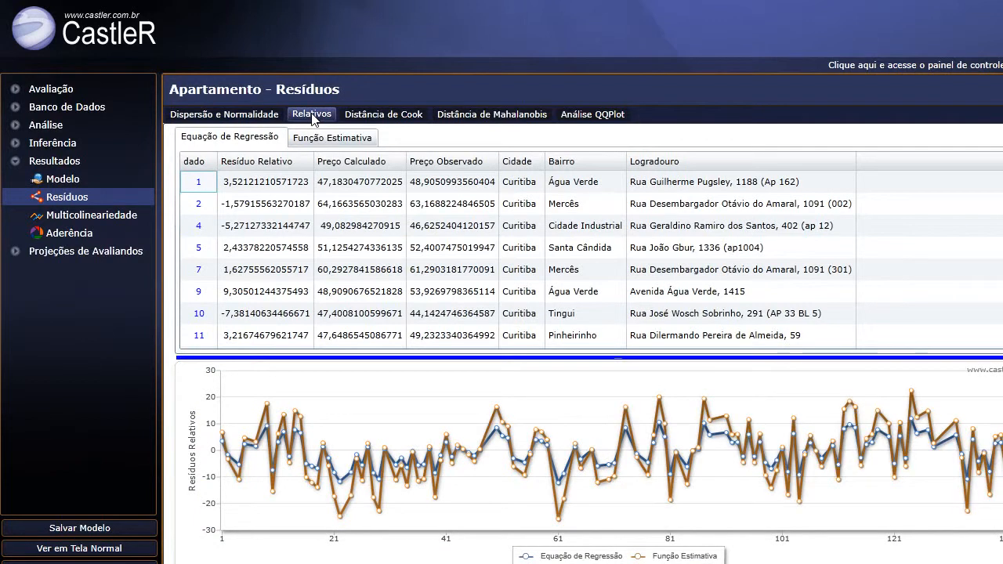
{"action": "left_click", "coordinate": [361, 120]}
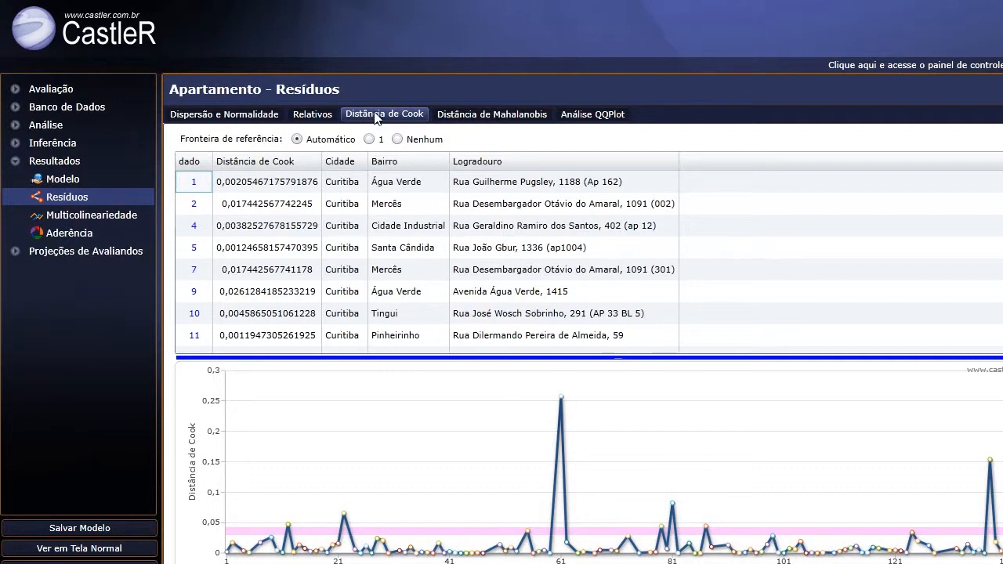
{"action": "left_click", "coordinate": [460, 119]}
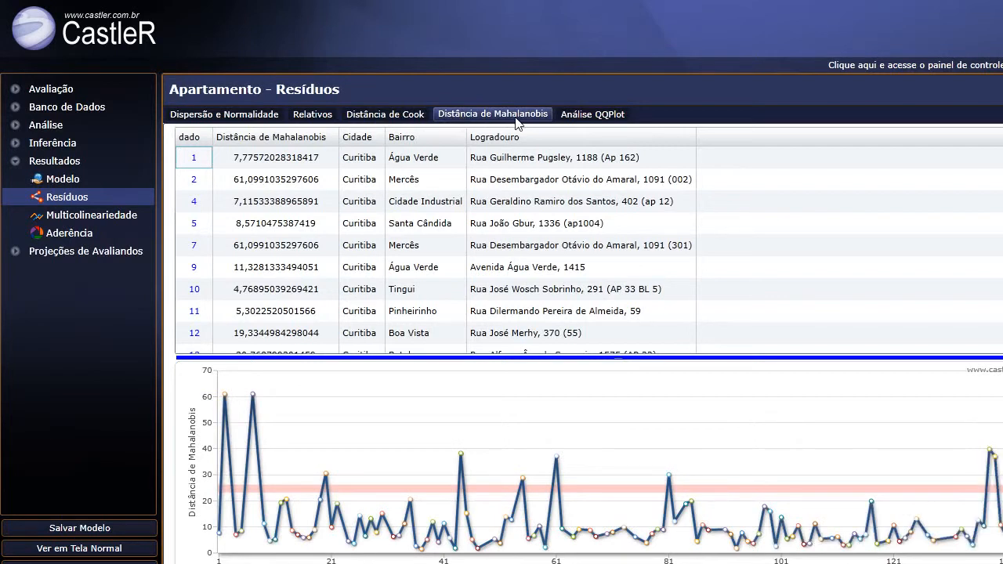
{"action": "left_click", "coordinate": [586, 119]}
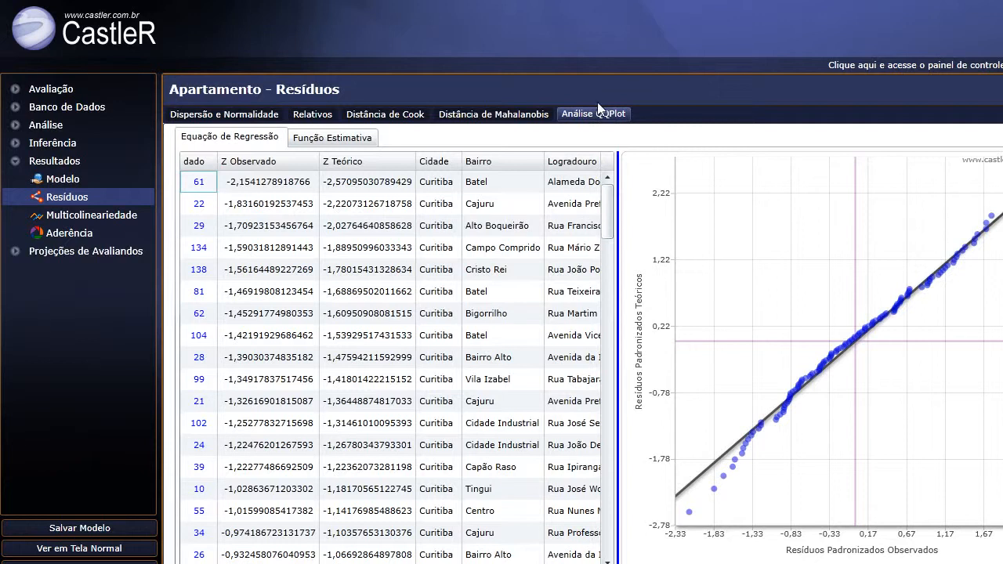
{"action": "left_click", "coordinate": [230, 116]}
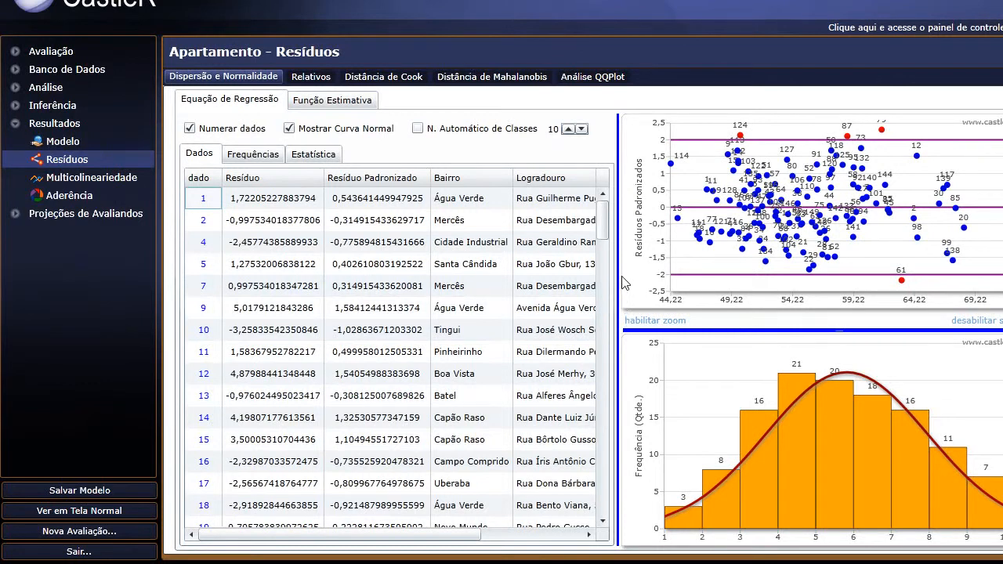
Widen the residual charts area and compare the regression equation's residuals with those of the Função Estimativa.
{"action": "left_click_drag", "start_coordinate": [620, 284], "coordinate": [554, 271]}
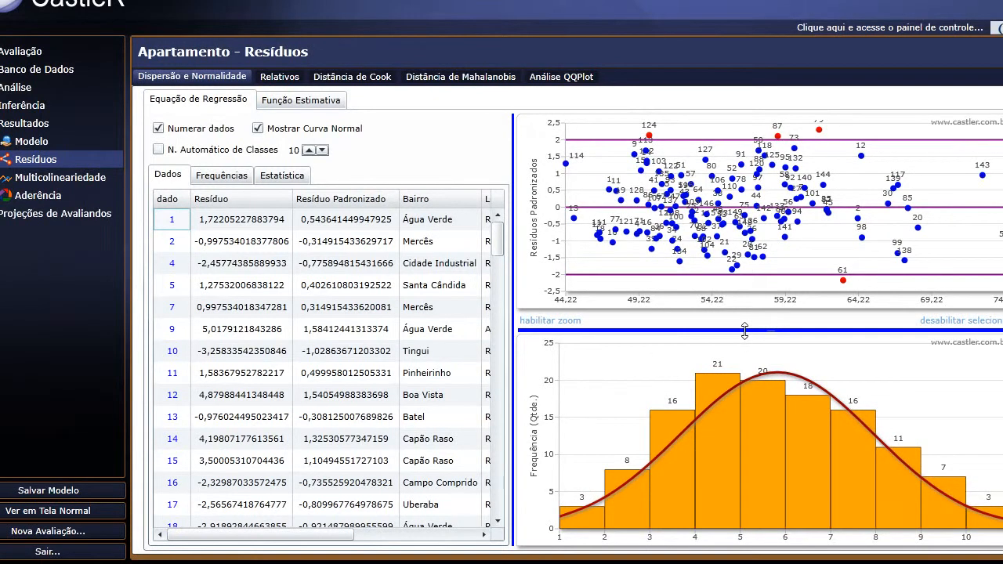
{"action": "mouse_move", "coordinate": [744, 330]}
{"action": "left_mouse_down"}
{"action": "mouse_move", "coordinate": [732, 395]}
{"action": "mouse_move", "coordinate": [728, 249]}
{"action": "mouse_move", "coordinate": [725, 328]}
{"action": "left_mouse_up"}
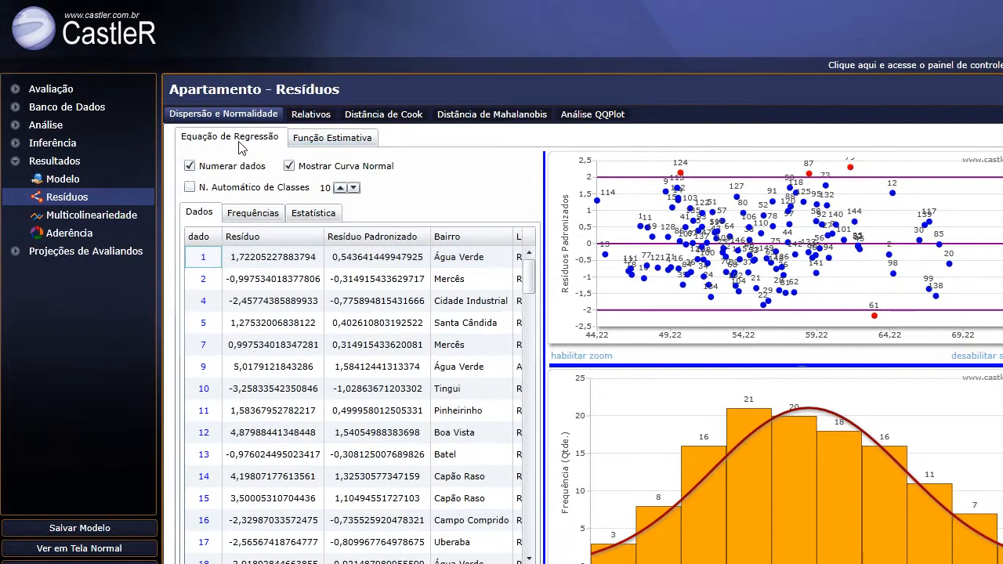
{"action": "left_click", "coordinate": [333, 139]}
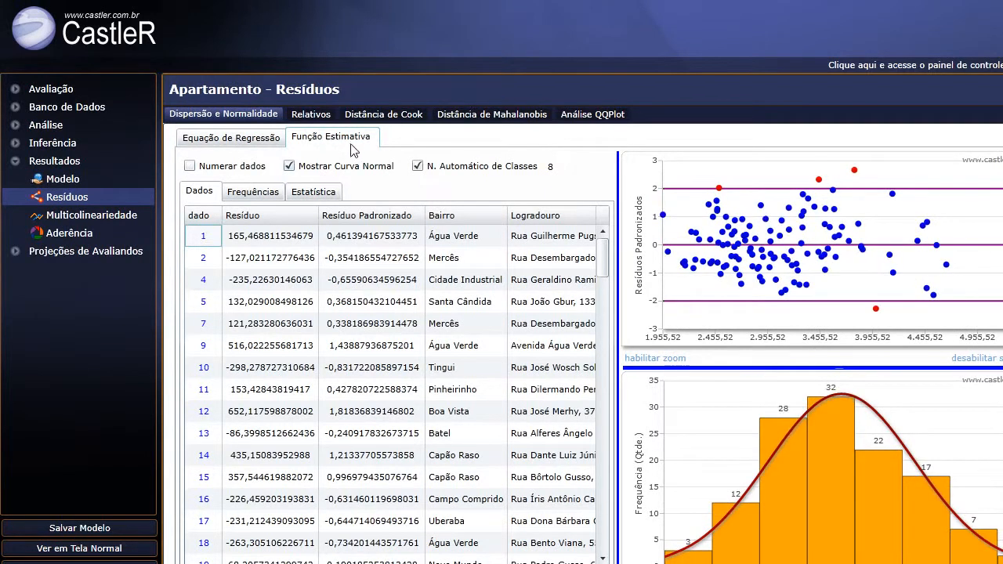
{"action": "left_click", "coordinate": [269, 143]}
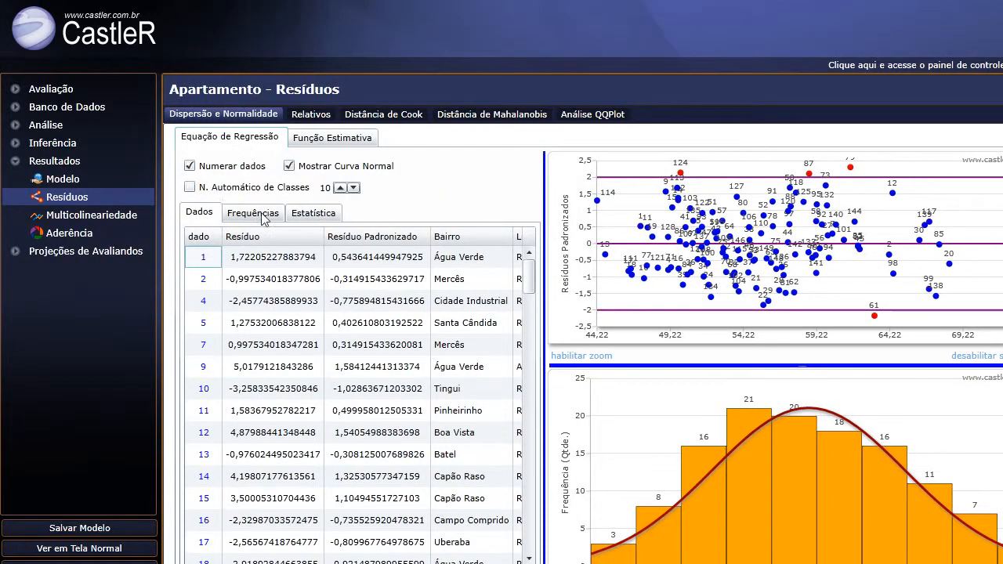
Turn the data numbering and the normal curve off and back on in the residual charts.
{"action": "left_click", "coordinate": [190, 166]}
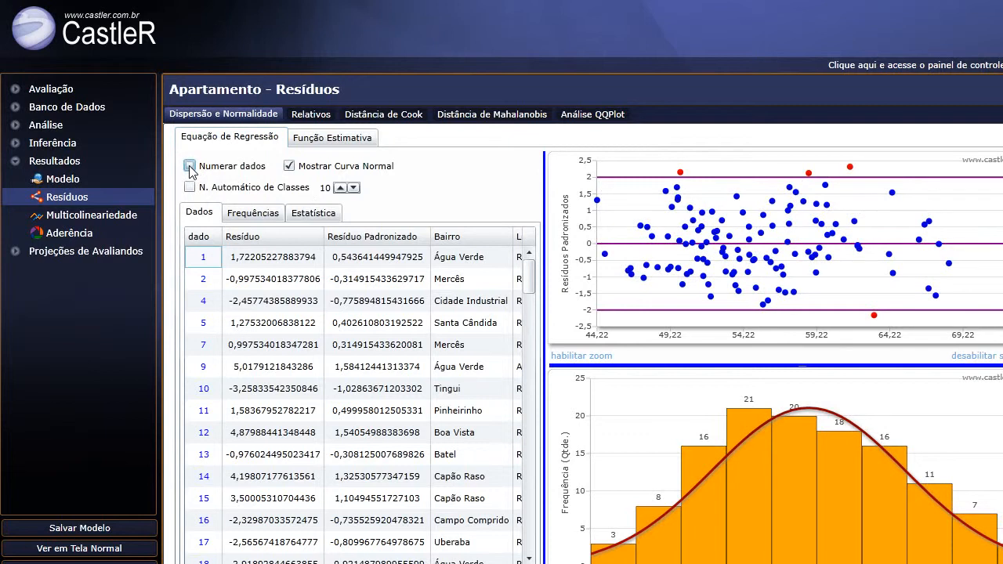
{"action": "left_click", "coordinate": [190, 166]}
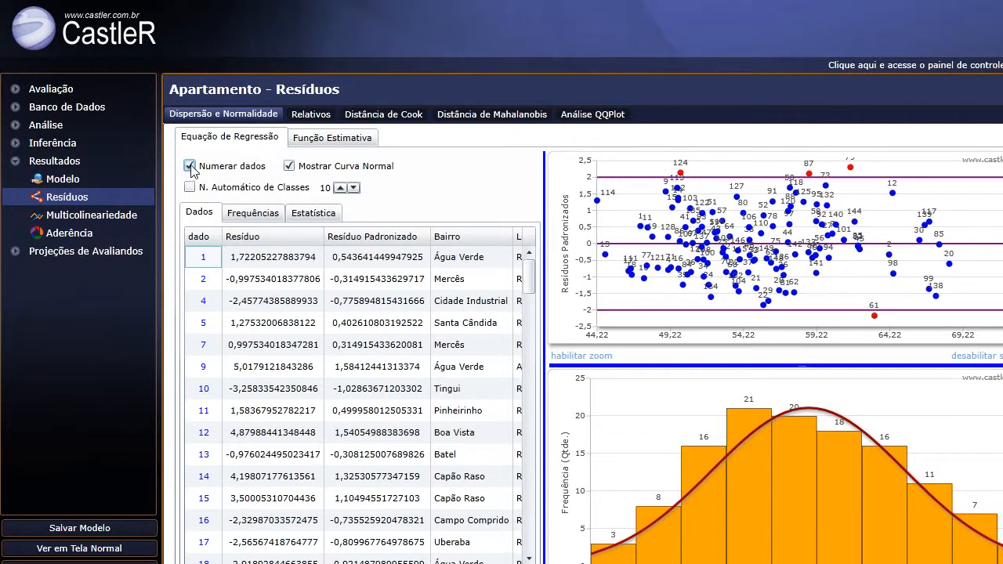
{"action": "left_click", "coordinate": [289, 167]}
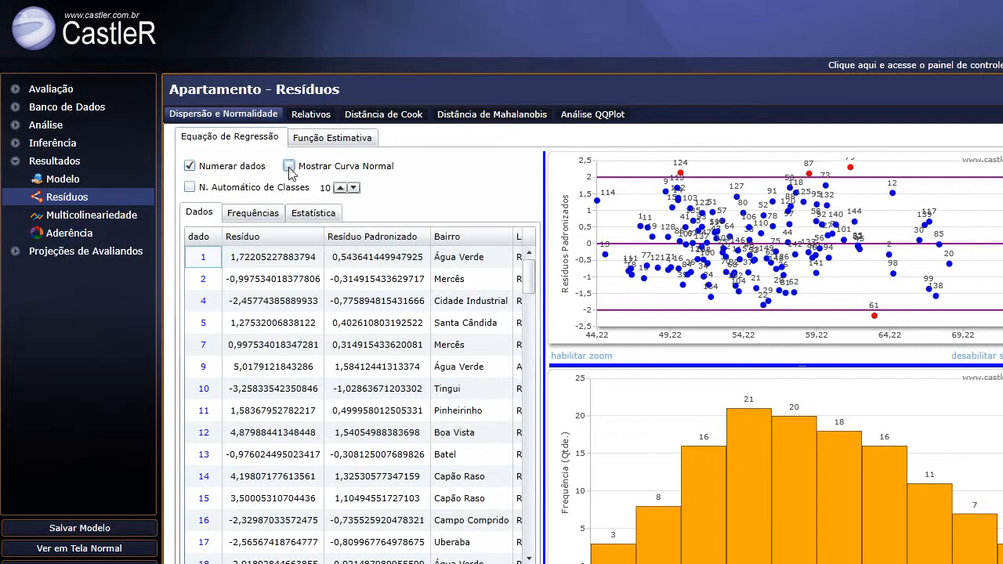
{"action": "left_click", "coordinate": [289, 167]}
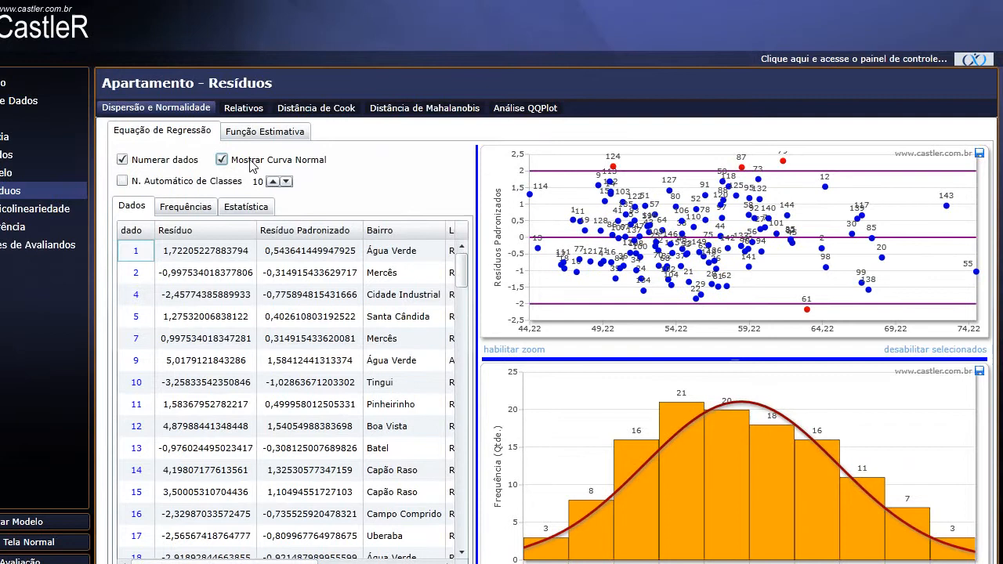
{"action": "left_click", "coordinate": [222, 128]}
{"action": "left_click", "coordinate": [253, 160]}
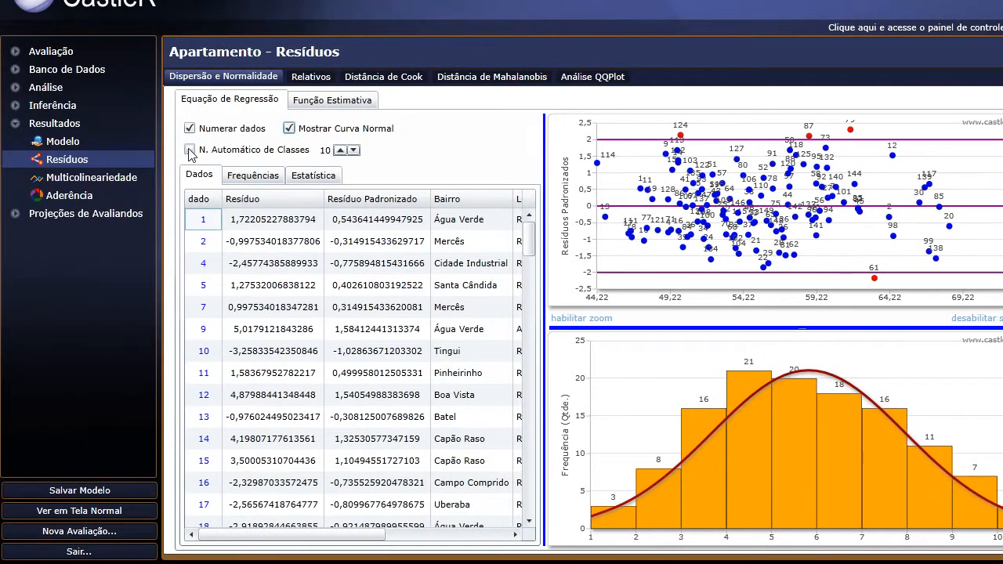
Try the automatic number of classes for the residual histogram and set it manually to 9 classes.
{"action": "left_click", "coordinate": [190, 149]}
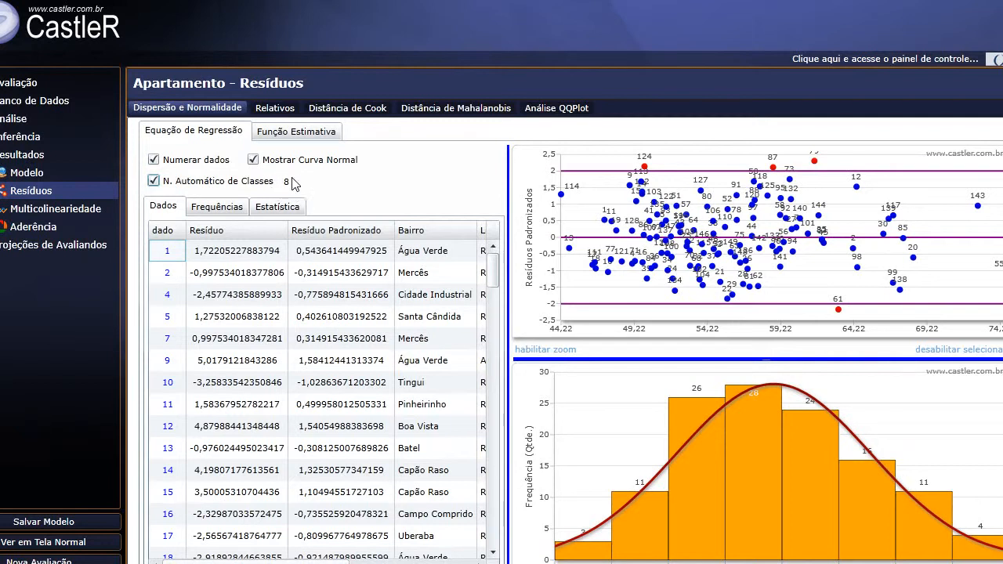
{"action": "left_click", "coordinate": [191, 181]}
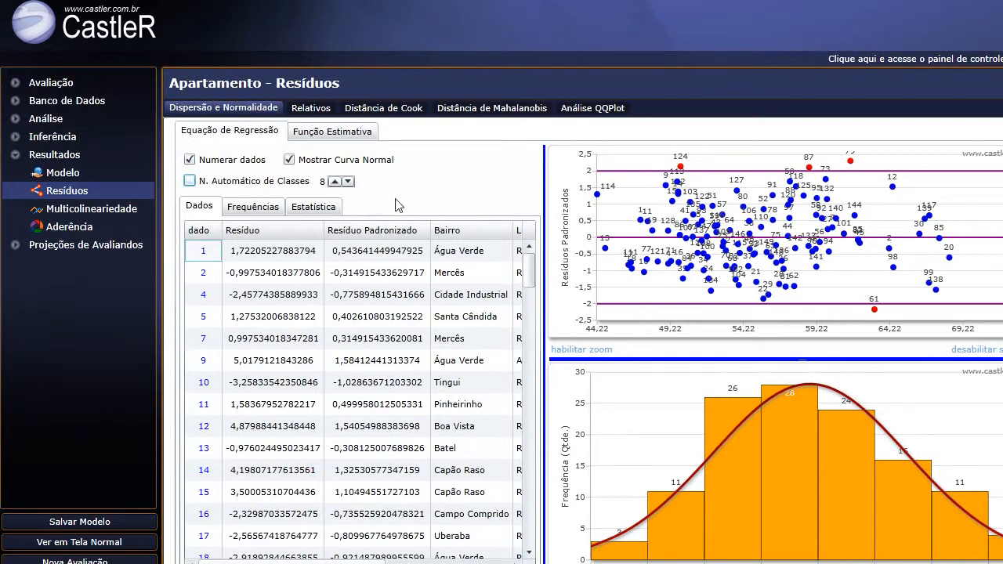
{"action": "left_click", "coordinate": [336, 182]}
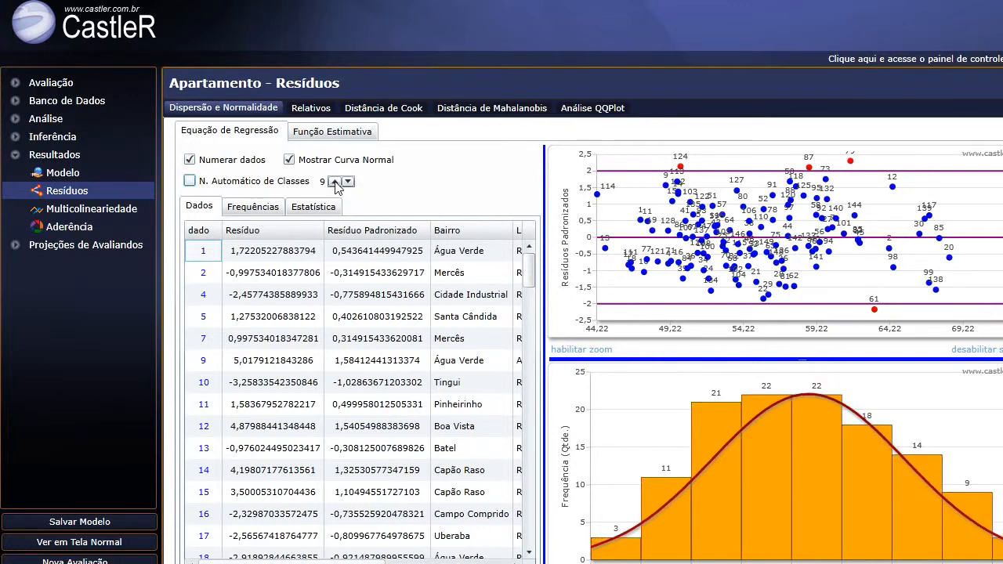
{"action": "left_click", "coordinate": [336, 183]}
{"action": "left_click", "coordinate": [339, 182]}
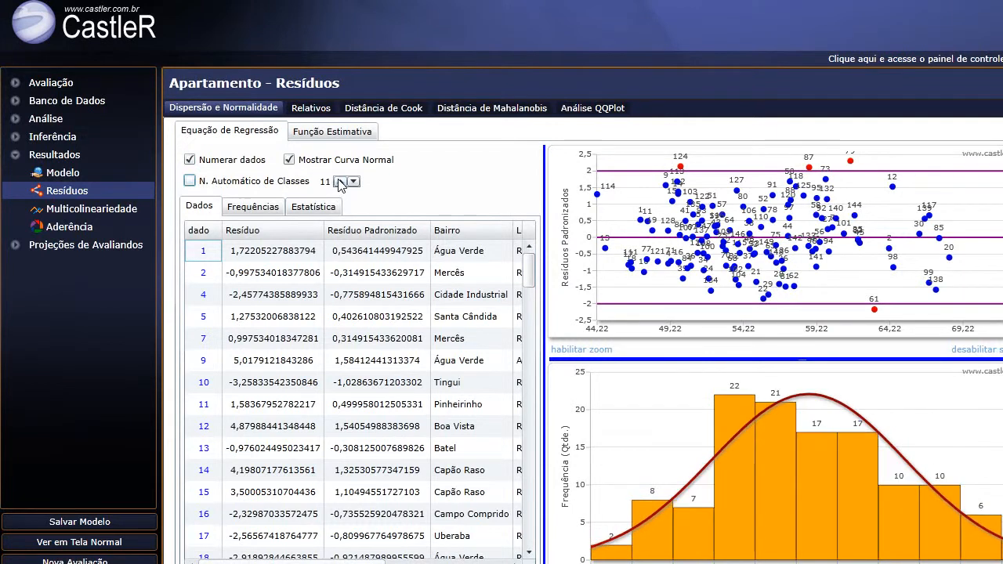
{"action": "left_click", "coordinate": [340, 182]}
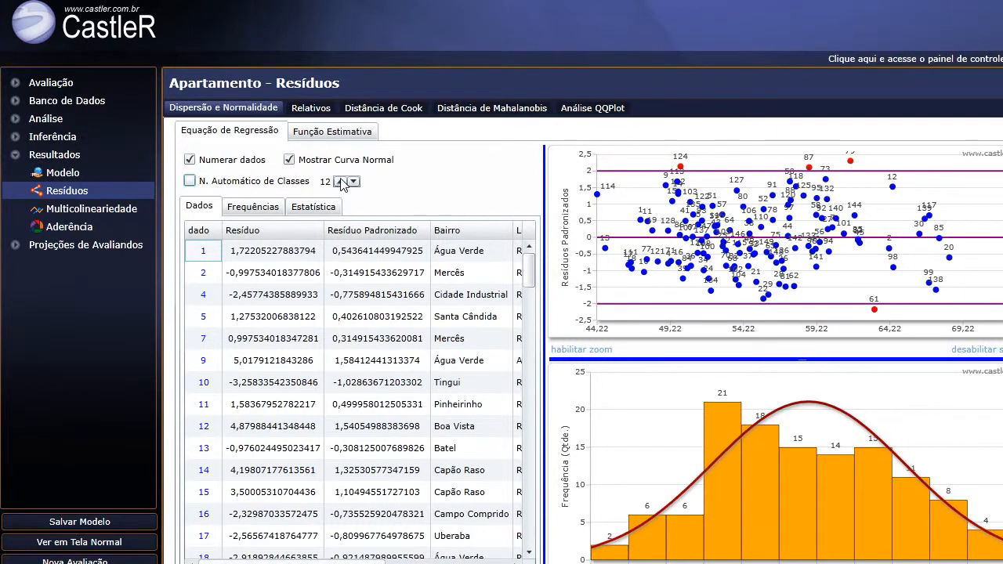
{"action": "left_click", "coordinate": [353, 182]}
{"action": "left_click", "coordinate": [354, 182]}
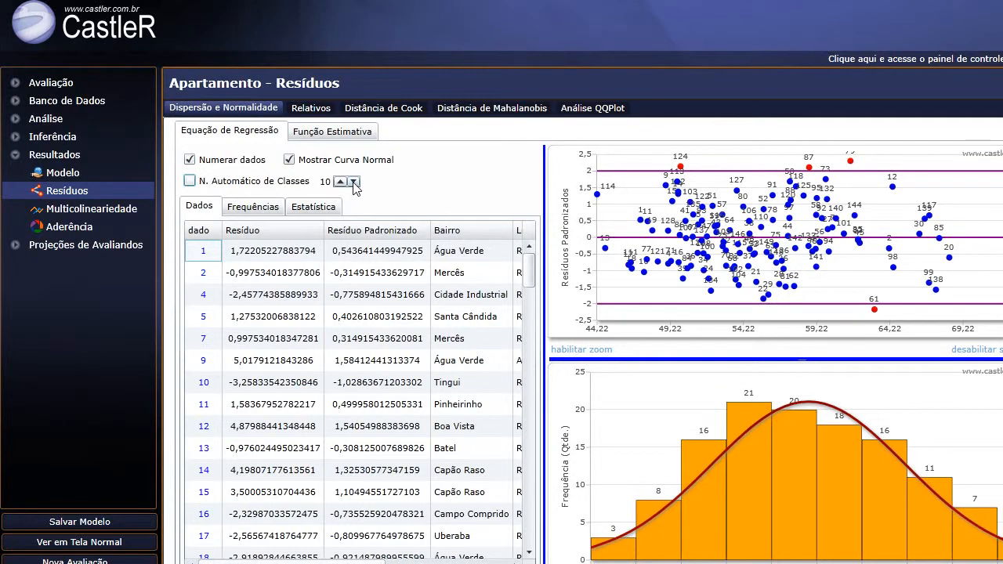
{"action": "left_click", "coordinate": [353, 183]}
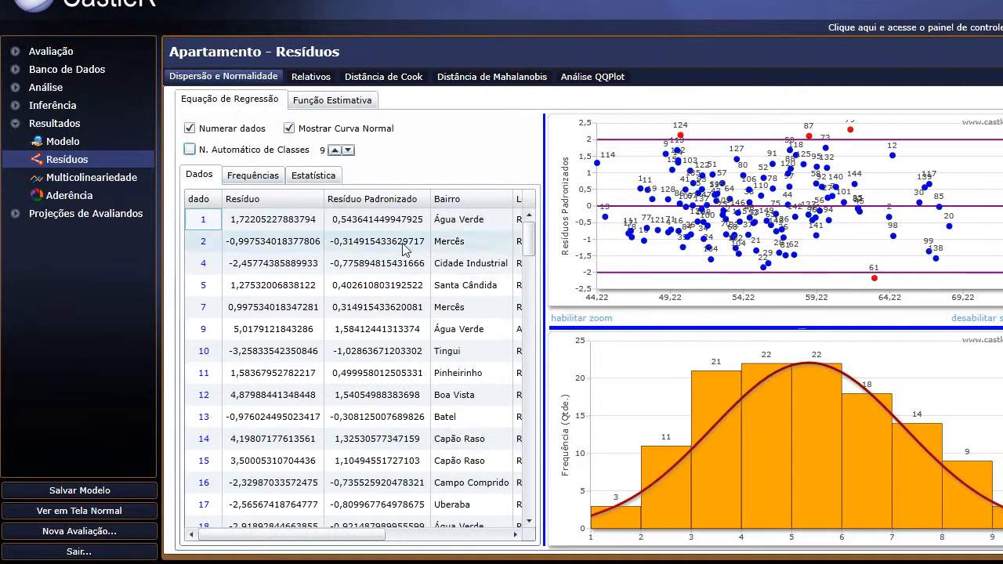
Open sample 9's details from the residual table, review its photos, market, surroundings, building and condominium information, and close them.
{"action": "mouse_move", "coordinate": [530, 239]}
{"action": "left_mouse_down"}
{"action": "mouse_move", "coordinate": [530, 278]}
{"action": "mouse_move", "coordinate": [525, 252]}
{"action": "left_mouse_up"}
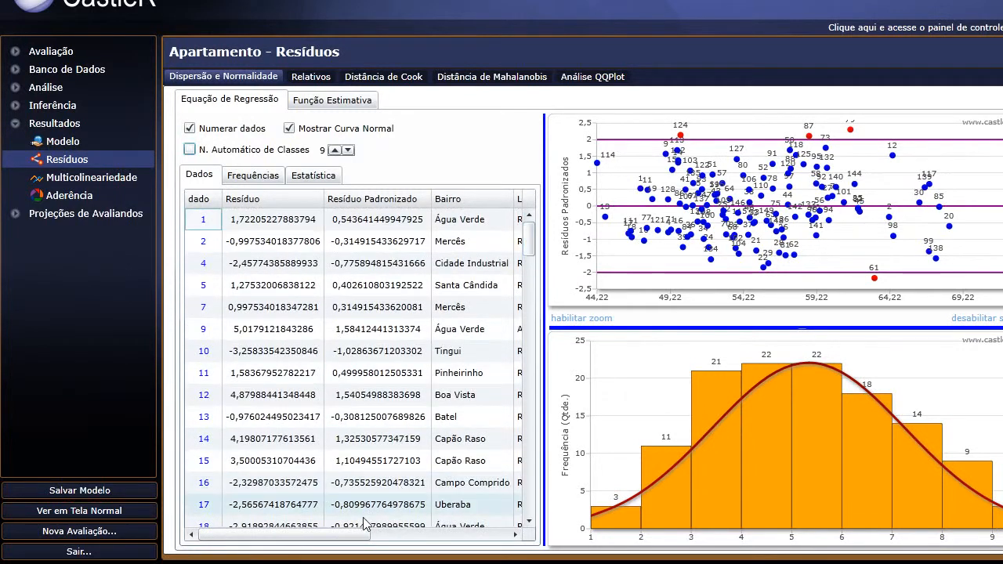
{"action": "left_click_drag", "start_coordinate": [345, 535], "coordinate": [291, 540]}
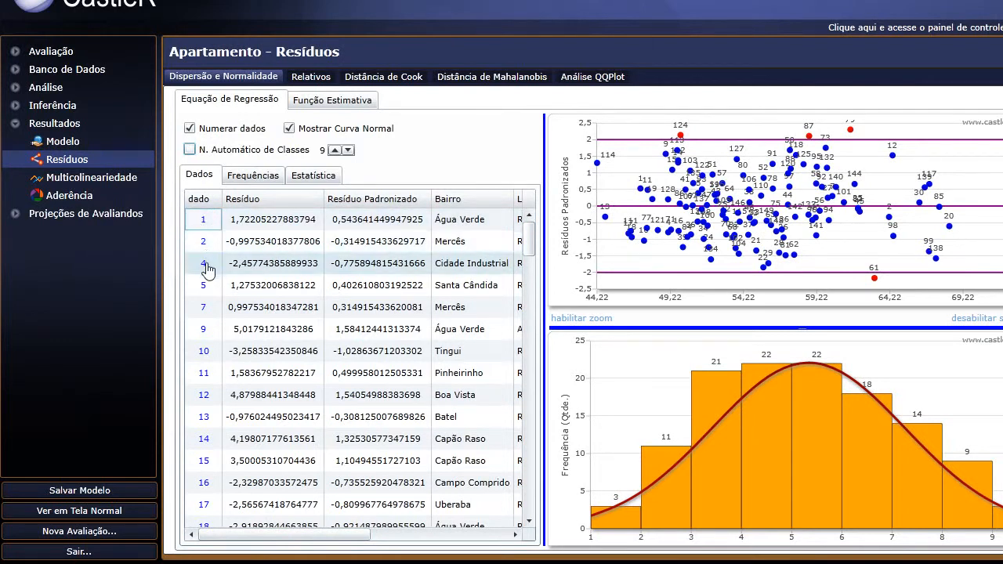
{"action": "left_click", "coordinate": [203, 332]}
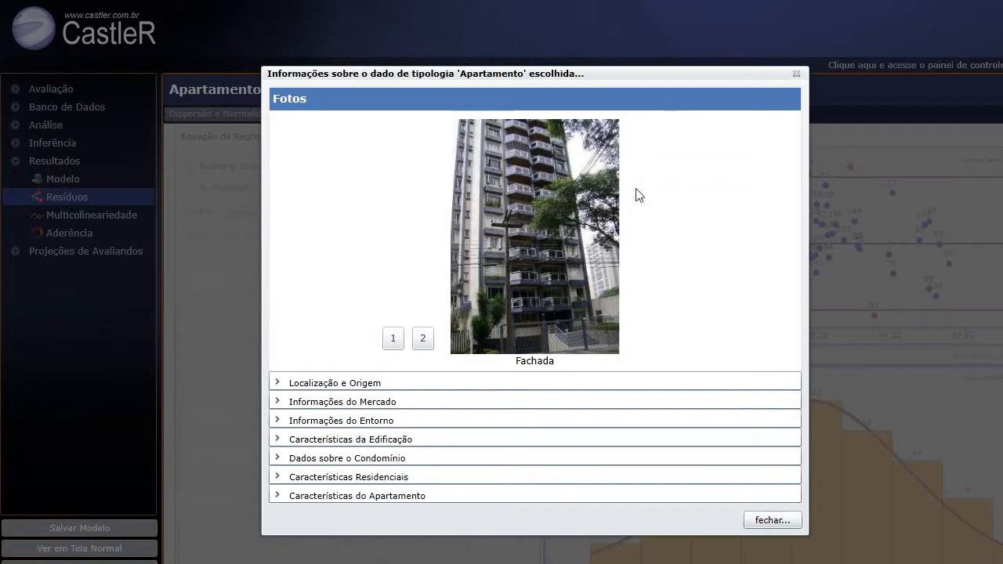
{"action": "left_click", "coordinate": [422, 338]}
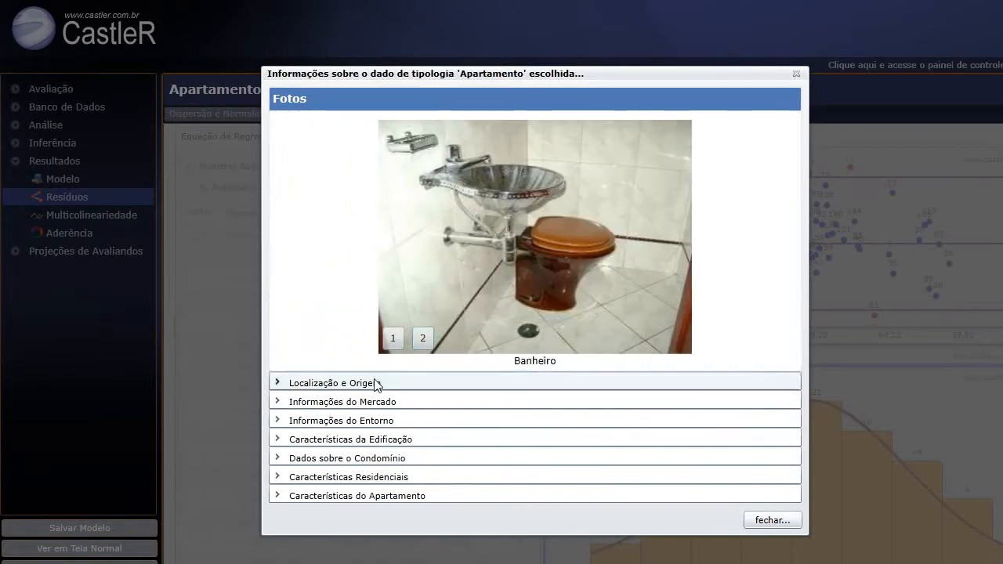
{"action": "left_click", "coordinate": [376, 385]}
{"action": "left_click", "coordinate": [357, 317]}
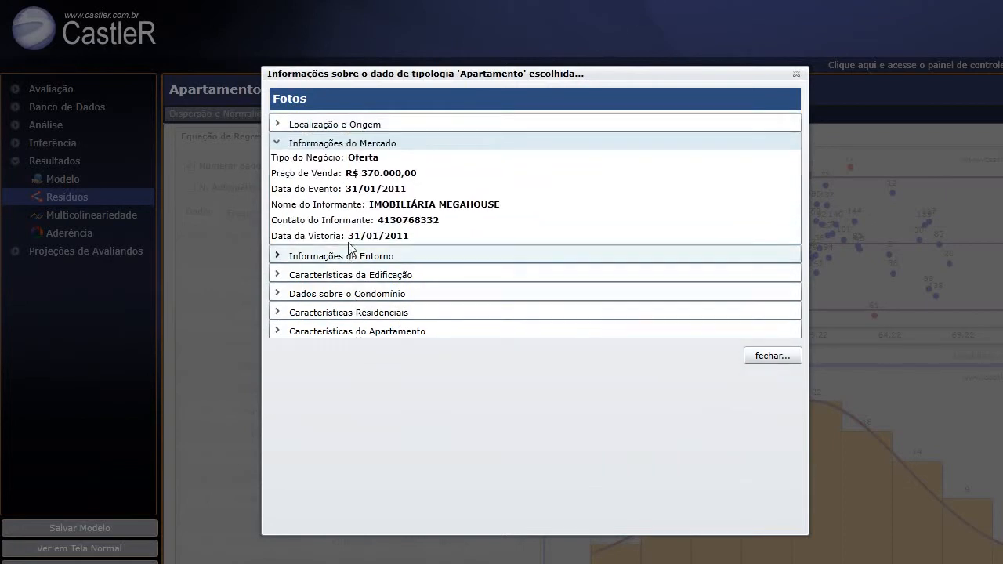
{"action": "left_click", "coordinate": [350, 254]}
{"action": "left_click", "coordinate": [361, 319]}
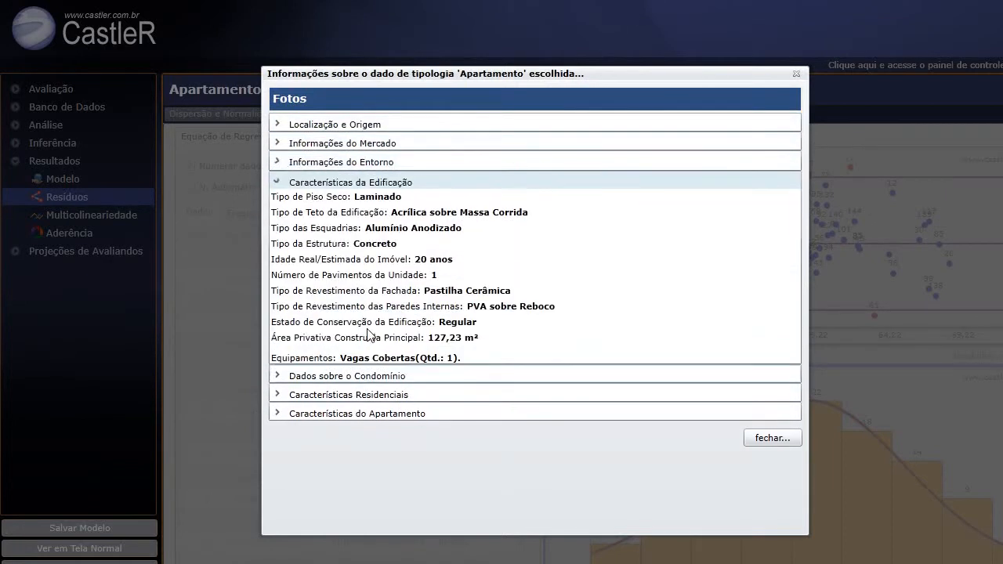
{"action": "left_click", "coordinate": [375, 376]}
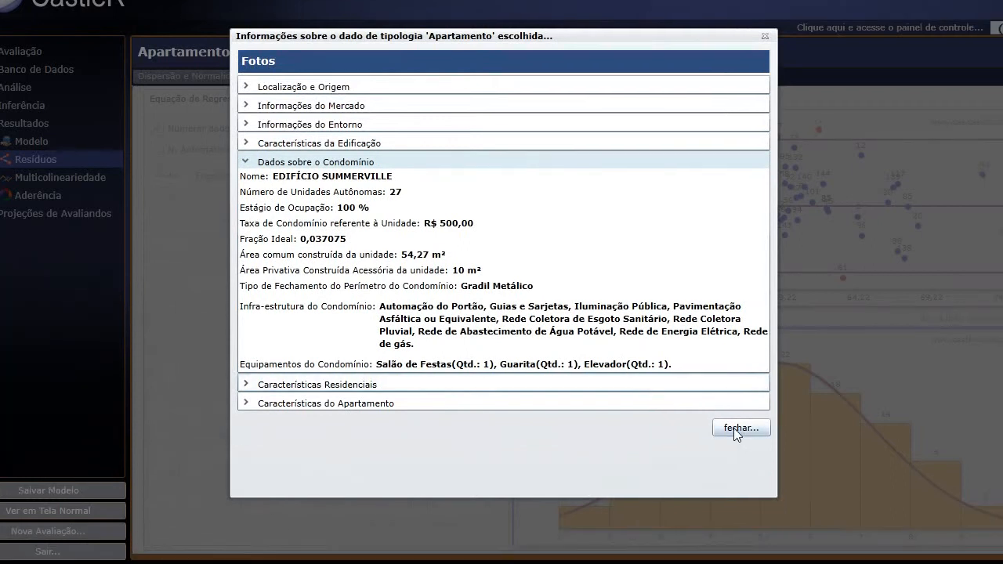
{"action": "left_click", "coordinate": [766, 468]}
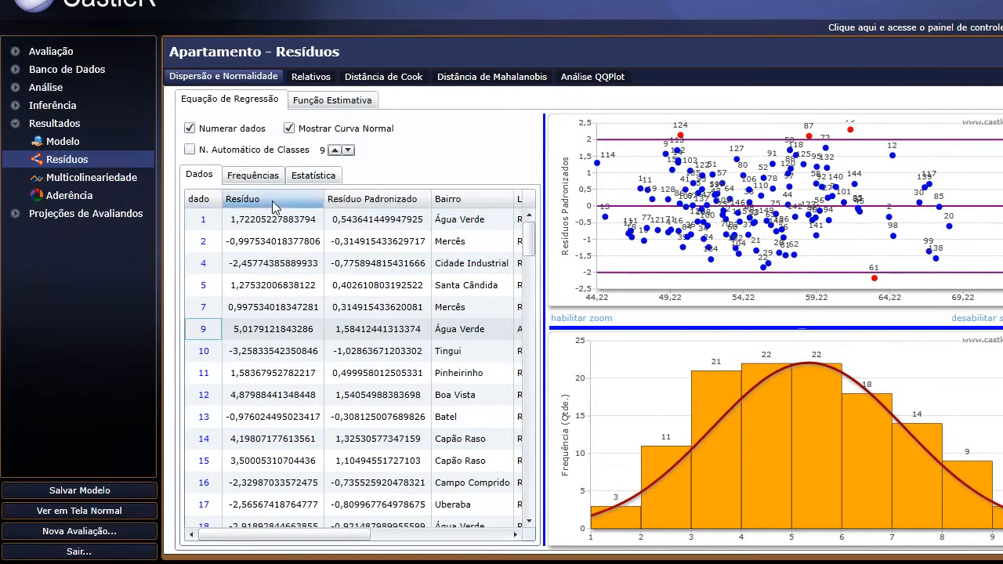
Swap the Resíduo and Resíduo Padronizado columns, restore their order, and adjust the Resíduo column's width.
{"action": "left_click_drag", "start_coordinate": [357, 204], "coordinate": [376, 202]}
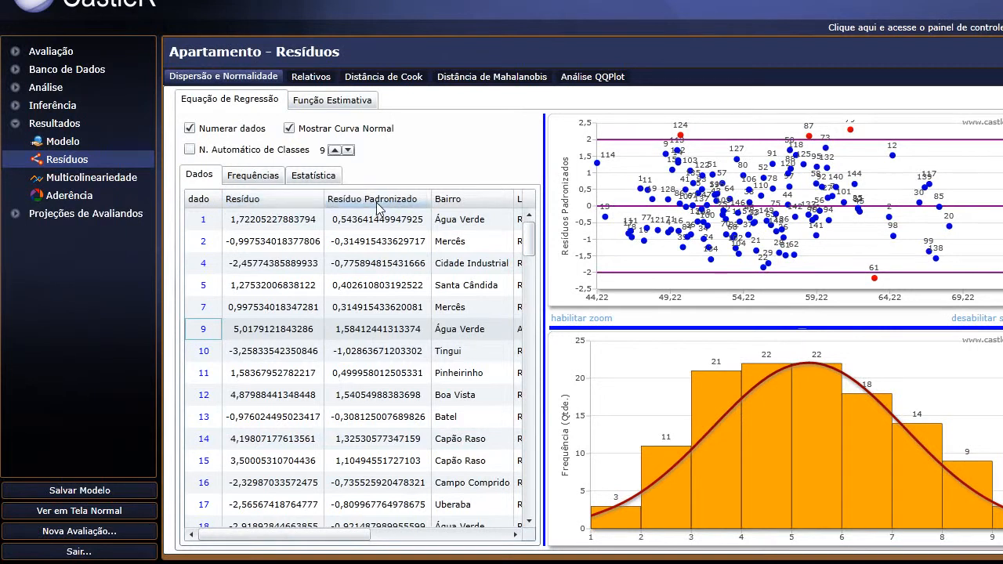
{"action": "left_click_drag", "start_coordinate": [305, 211], "coordinate": [447, 202]}
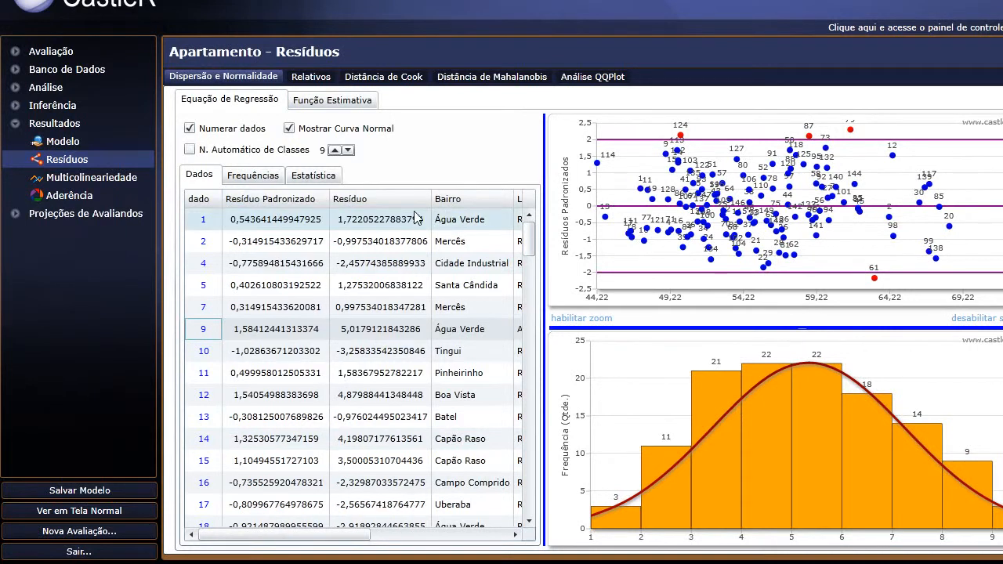
{"action": "left_click_drag", "start_coordinate": [277, 208], "coordinate": [296, 210]}
{"action": "left_click_drag", "start_coordinate": [367, 202], "coordinate": [229, 200]}
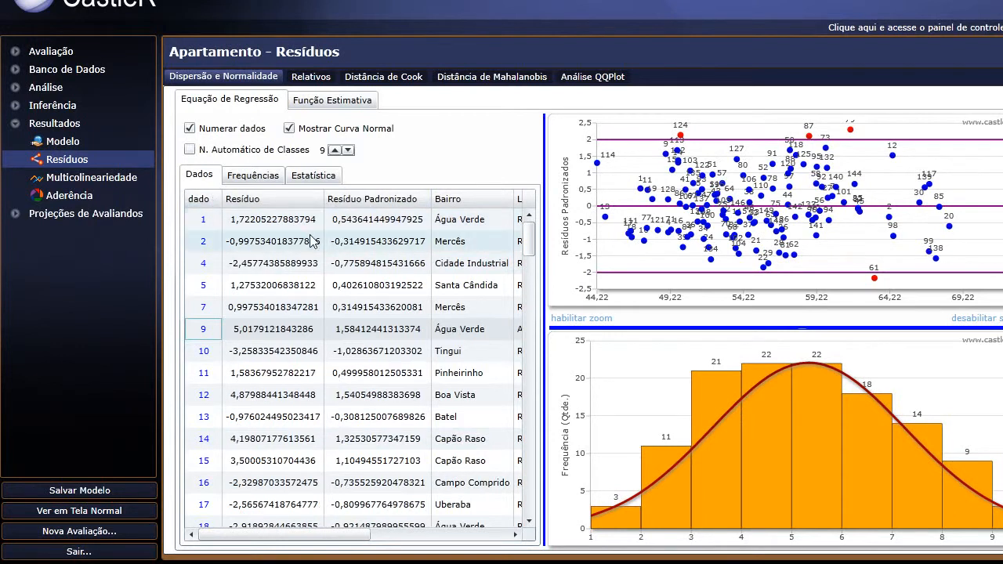
{"action": "mouse_move", "coordinate": [322, 200]}
{"action": "left_mouse_down"}
{"action": "mouse_move", "coordinate": [310, 200]}
{"action": "mouse_move", "coordinate": [340, 207]}
{"action": "mouse_move", "coordinate": [275, 206]}
{"action": "mouse_move", "coordinate": [307, 205]}
{"action": "left_mouse_up"}
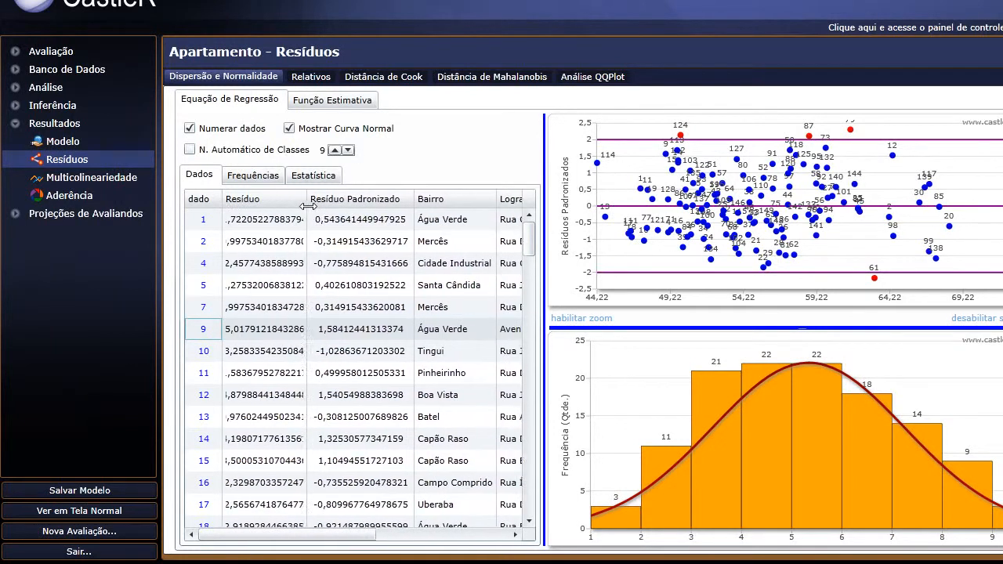
{"action": "double_click", "coordinate": [307, 205]}
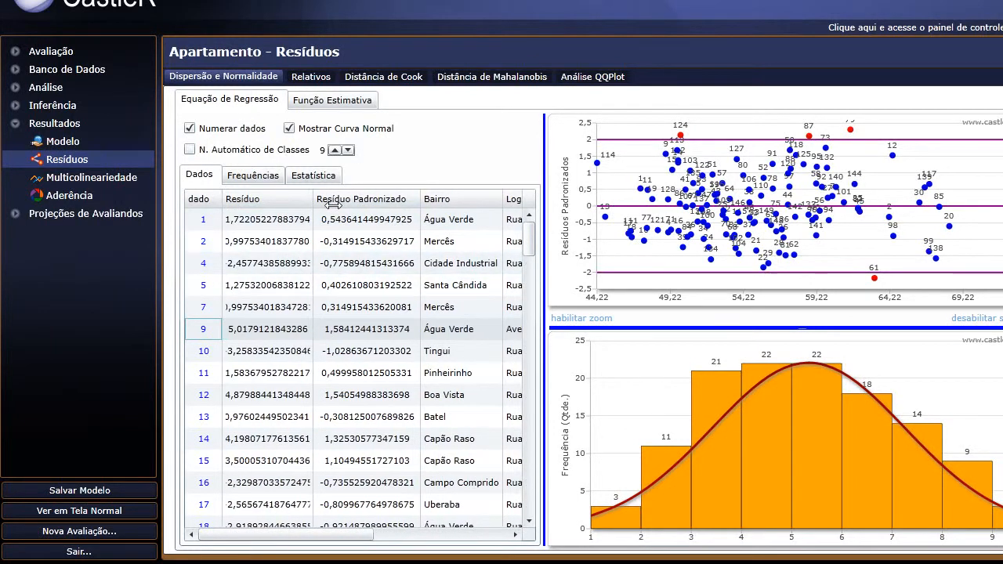
Sort the samples by Resíduo in both directions, check the outliers in the scatter chart, and restore the order by dado.
{"action": "left_click", "coordinate": [281, 201]}
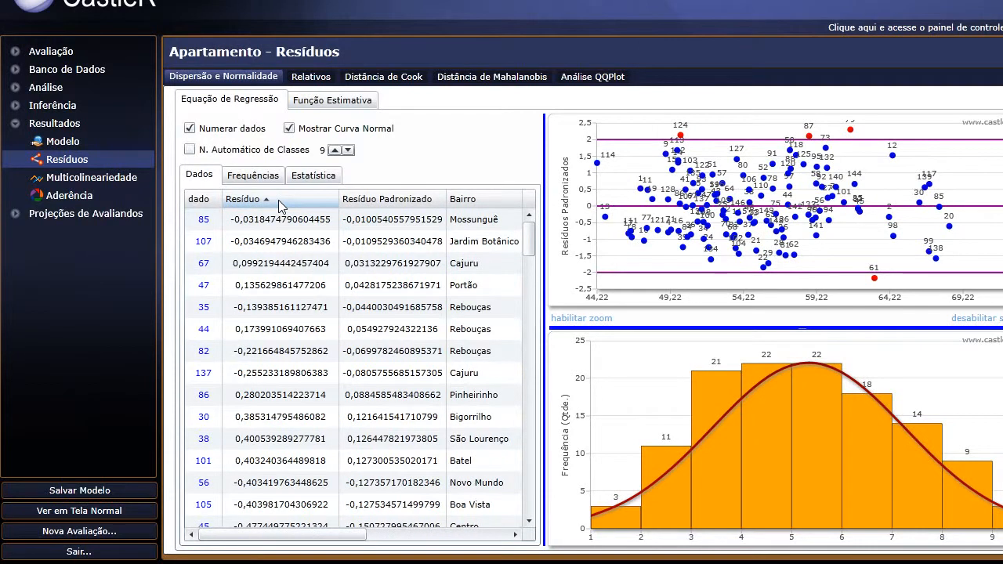
{"action": "left_click", "coordinate": [280, 201]}
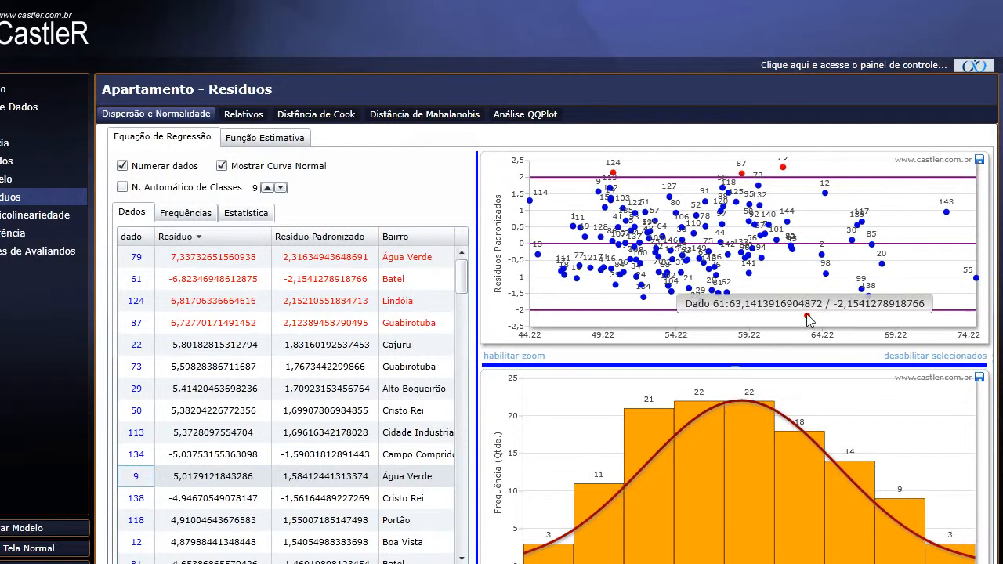
{"action": "mouse_move", "coordinate": [784, 168]}
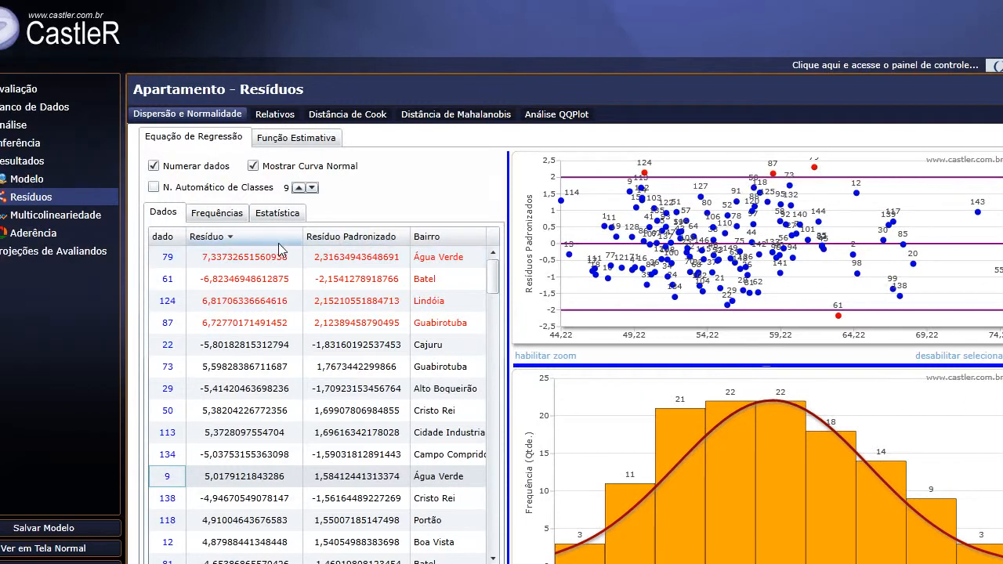
{"action": "left_click", "coordinate": [280, 235]}
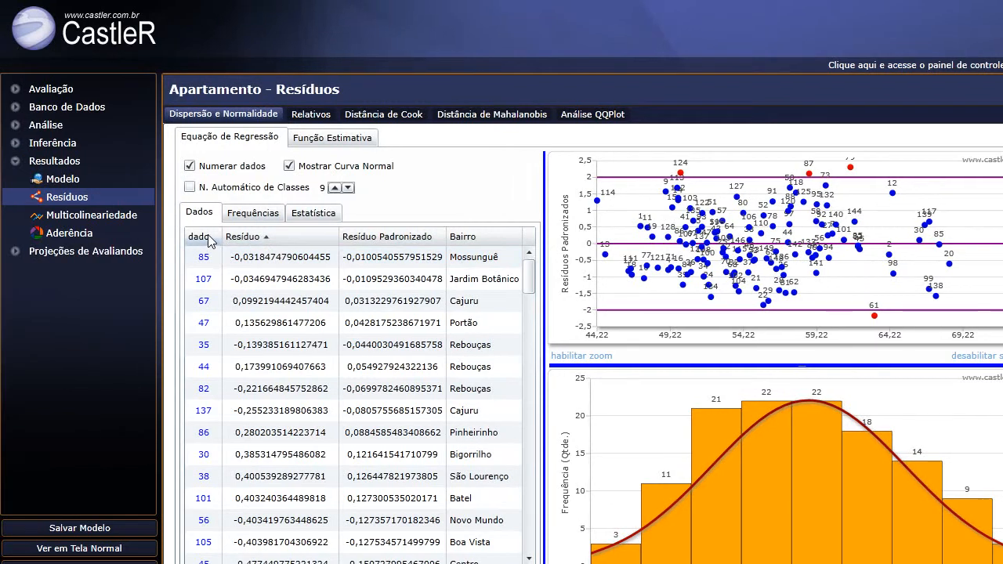
{"action": "left_click", "coordinate": [200, 237]}
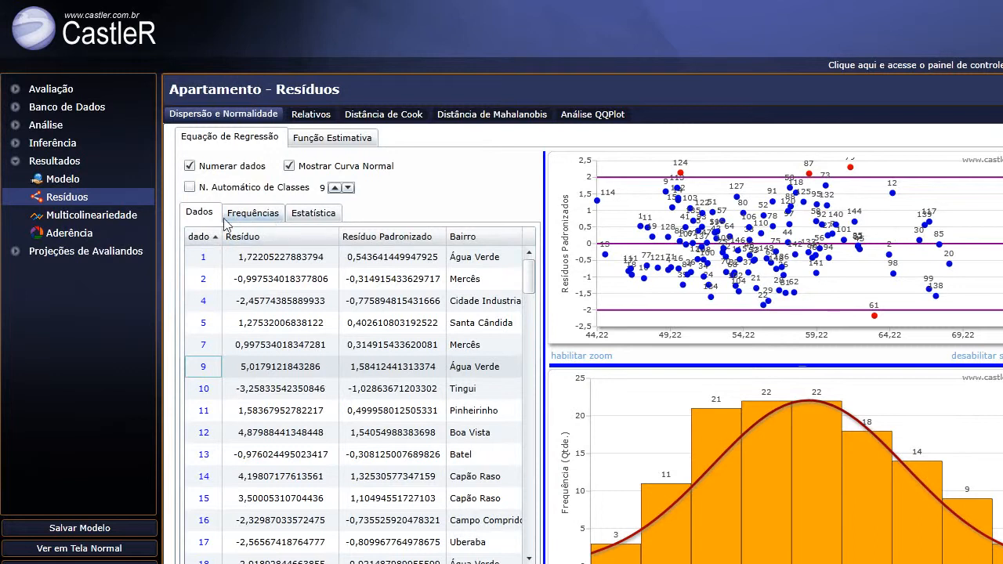
Review the residuals' Frequências and Estatística tables against the histogram and return to the Dados table.
{"action": "left_click", "coordinate": [264, 218]}
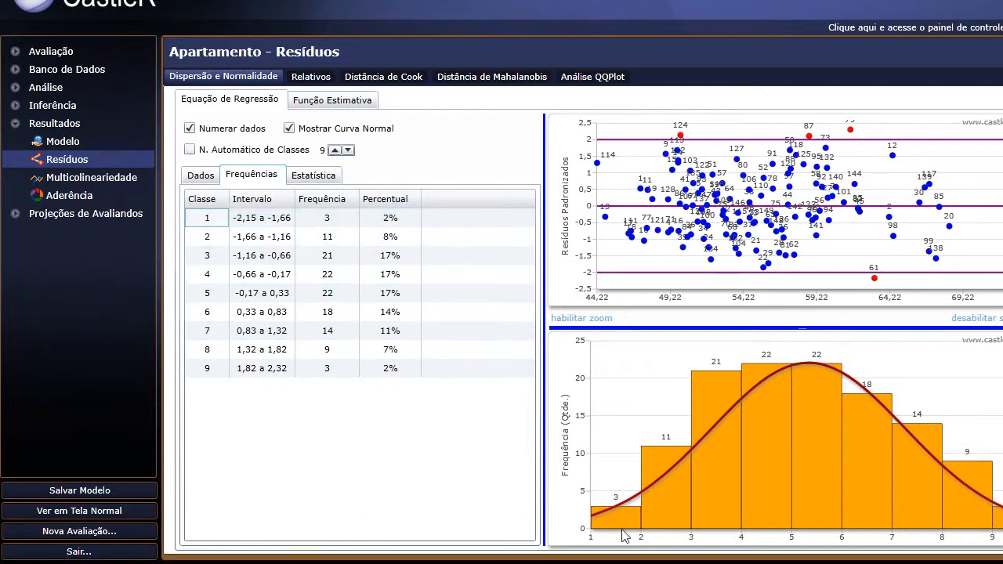
{"action": "mouse_move", "coordinate": [611, 539]}
{"action": "mouse_move", "coordinate": [615, 520]}
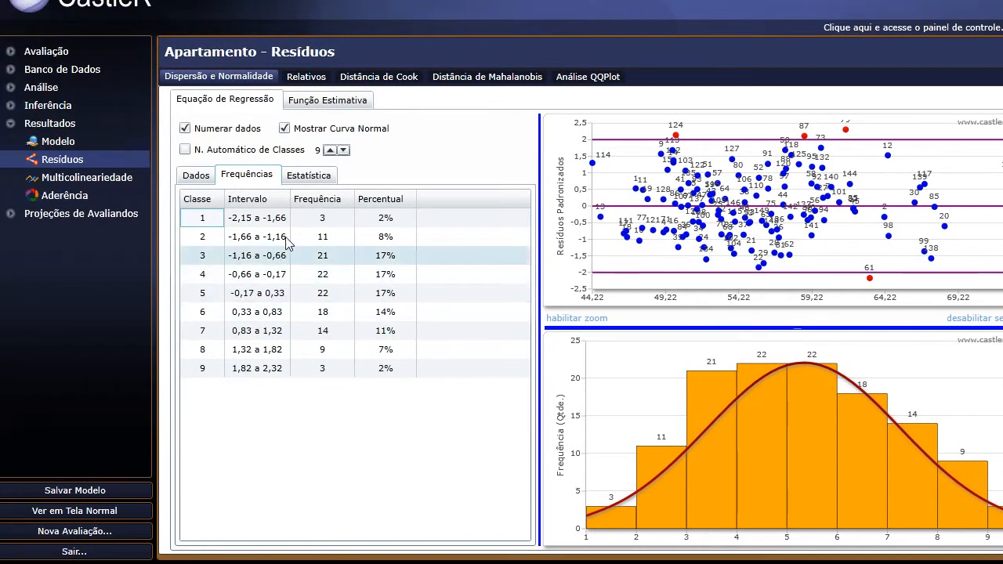
{"action": "left_click", "coordinate": [318, 182]}
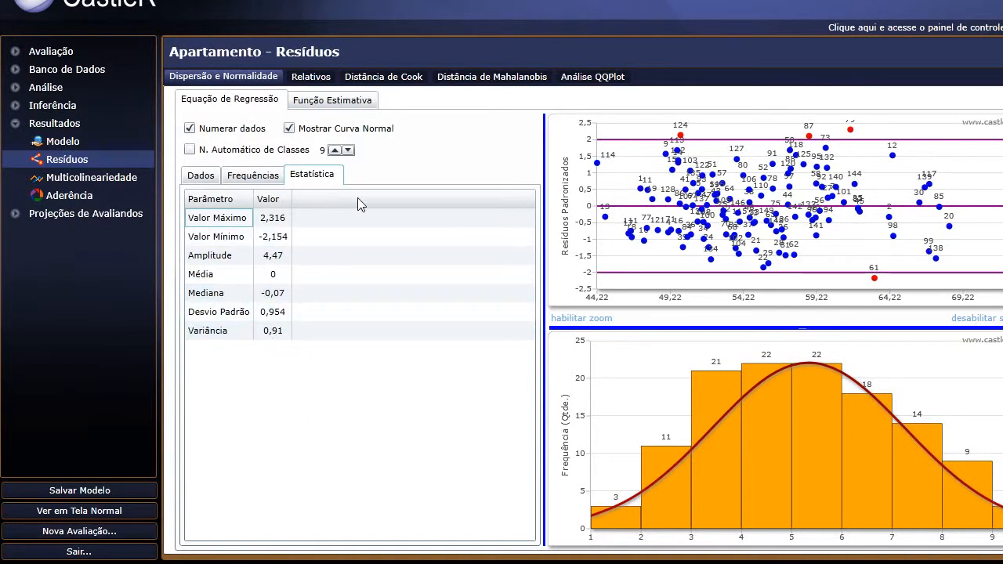
{"action": "left_click", "coordinate": [268, 177]}
{"action": "left_click", "coordinate": [202, 177]}
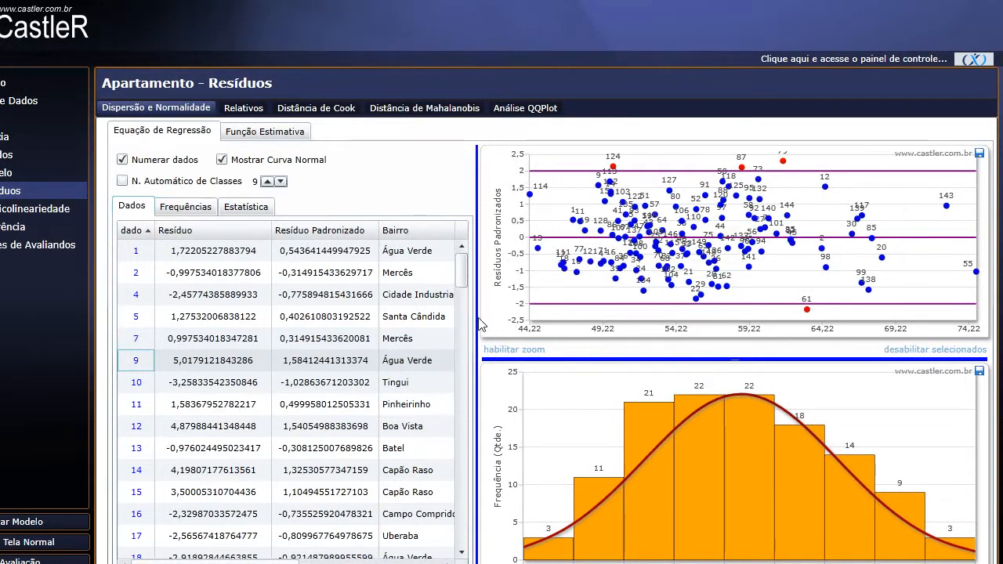
Enlarge the charts area over the data table and enable zoom in the standardized residuals scatter chart.
{"action": "left_click_drag", "start_coordinate": [468, 319], "coordinate": [192, 292]}
{"action": "left_click_drag", "start_coordinate": [254, 294], "coordinate": [250, 295]}
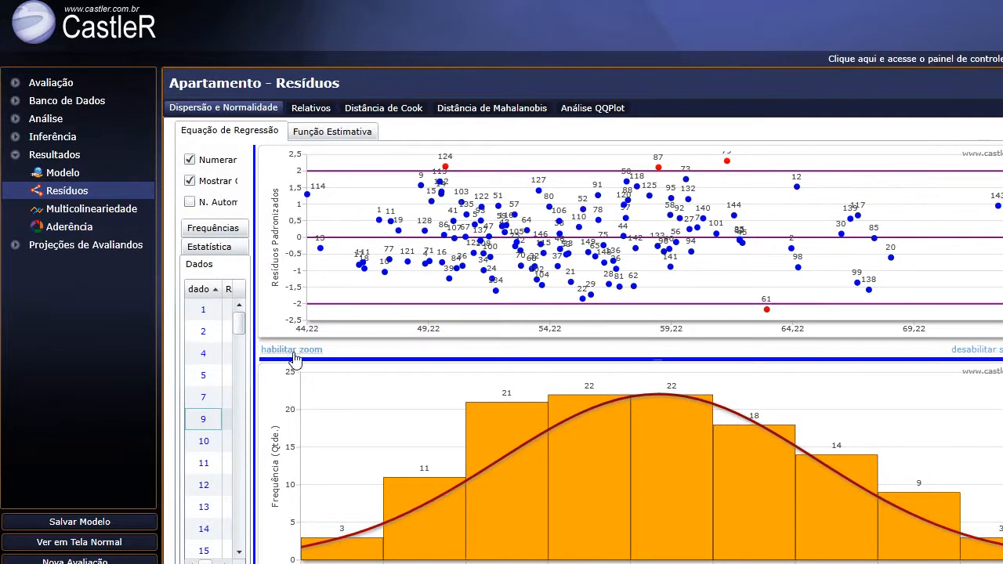
{"action": "left_click", "coordinate": [294, 354]}
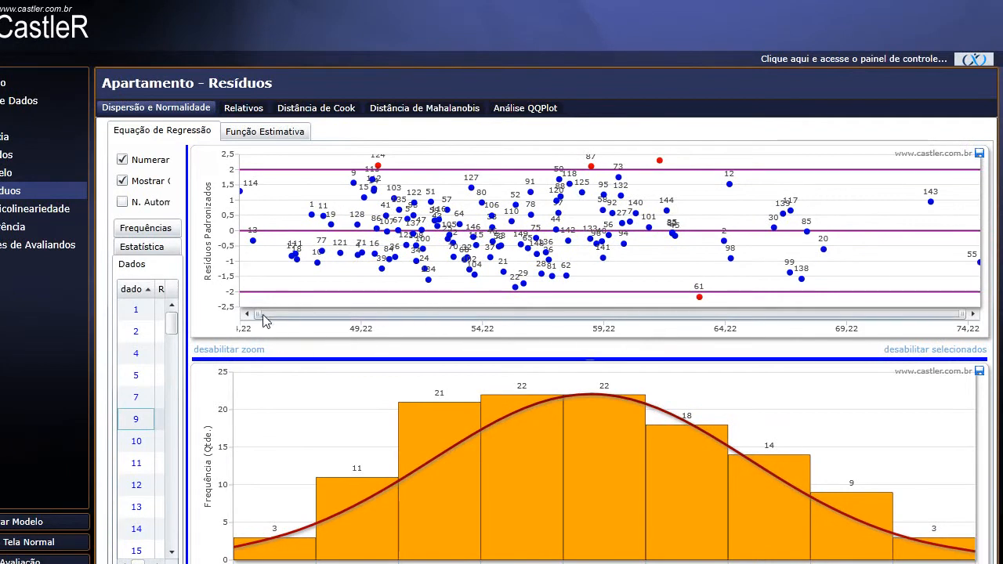
{"action": "left_click", "coordinate": [222, 350]}
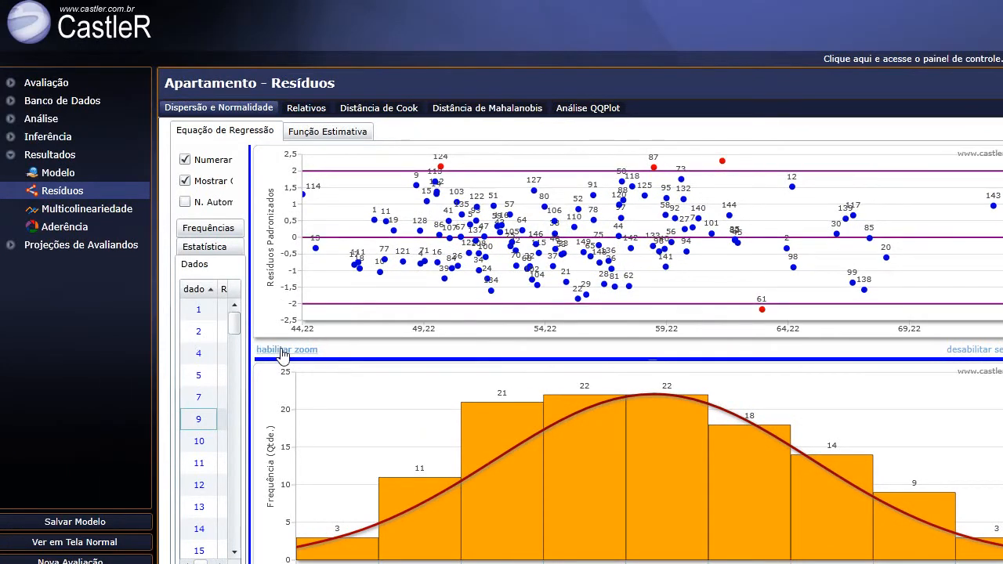
{"action": "left_click", "coordinate": [283, 351]}
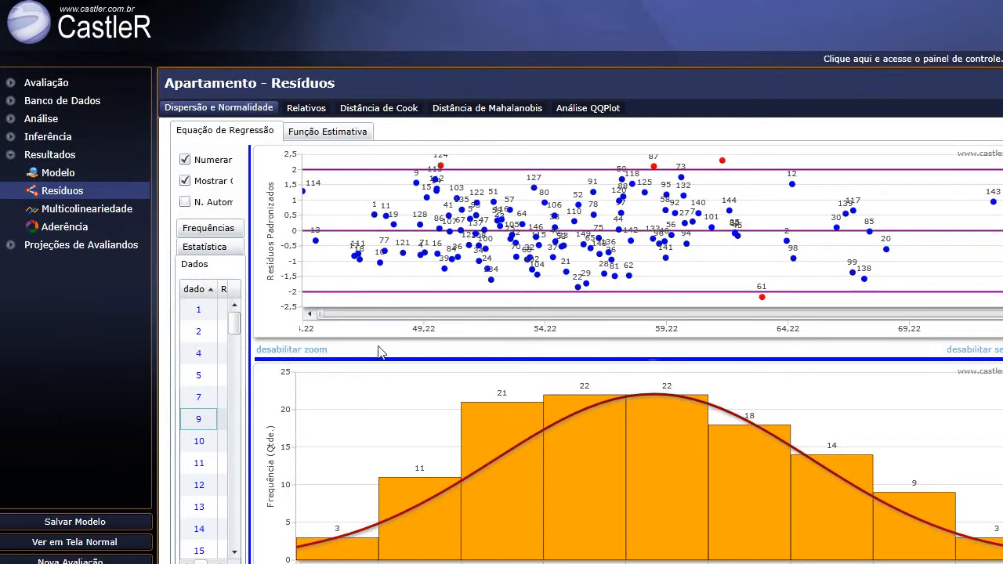
Narrow the scatter chart's zoom range from both ends and shift it to cover values from about 56 to 68.
{"action": "left_click_drag", "start_coordinate": [324, 313], "coordinate": [605, 313]}
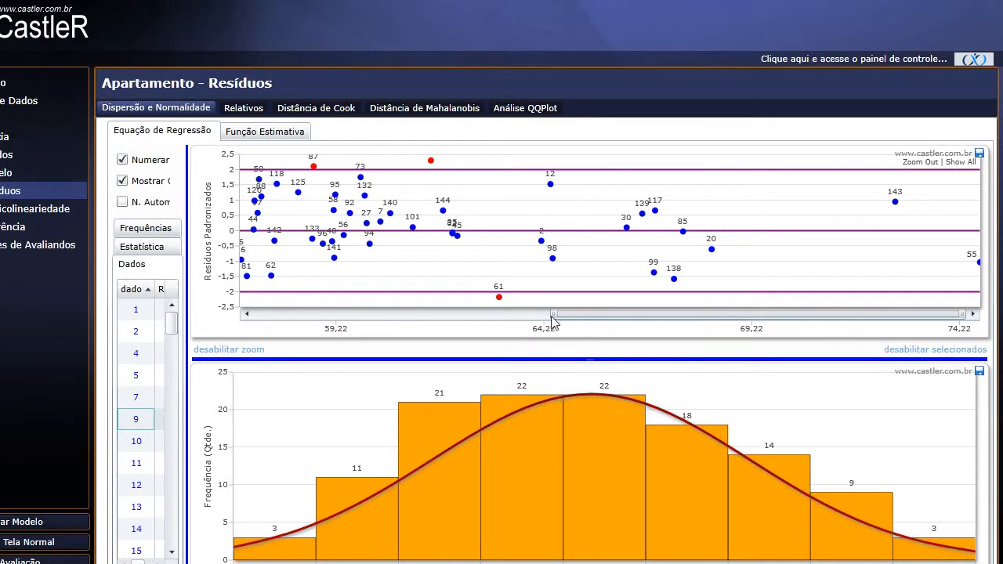
{"action": "left_click_drag", "start_coordinate": [566, 314], "coordinate": [602, 315]}
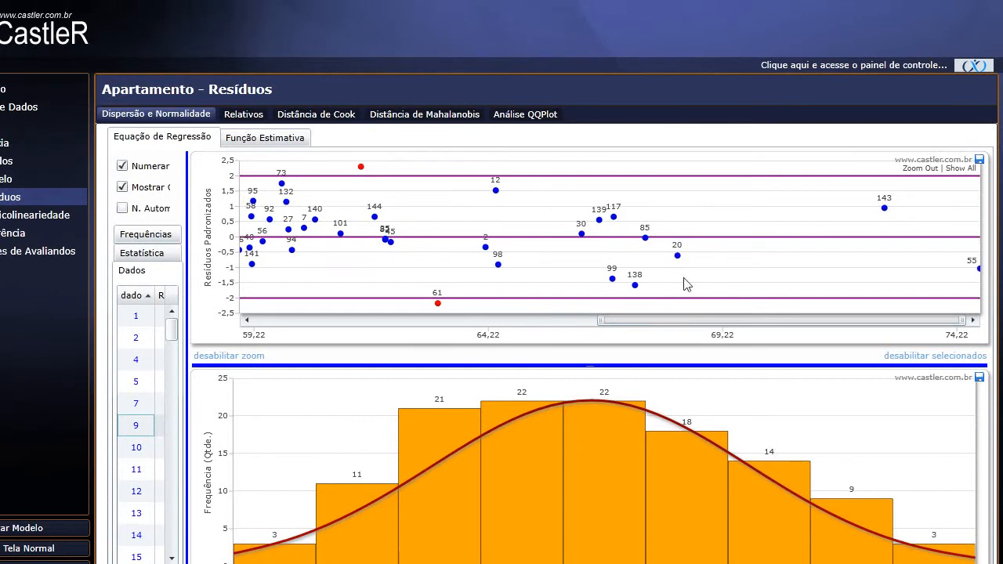
{"action": "left_click_drag", "start_coordinate": [719, 318], "coordinate": [874, 322]}
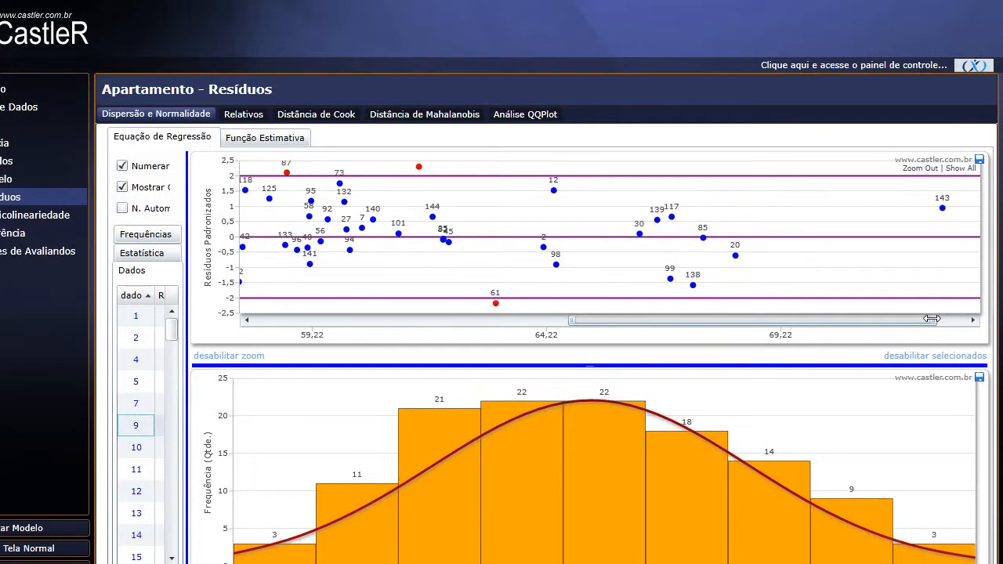
{"action": "left_click_drag", "start_coordinate": [921, 321], "coordinate": [817, 320]}
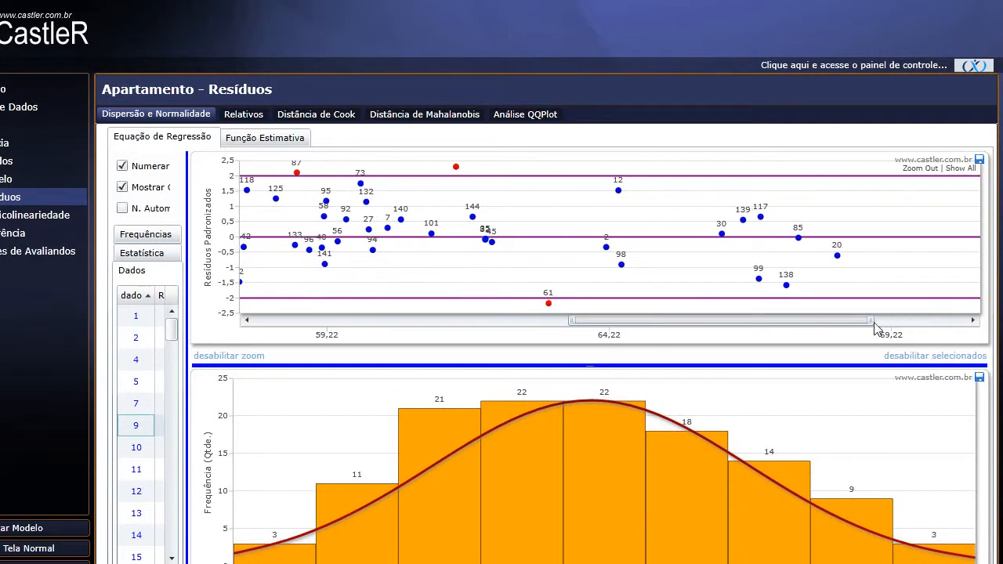
{"action": "left_click_drag", "start_coordinate": [871, 320], "coordinate": [849, 320]}
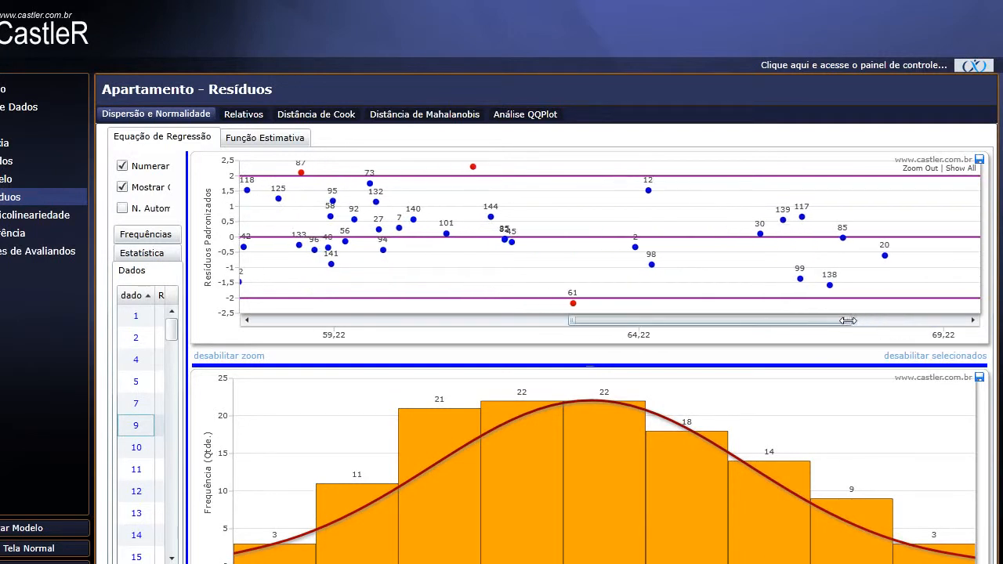
{"action": "left_click_drag", "start_coordinate": [714, 321], "coordinate": [682, 323]}
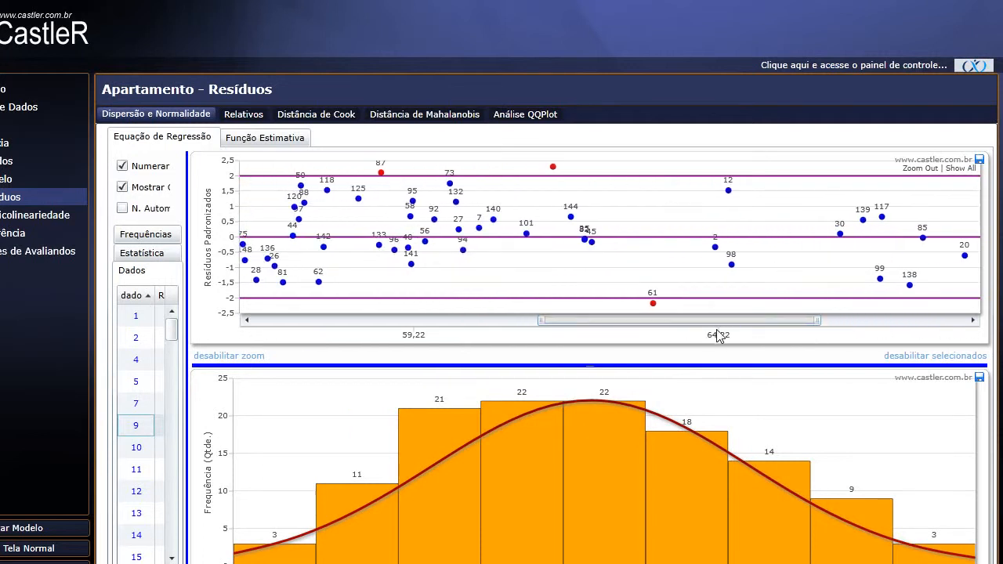
Select outlier sample 61 in the scatter chart and disable it, confirming the exclusion.
{"action": "left_click", "coordinate": [654, 305]}
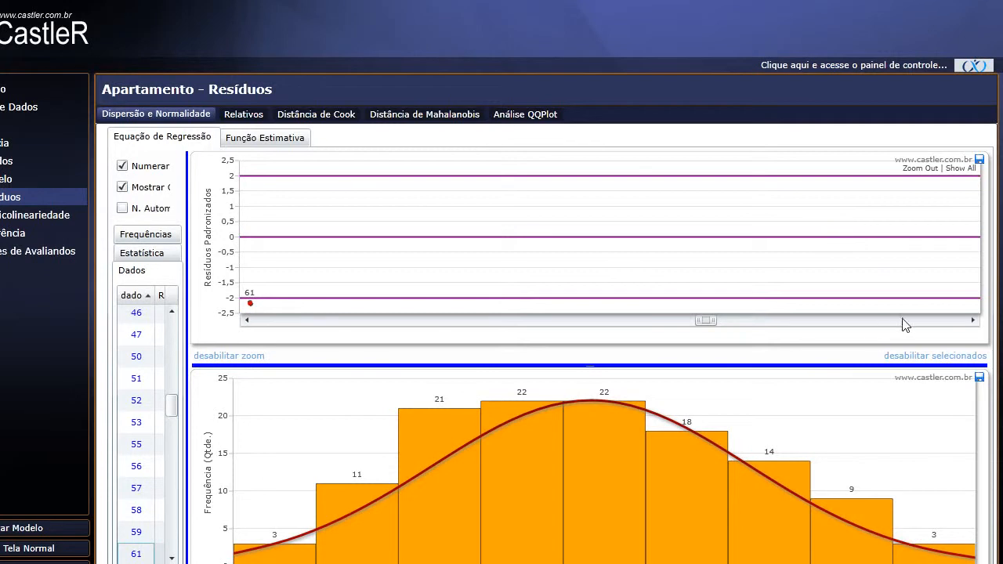
{"action": "left_click", "coordinate": [929, 362]}
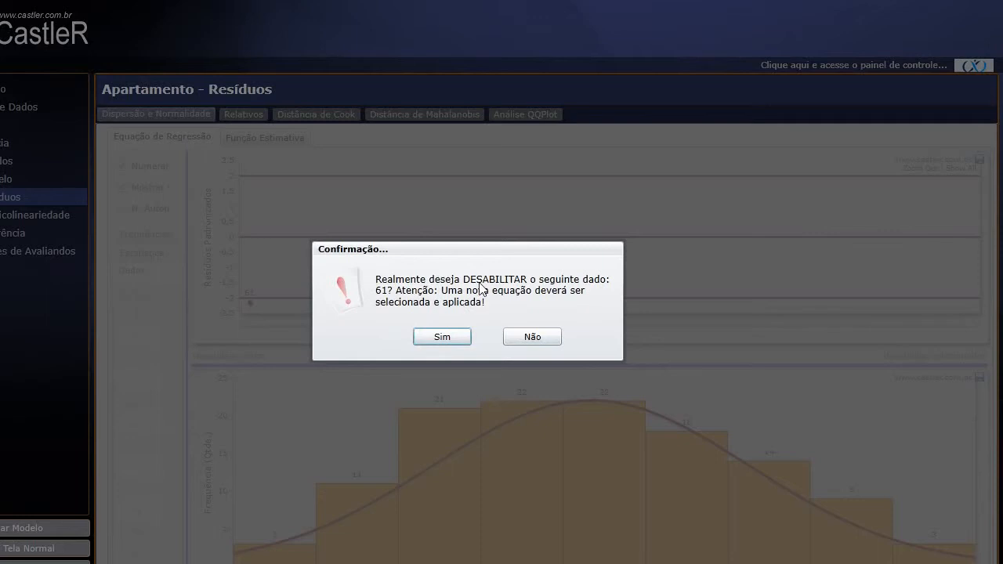
{"action": "left_click", "coordinate": [439, 338]}
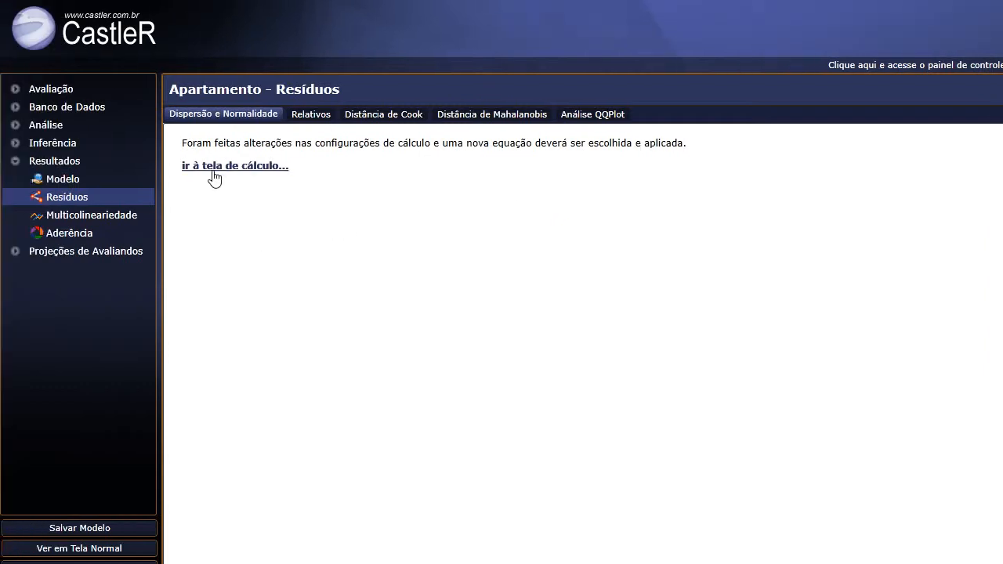
Recalculate the equations with the current transformation settings, review equation 1's variables and results, and apply it.
{"action": "left_click", "coordinate": [214, 178]}
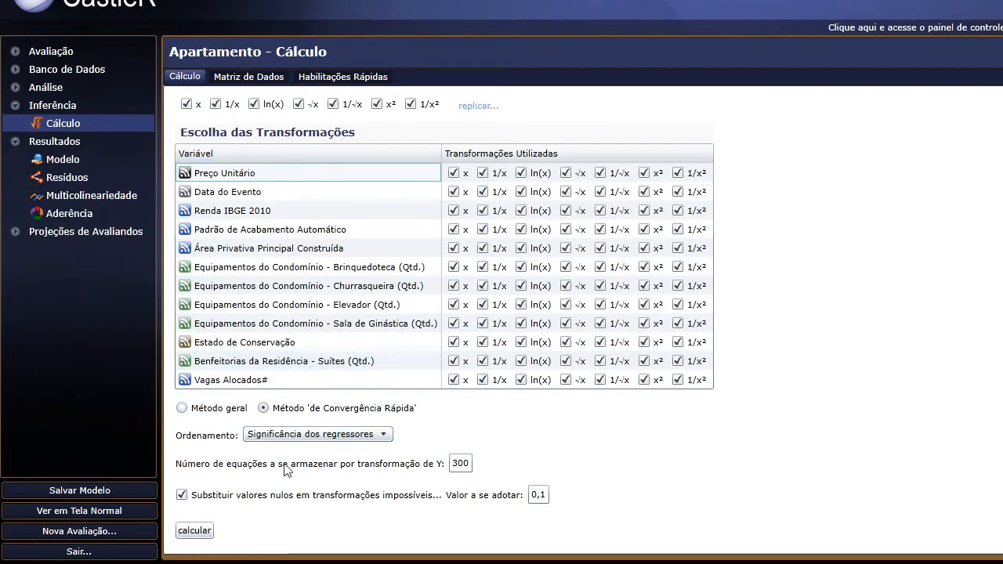
{"action": "left_click", "coordinate": [195, 532]}
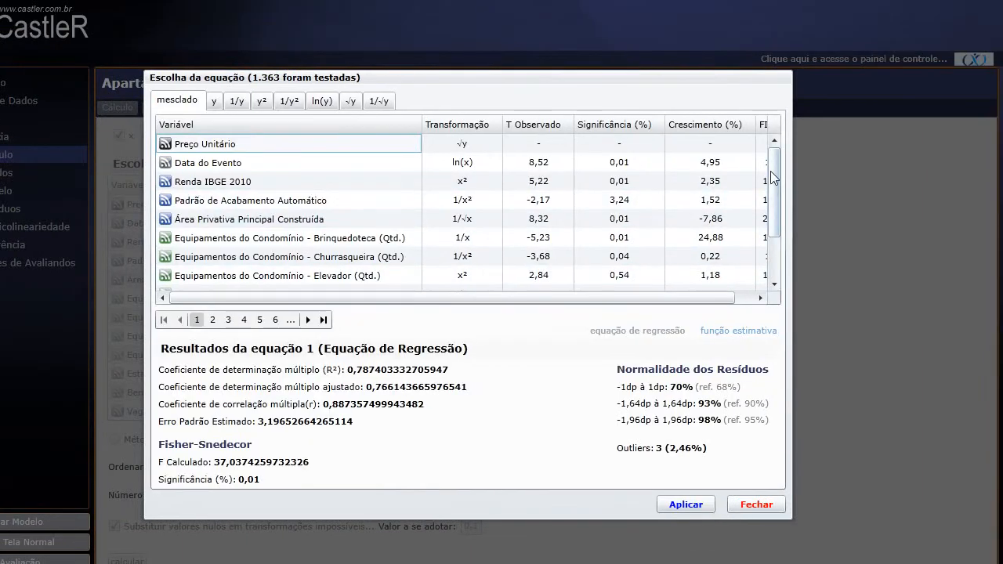
{"action": "left_click_drag", "start_coordinate": [838, 139], "coordinate": [849, 195]}
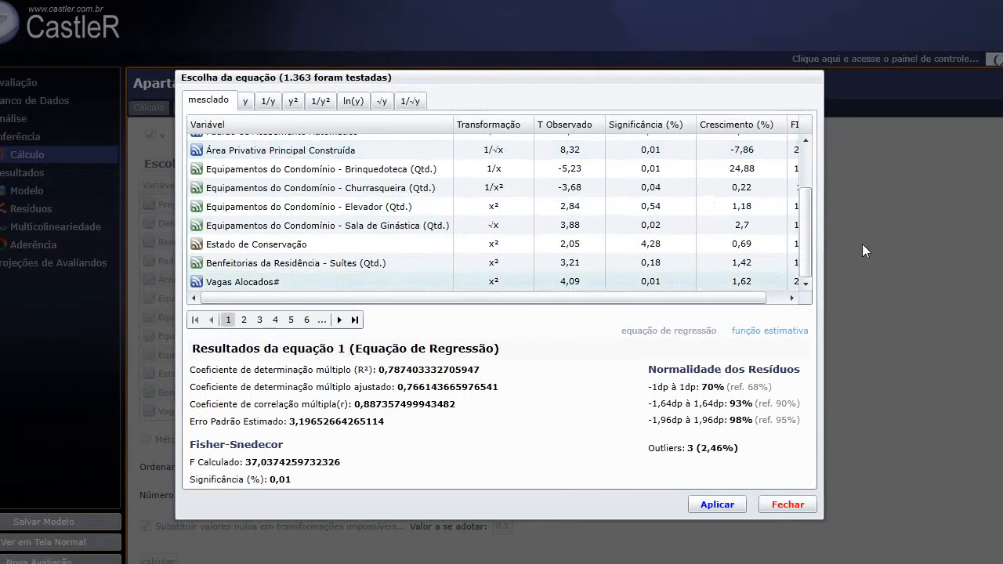
{"action": "left_click_drag", "start_coordinate": [781, 248], "coordinate": [778, 164]}
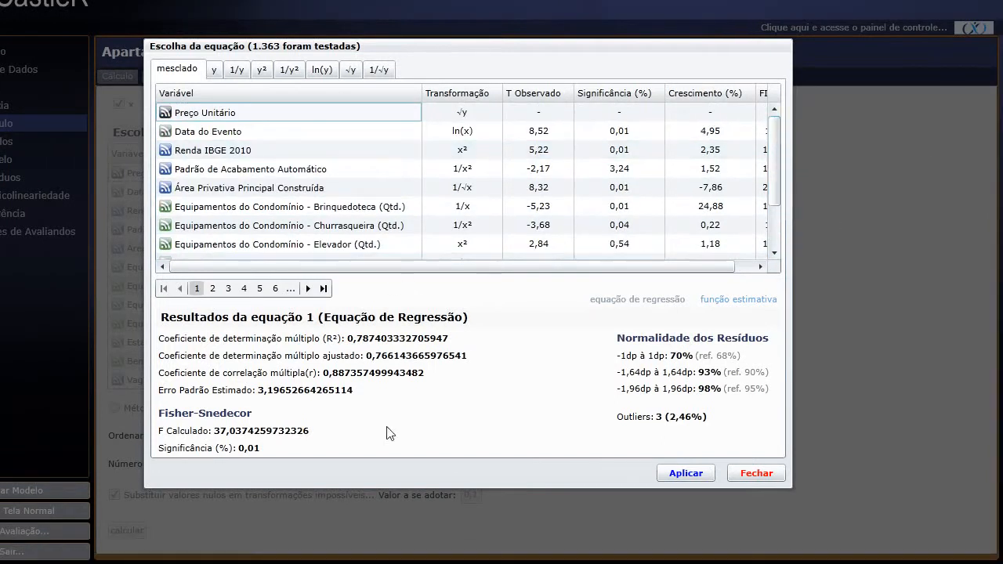
{"action": "left_click_drag", "start_coordinate": [423, 300], "coordinate": [387, 284]}
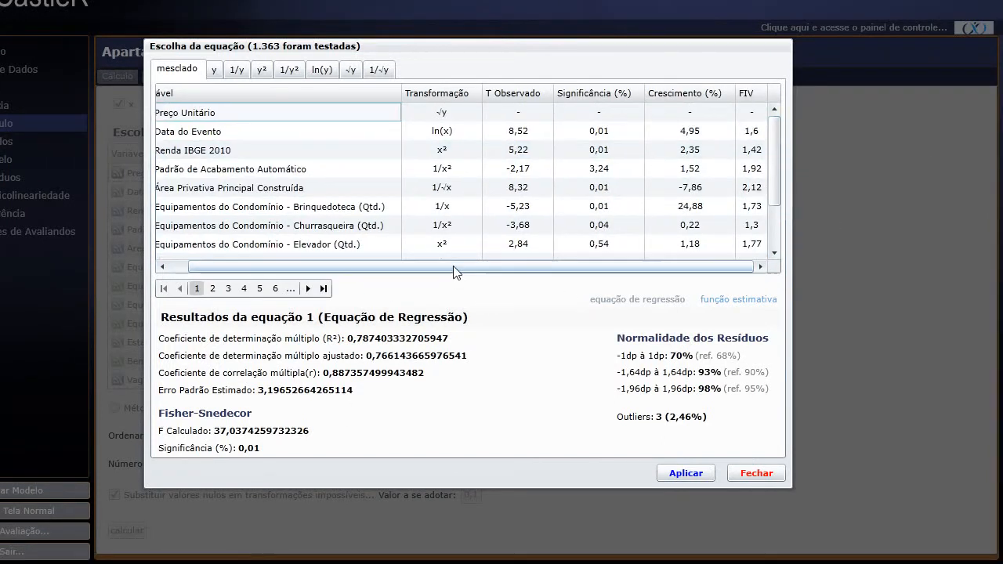
{"action": "left_click", "coordinate": [697, 473]}
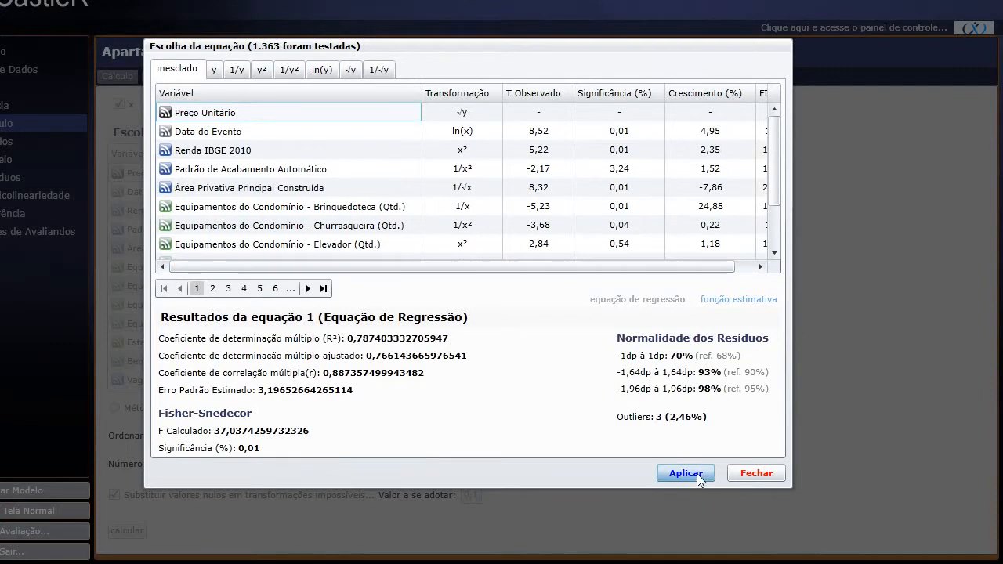
{"action": "left_click", "coordinate": [468, 300]}
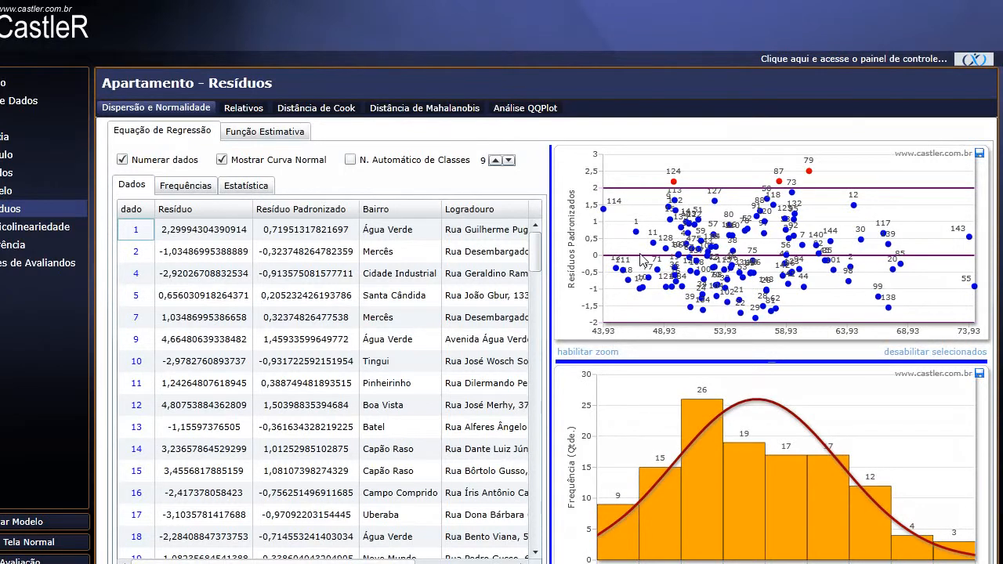
Select outlier sample 79 in the standardized residuals scatter chart and disable it, confirming the exclusion.
{"action": "left_click", "coordinate": [809, 172]}
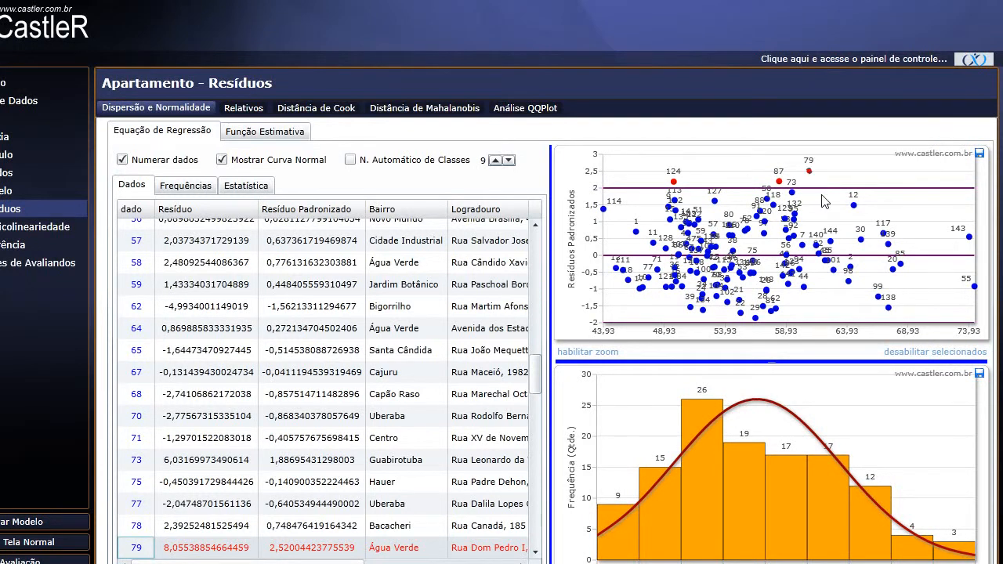
{"action": "left_click", "coordinate": [942, 354]}
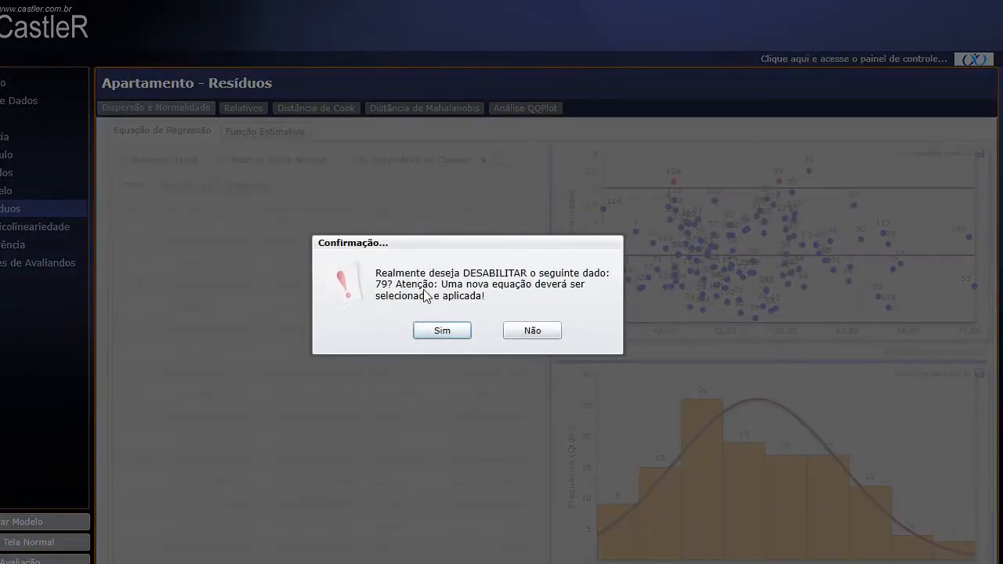
{"action": "left_click", "coordinate": [429, 329]}
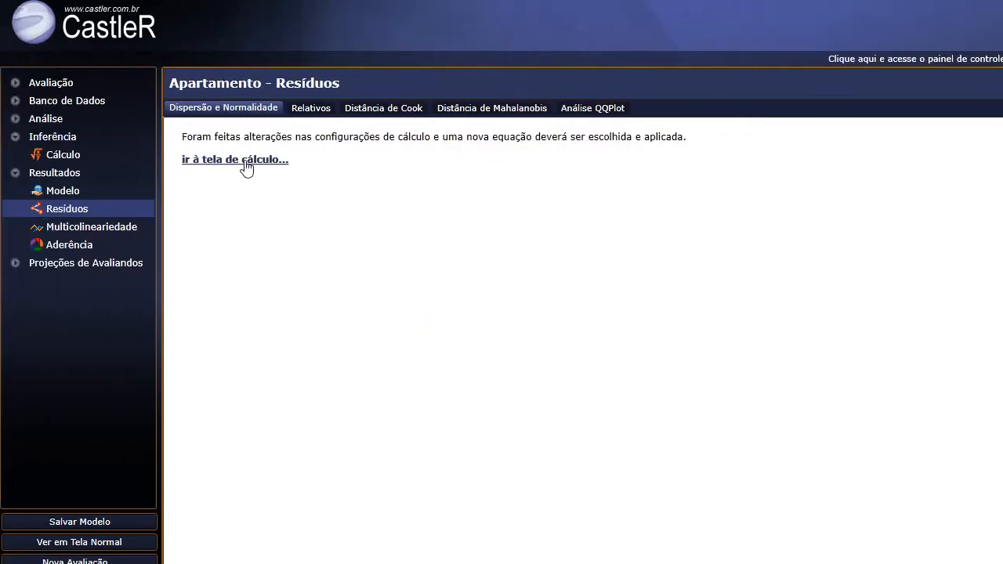
Recalculate the equations without sample 79, advance through the results to equation 15 and apply it.
{"action": "left_click", "coordinate": [244, 161]}
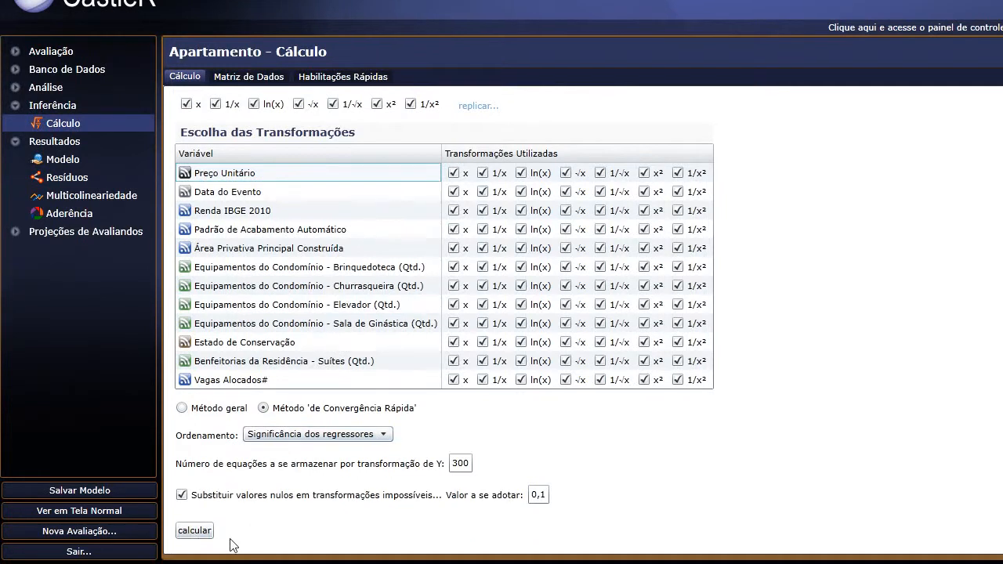
{"action": "left_click", "coordinate": [194, 530]}
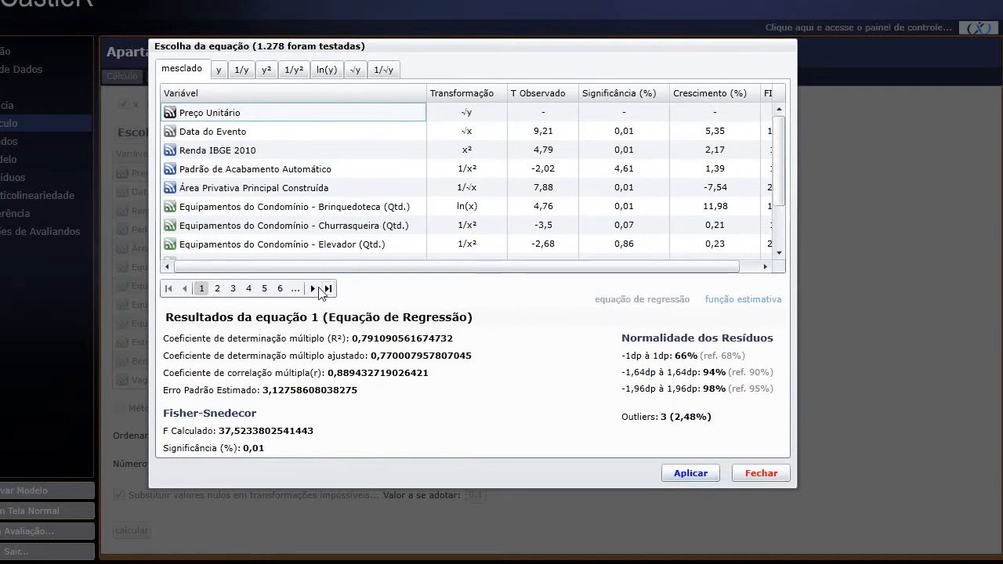
{"action": "left_click", "coordinate": [312, 289]}
{"action": "left_click", "coordinate": [313, 289]}
{"action": "left_click", "coordinate": [314, 289]}
{"action": "left_click", "coordinate": [313, 289]}
{"action": "left_click", "coordinate": [313, 289]}
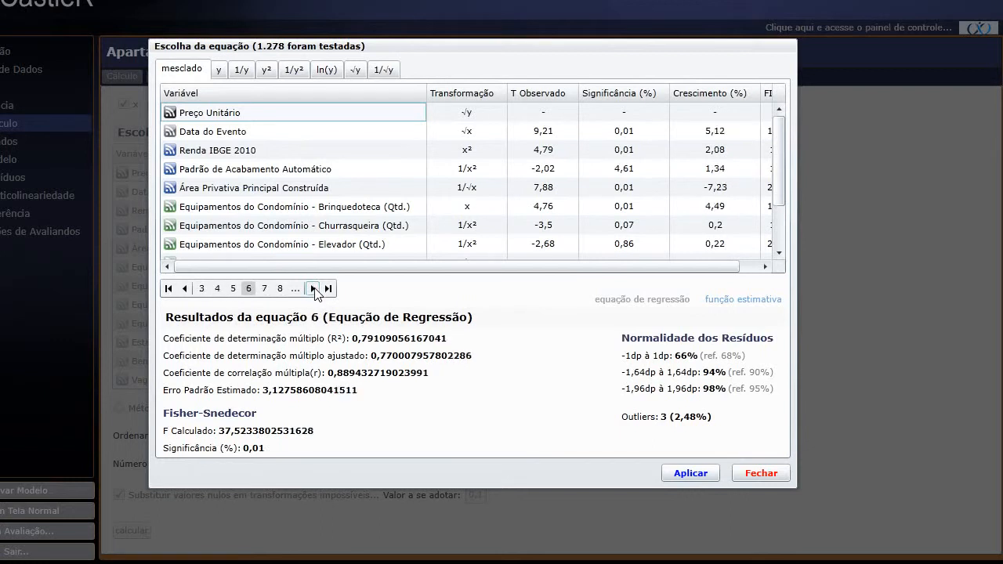
{"action": "left_click", "coordinate": [313, 289]}
{"action": "left_click", "coordinate": [313, 289]}
{"action": "left_click", "coordinate": [313, 289]}
{"action": "left_click", "coordinate": [312, 289]}
{"action": "left_click", "coordinate": [313, 289]}
{"action": "left_click", "coordinate": [313, 289]}
{"action": "left_click", "coordinate": [312, 289]}
{"action": "left_click", "coordinate": [313, 289]}
{"action": "left_click", "coordinate": [313, 289]}
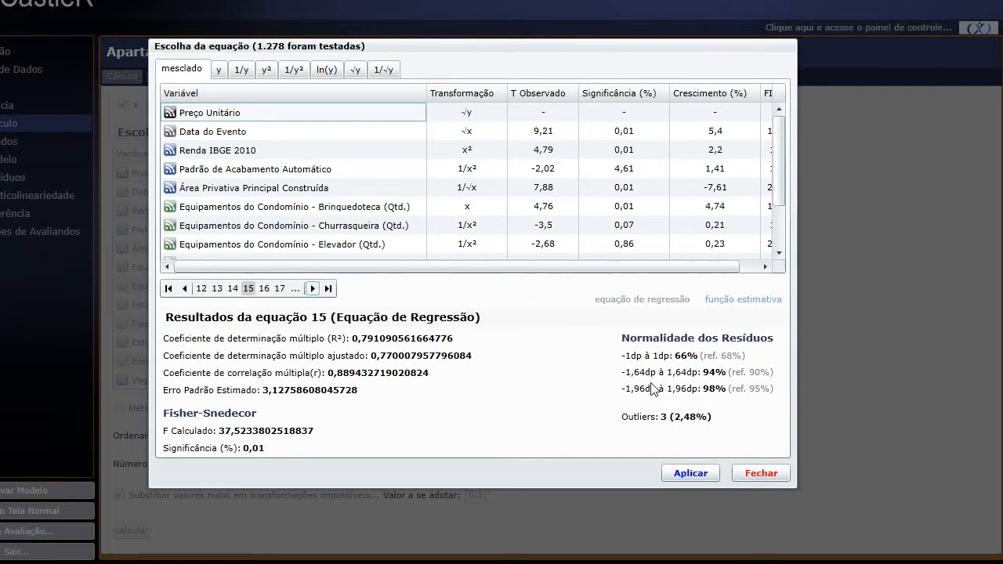
{"action": "left_click", "coordinate": [690, 473]}
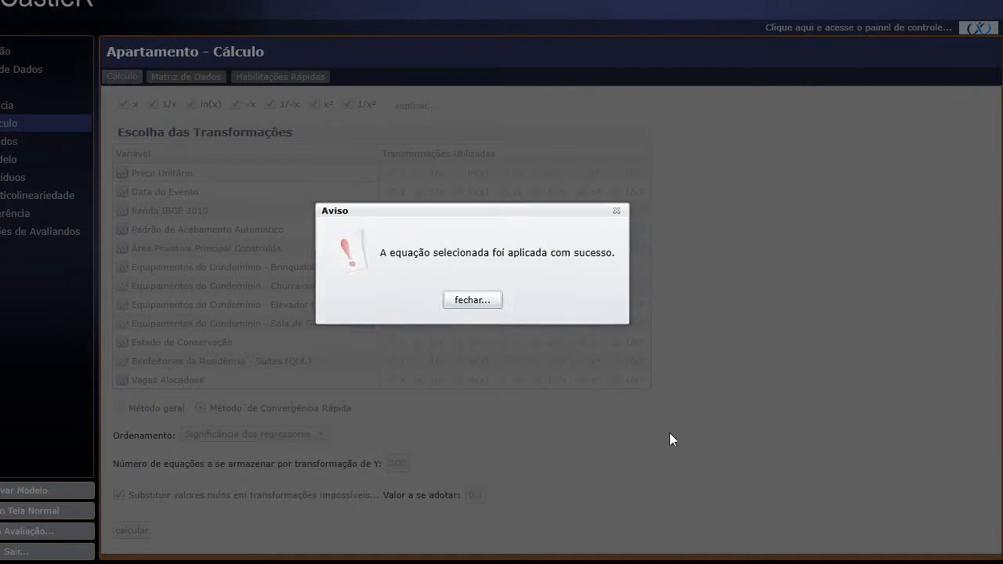
{"action": "left_click", "coordinate": [487, 300]}
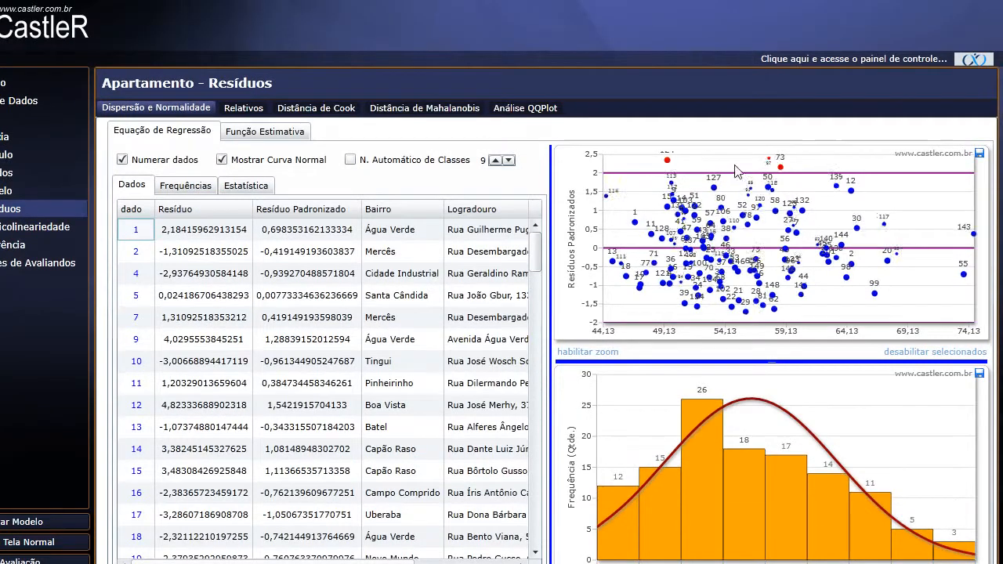
Save the standardized residuals scatter chart to the Área de Trabalho as a JPEG named "graficos dos residuos".
{"action": "left_click_drag", "start_coordinate": [551, 300], "coordinate": [621, 268]}
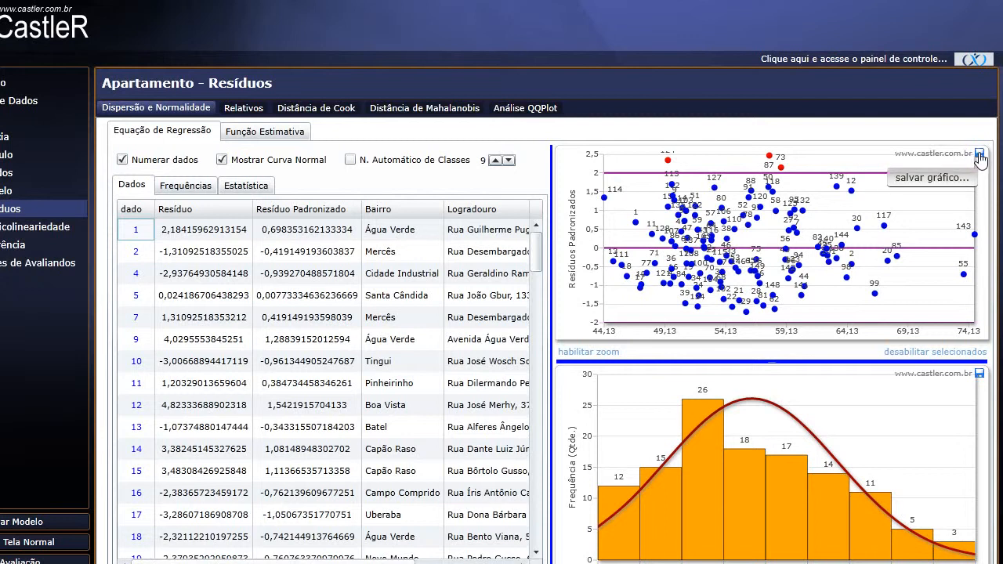
{"action": "left_click", "coordinate": [979, 156]}
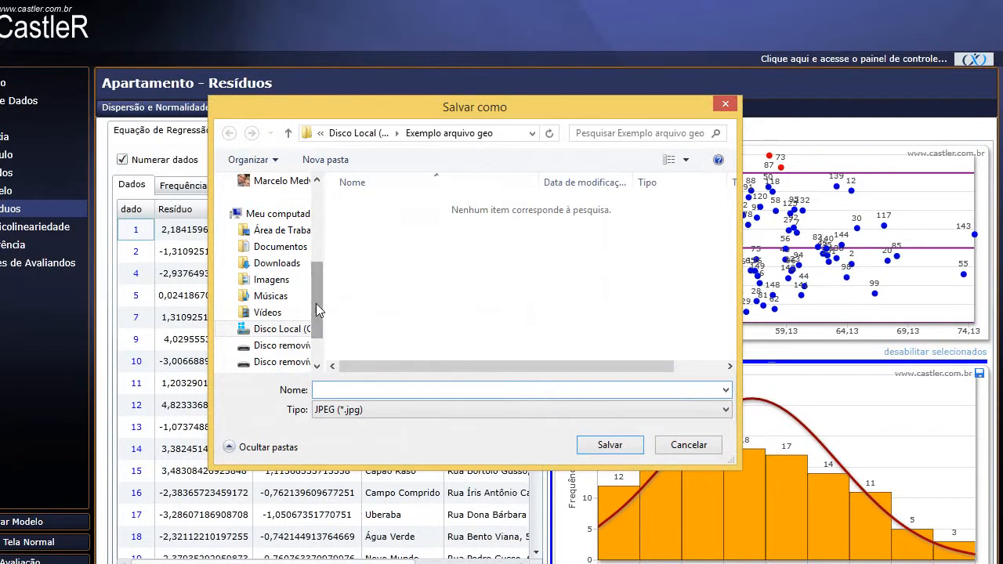
{"action": "left_click_drag", "start_coordinate": [316, 303], "coordinate": [322, 226]}
{"action": "left_click", "coordinate": [286, 222]}
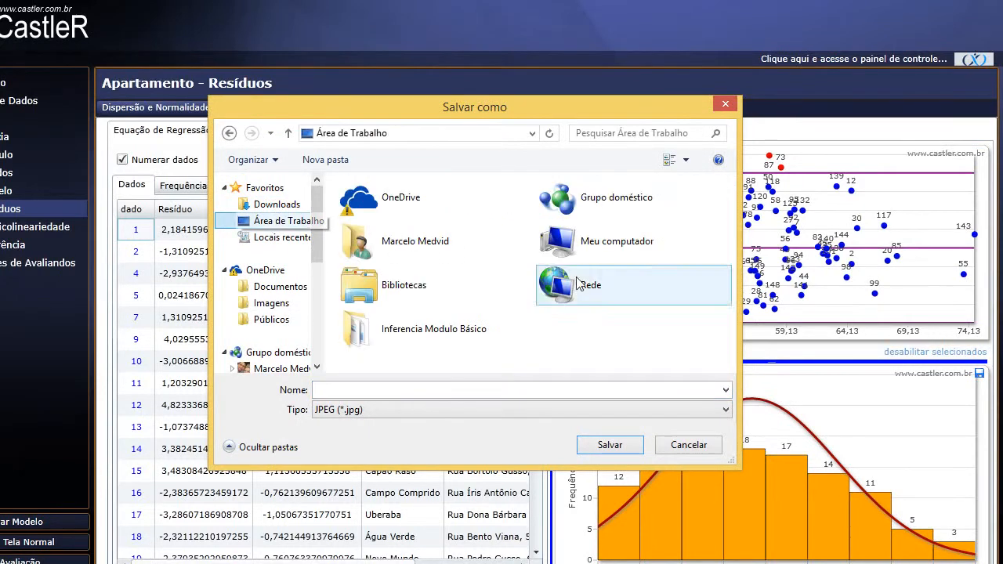
{"action": "left_click", "coordinate": [406, 390]}
{"action": "type", "text": "graficos dos res"}
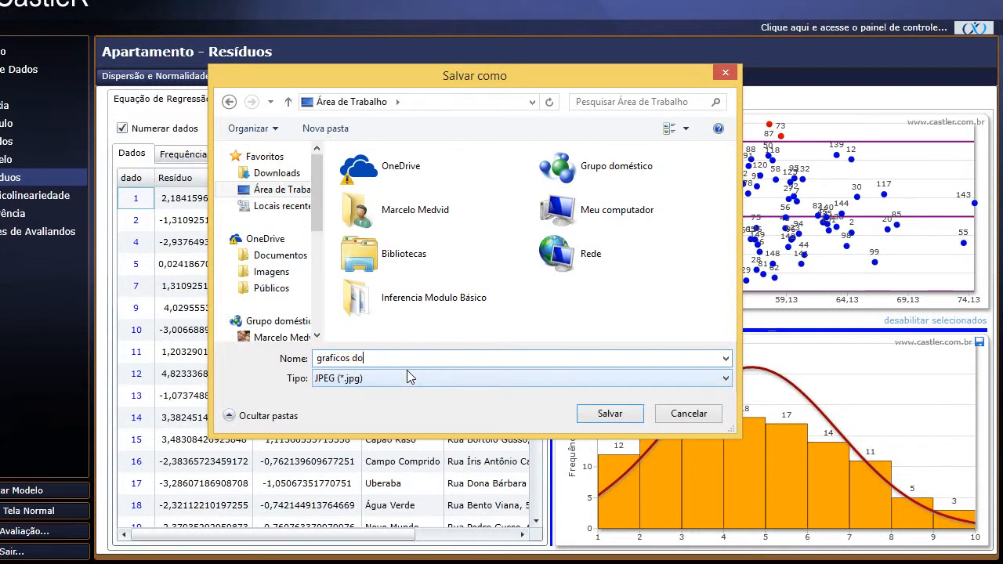
{"action": "type", "text": "iduos"}
{"action": "left_click", "coordinate": [607, 413]}
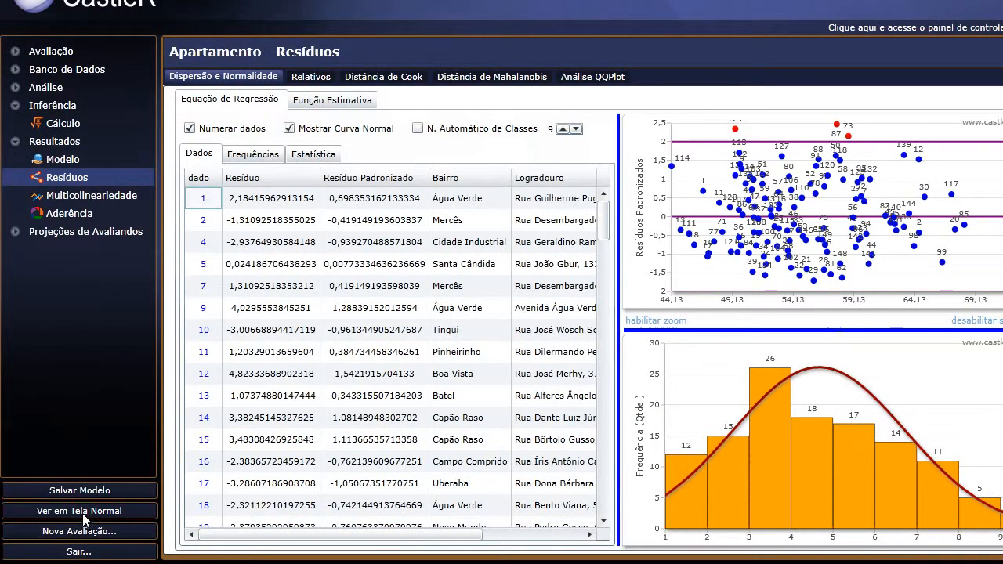
Switch to the desktop and view the saved "graficos dos residuos" image maximized in Galeria de Fotos, then close it.
{"action": "left_click", "coordinate": [82, 510]}
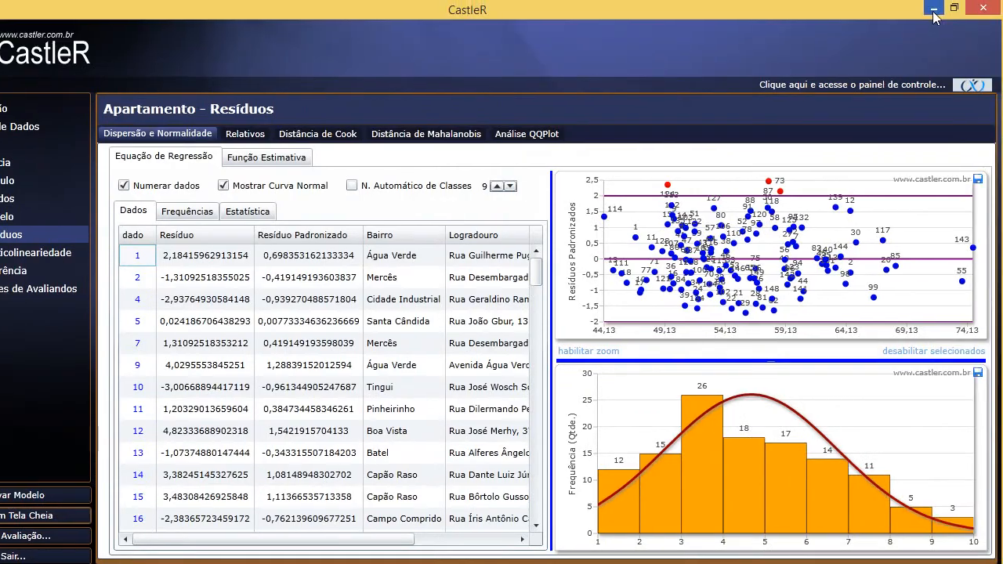
{"action": "left_click", "coordinate": [938, 14]}
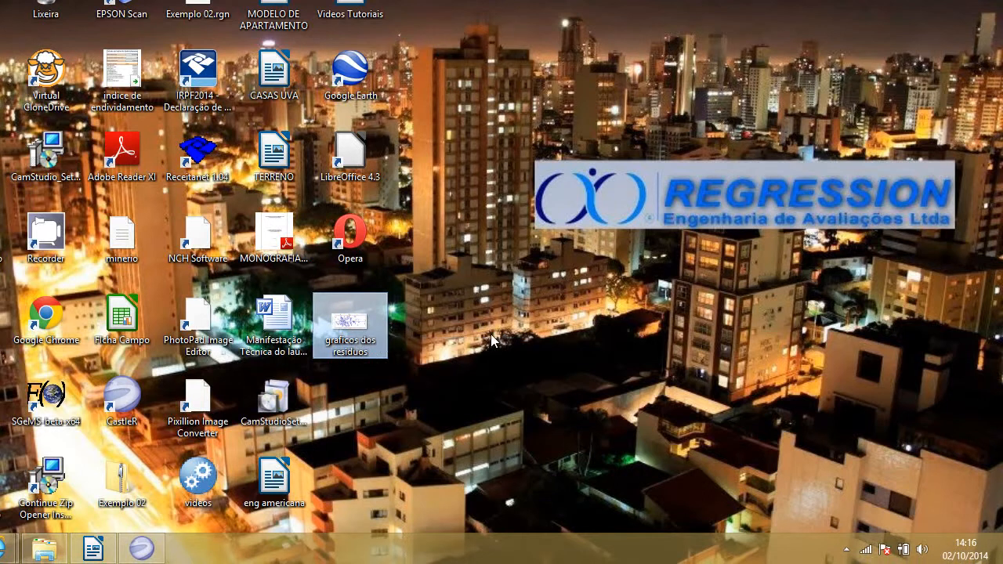
{"action": "right_click", "coordinate": [350, 323]}
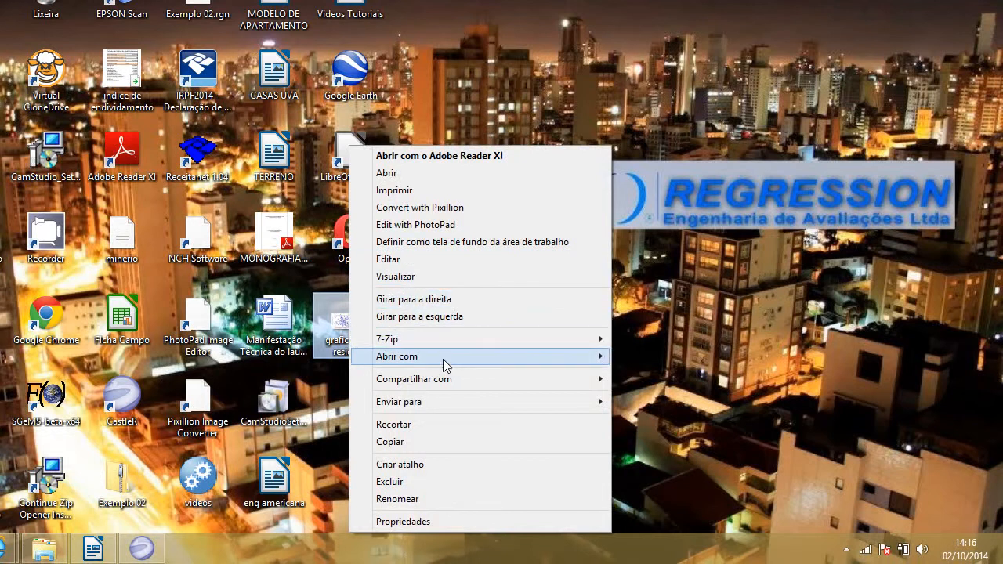
{"action": "mouse_move", "coordinate": [441, 360]}
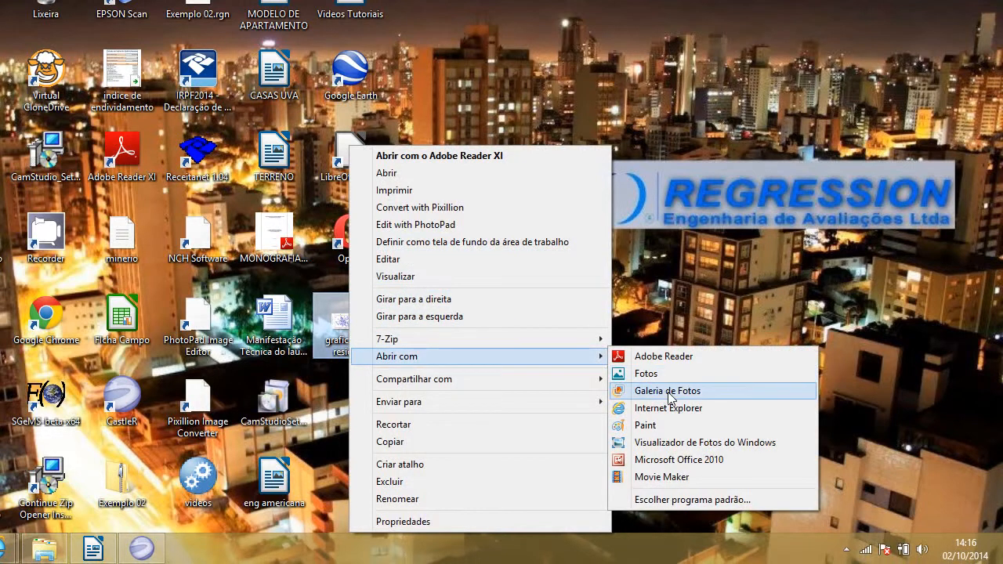
{"action": "left_click", "coordinate": [668, 392]}
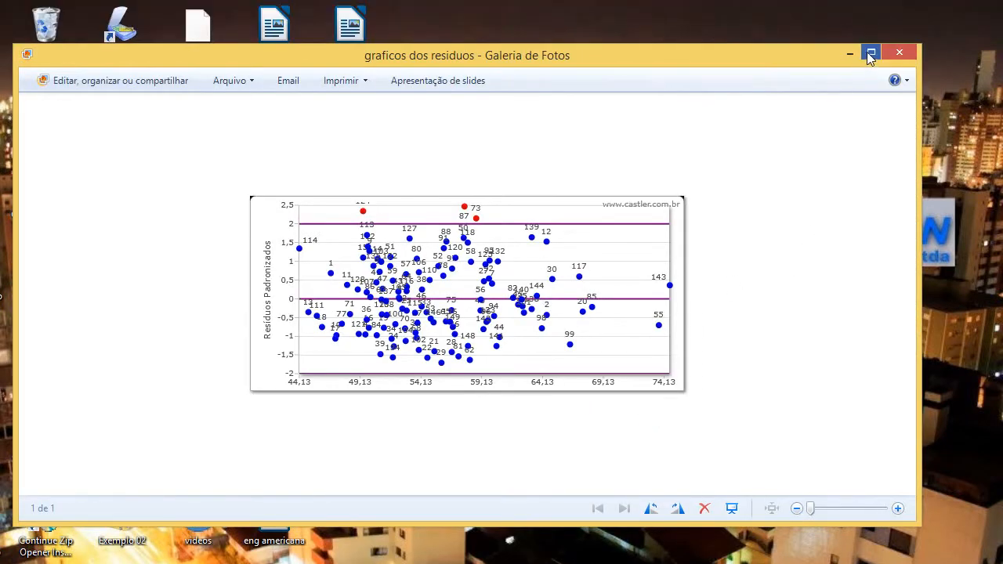
{"action": "left_click", "coordinate": [870, 53]}
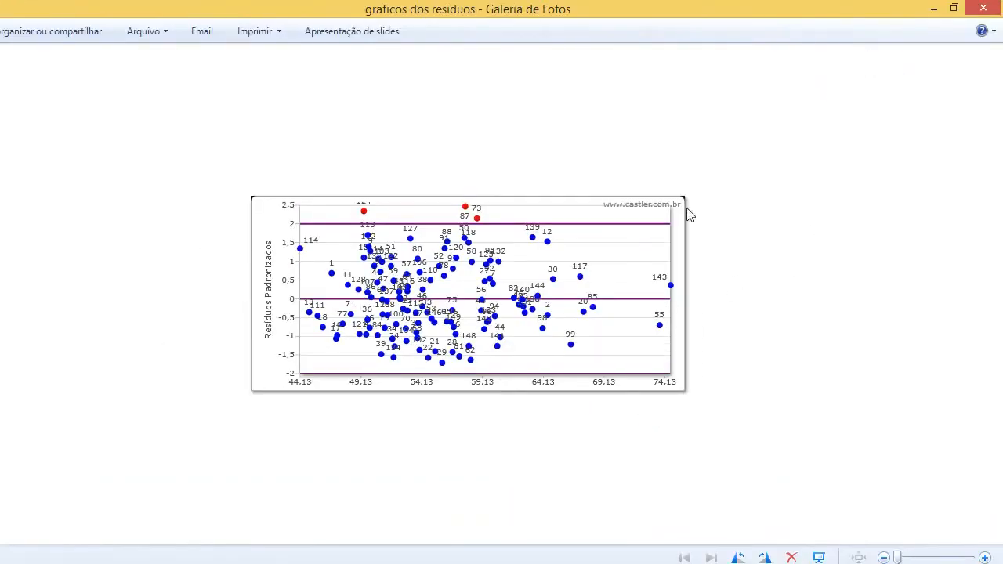
{"action": "left_click", "coordinate": [985, 8]}
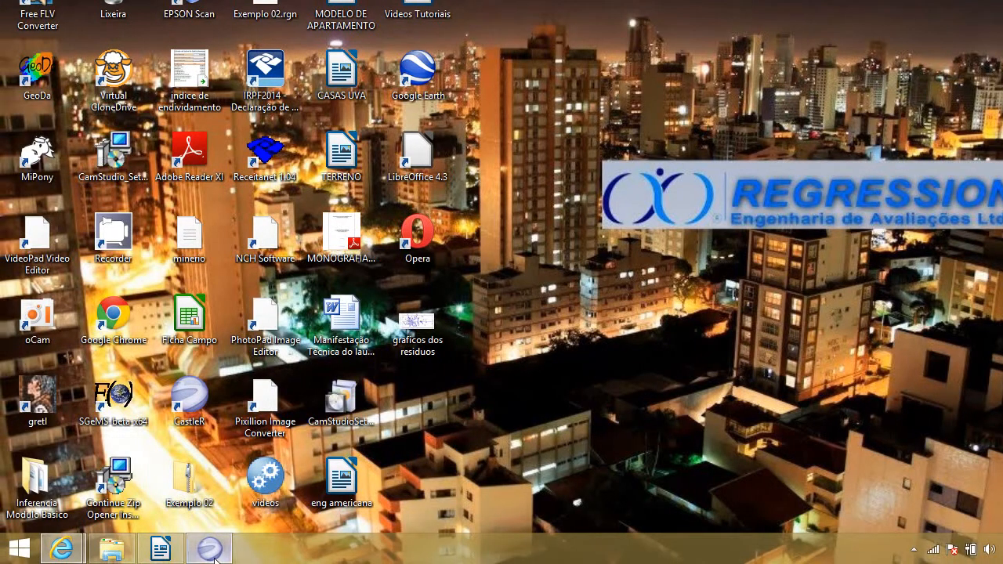
Switch back to CastleR and adjust the divider between the data table and charts to make the charts slightly wider.
{"action": "left_click", "coordinate": [210, 550]}
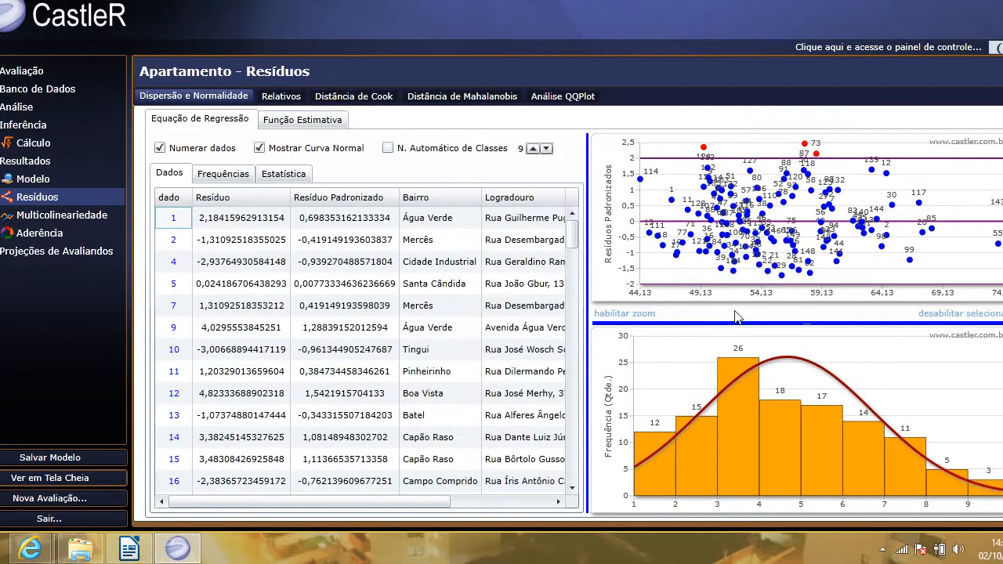
{"action": "left_click_drag", "start_coordinate": [591, 305], "coordinate": [348, 305]}
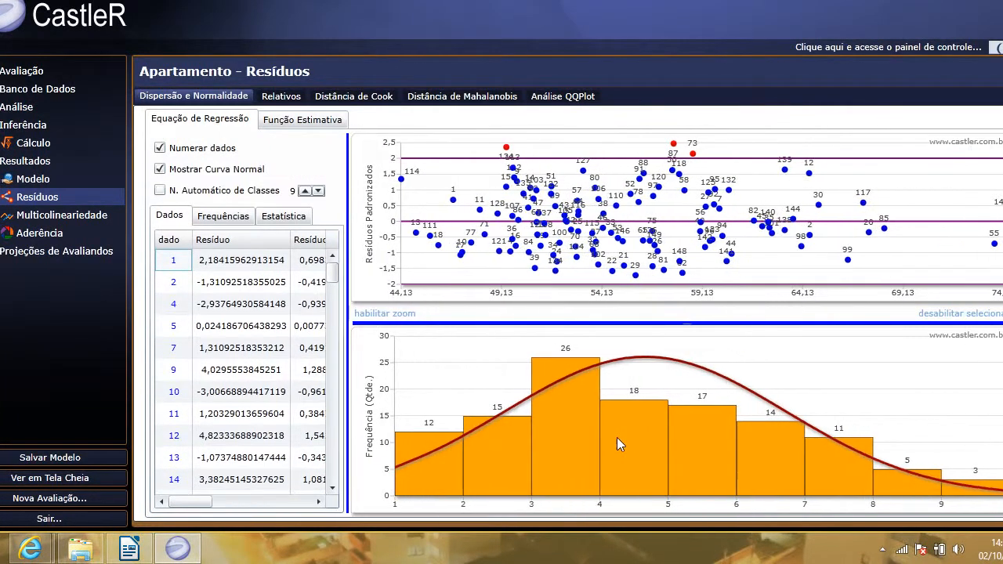
{"action": "left_click_drag", "start_coordinate": [347, 343], "coordinate": [616, 345]}
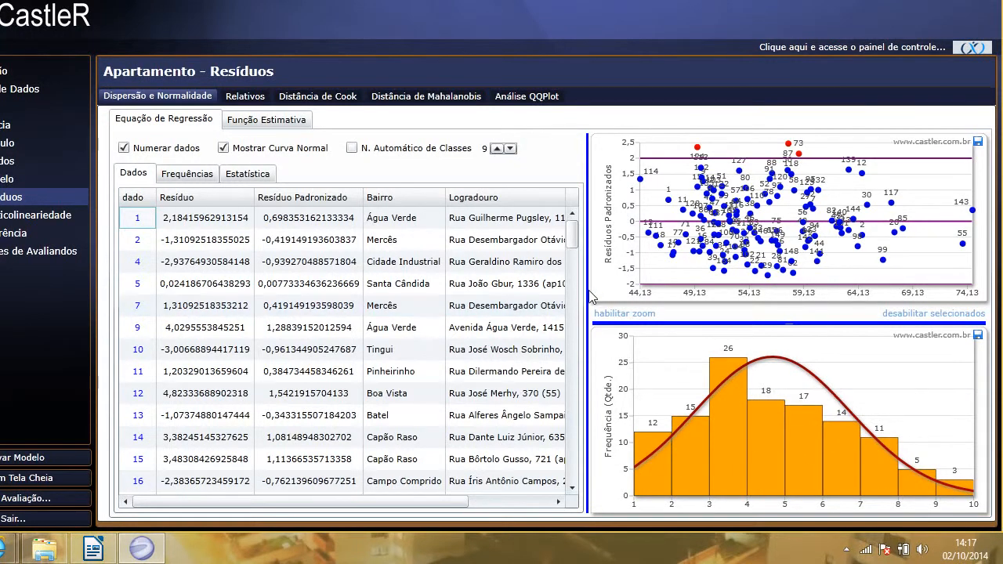
{"action": "left_click_drag", "start_coordinate": [592, 297], "coordinate": [392, 294]}
{"action": "mouse_move", "coordinate": [514, 289]}
{"action": "left_mouse_down"}
{"action": "mouse_move", "coordinate": [559, 300]}
{"action": "mouse_move", "coordinate": [527, 302]}
{"action": "left_mouse_up"}
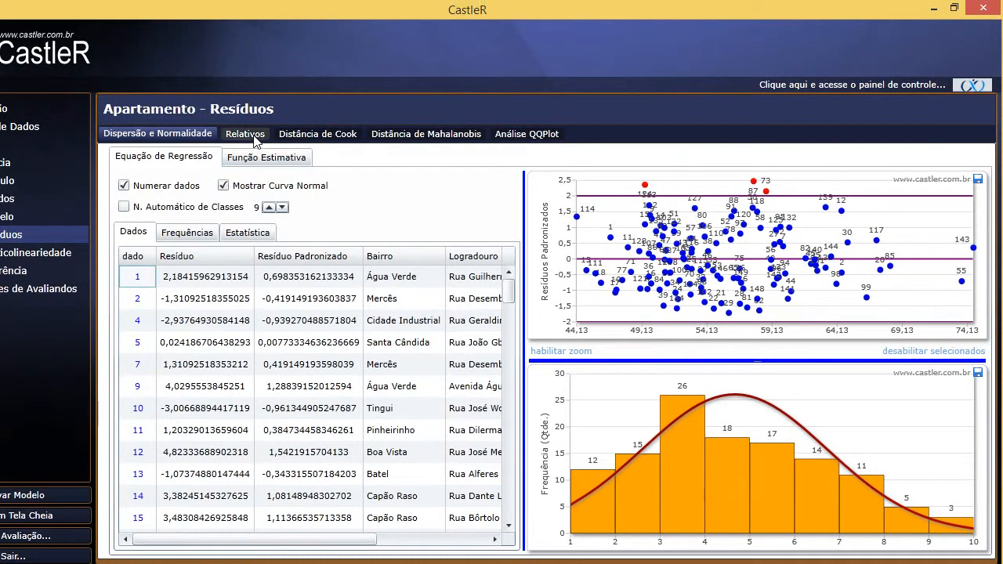
Open the Relativos residuals analysis and view sample 5's information, expanding its Localização e Origem section.
{"action": "left_click", "coordinate": [249, 136]}
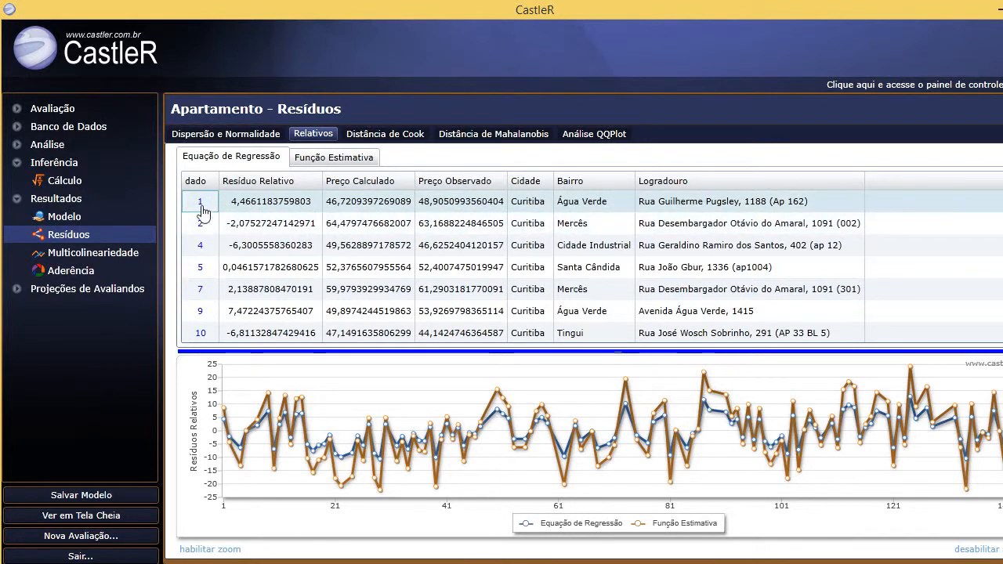
{"action": "left_click", "coordinate": [200, 269]}
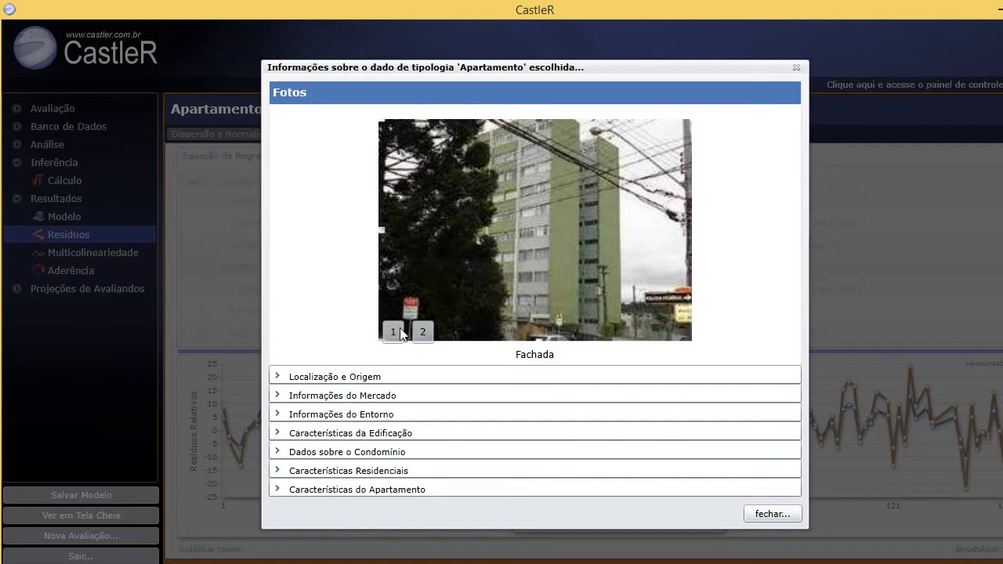
{"action": "left_click", "coordinate": [332, 376]}
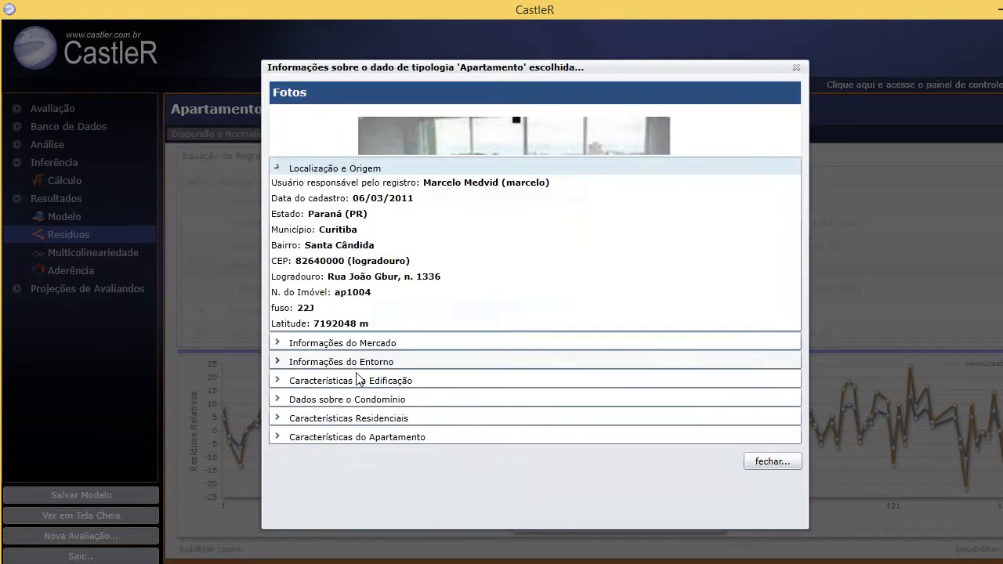
Expand the Informações do Mercado and Informações do Entorno sections of sample 5's information, and close the information window.
{"action": "left_click", "coordinate": [370, 333]}
{"action": "left_click", "coordinate": [363, 249]}
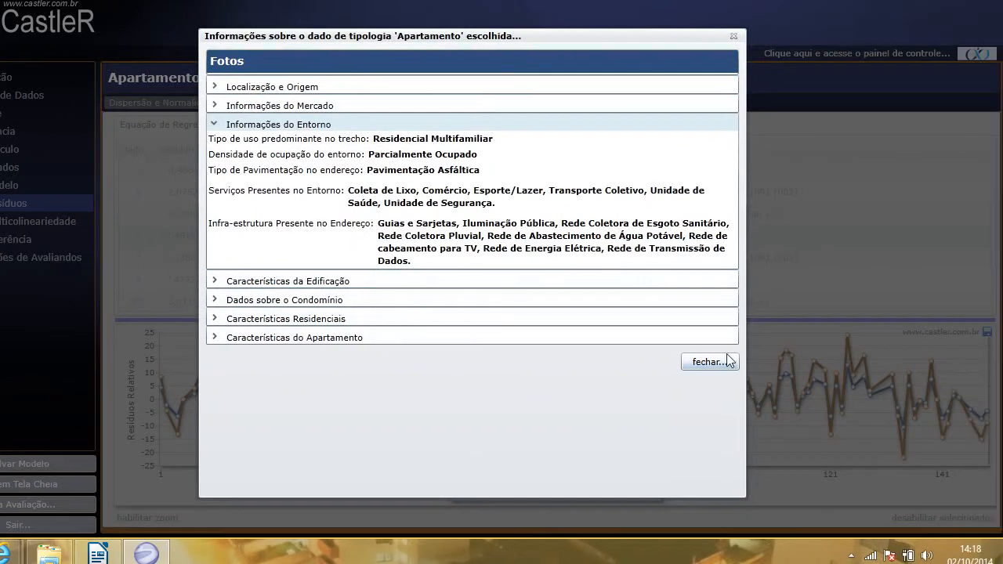
{"action": "left_click", "coordinate": [698, 282]}
{"action": "left_click", "coordinate": [707, 401]}
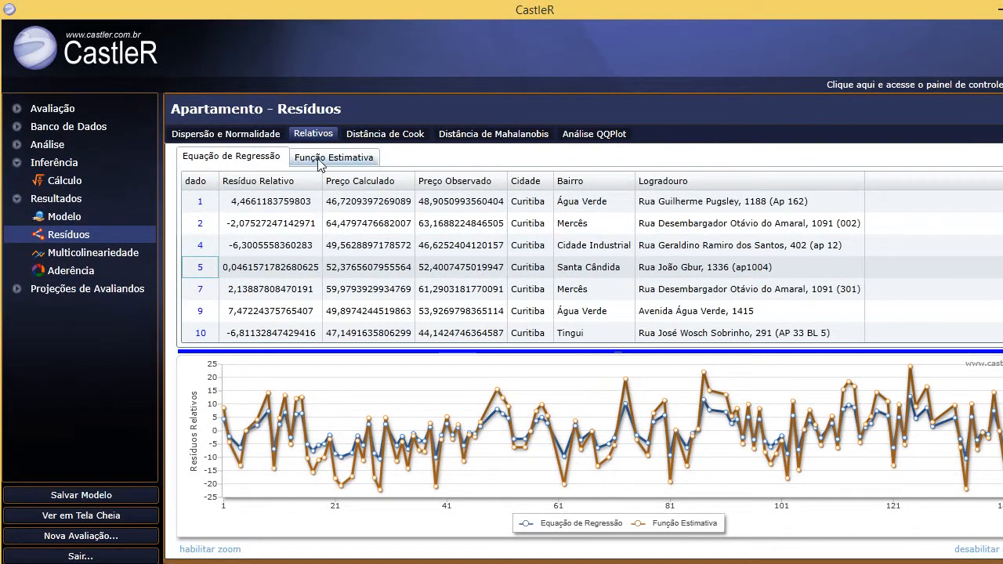
Compare the relative residuals tables of Função Estimativa and Equação de Regressão, ending on Equação de Regressão.
{"action": "left_click", "coordinate": [320, 161]}
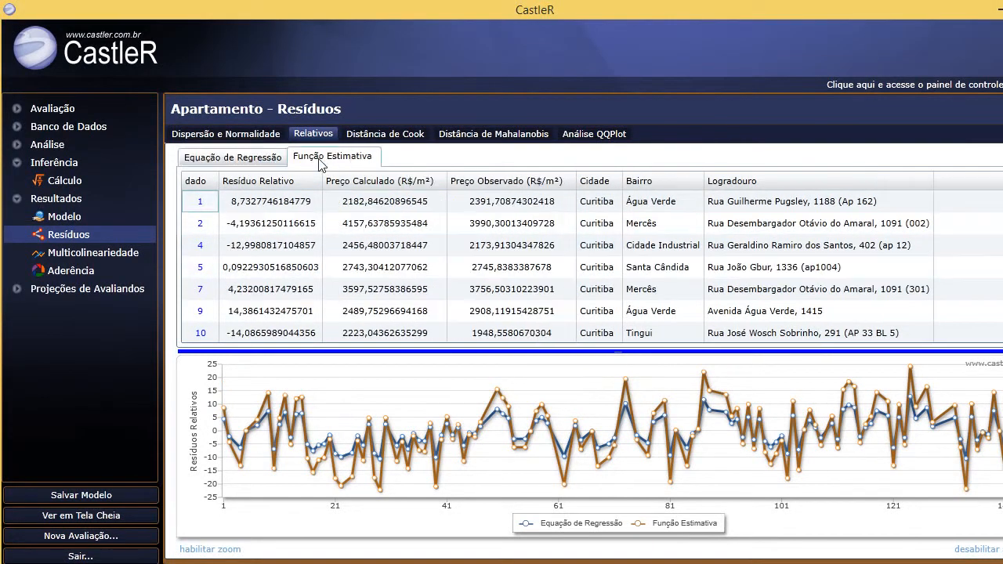
{"action": "left_click", "coordinate": [263, 161]}
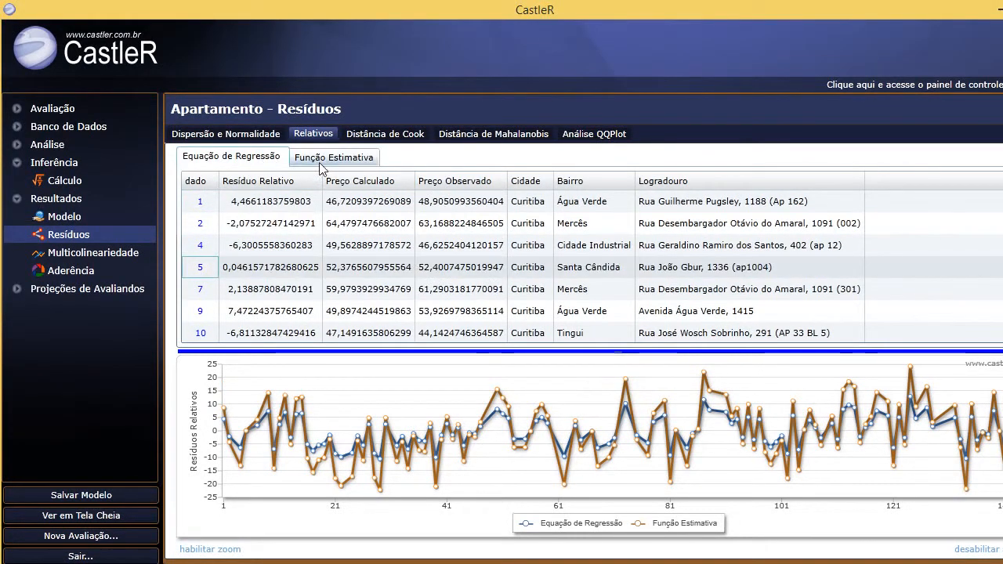
{"action": "left_click", "coordinate": [325, 160]}
{"action": "left_click", "coordinate": [258, 159]}
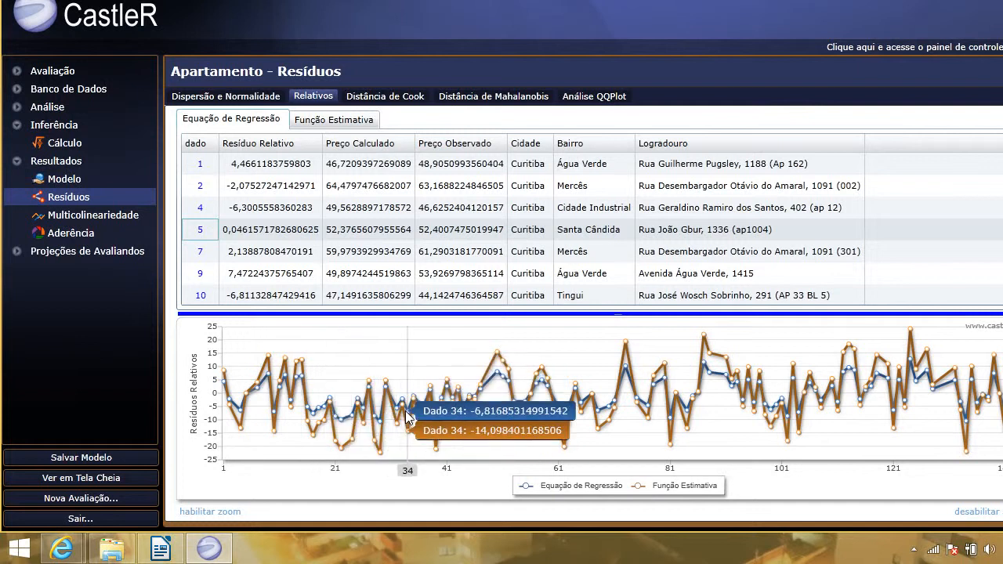
Select sample 50's point in the relative residuals chart, request disabling it, and decline the confirmation.
{"action": "left_click", "coordinate": [498, 354]}
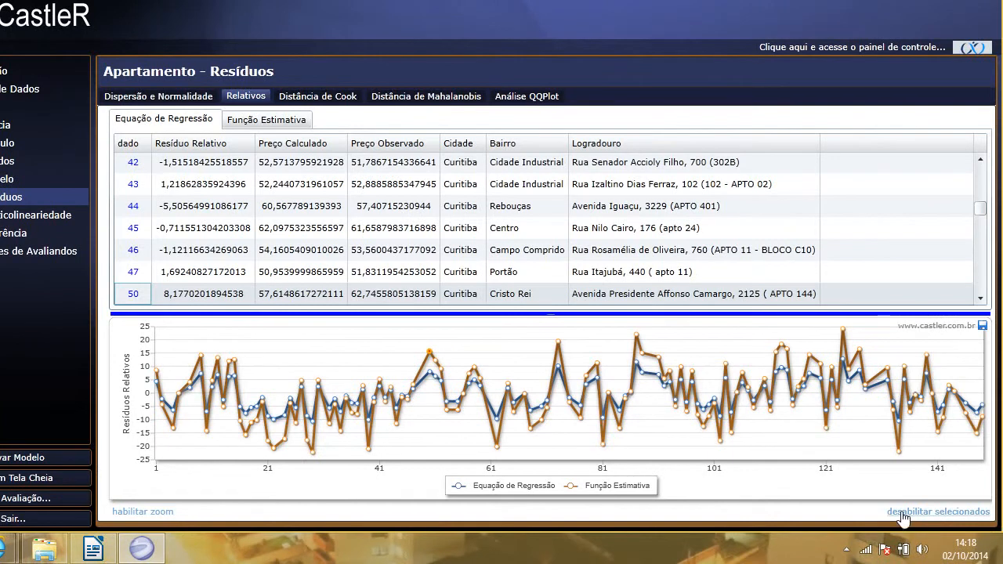
{"action": "left_click", "coordinate": [902, 514]}
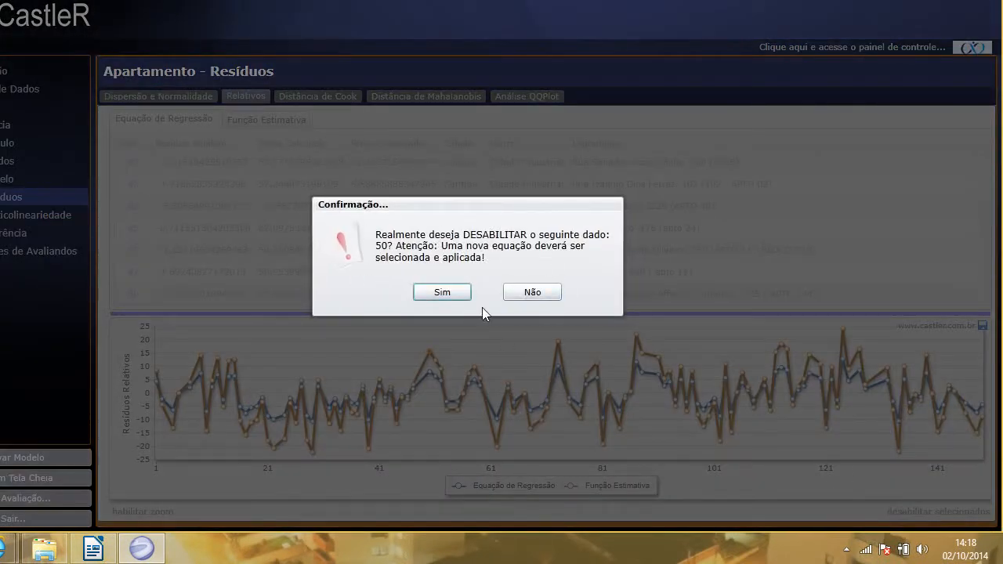
{"action": "left_click", "coordinate": [546, 291]}
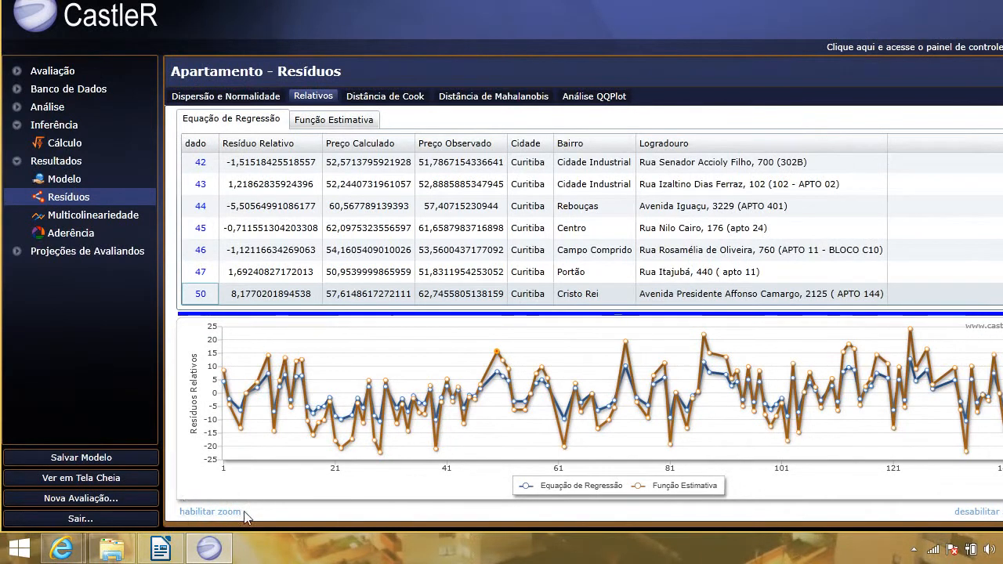
Enable zoom on the relative residuals chart and narrow its displayed range to about the first 50 samples.
{"action": "left_click", "coordinate": [210, 512]}
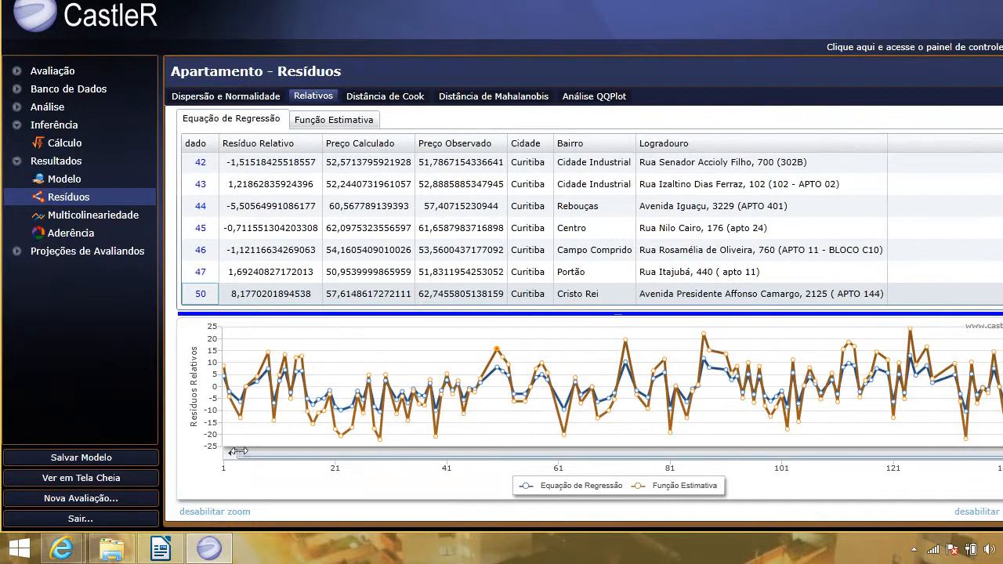
{"action": "left_click_drag", "start_coordinate": [263, 453], "coordinate": [398, 453]}
{"action": "left_click_drag", "start_coordinate": [791, 454], "coordinate": [657, 454]}
{"action": "left_click_drag", "start_coordinate": [596, 460], "coordinate": [794, 472]}
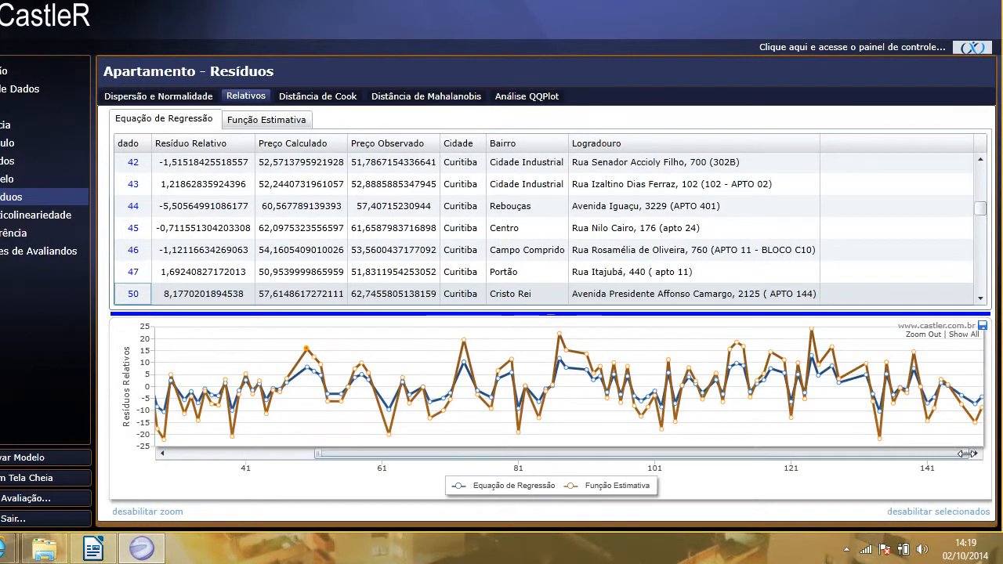
{"action": "left_click_drag", "start_coordinate": [965, 453], "coordinate": [530, 453]}
{"action": "left_click_drag", "start_coordinate": [416, 449], "coordinate": [239, 448]}
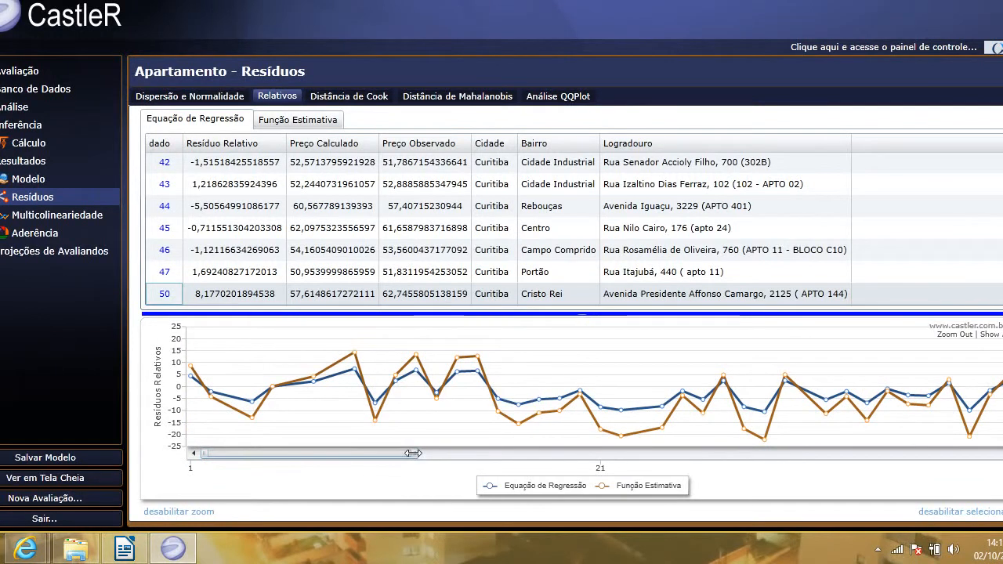
{"action": "left_click_drag", "start_coordinate": [413, 452], "coordinate": [482, 453]}
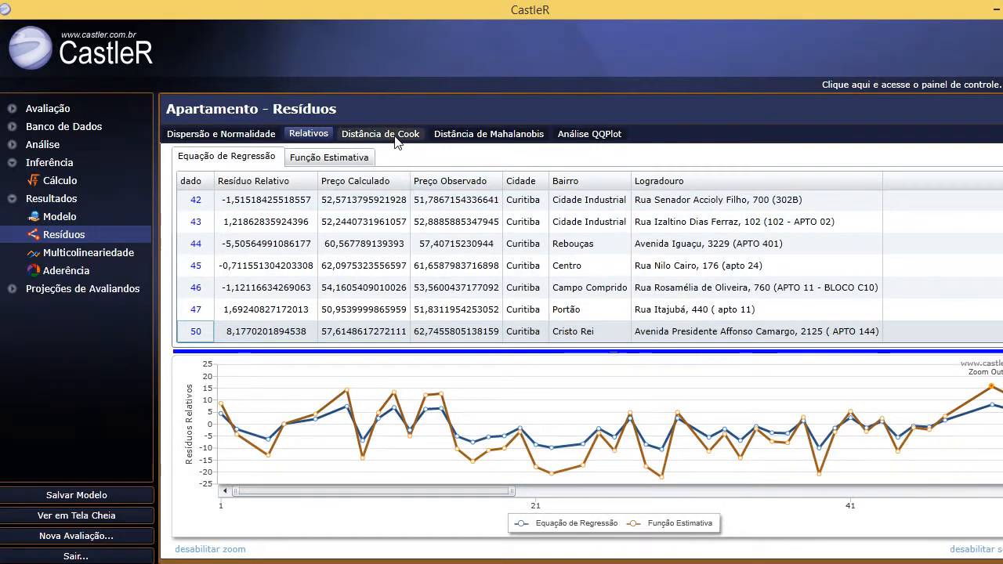
Open the Distância de Cook analysis, view it with reference boundary 1, and set the boundary back to Automático.
{"action": "left_click", "coordinate": [391, 136]}
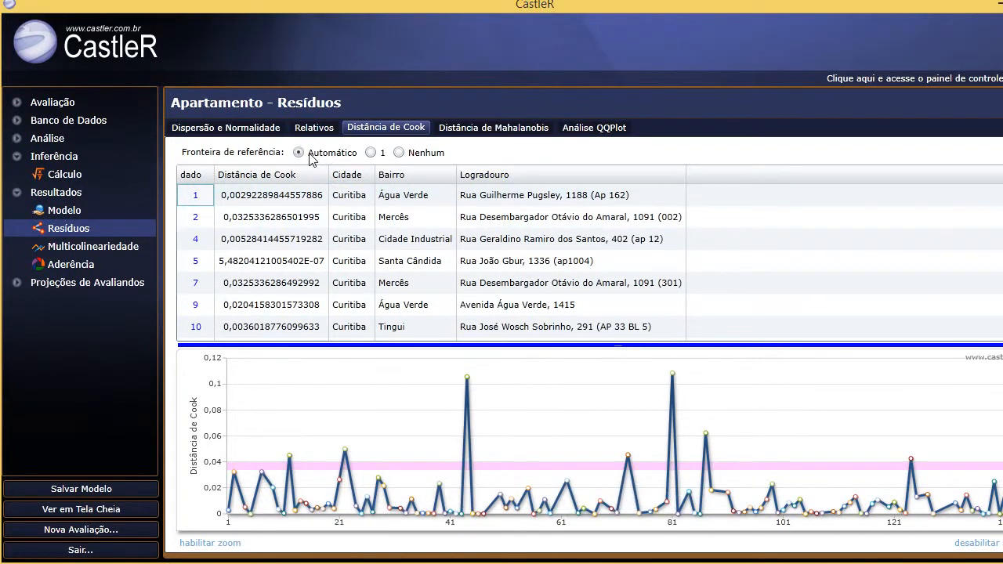
{"action": "left_click", "coordinate": [370, 153]}
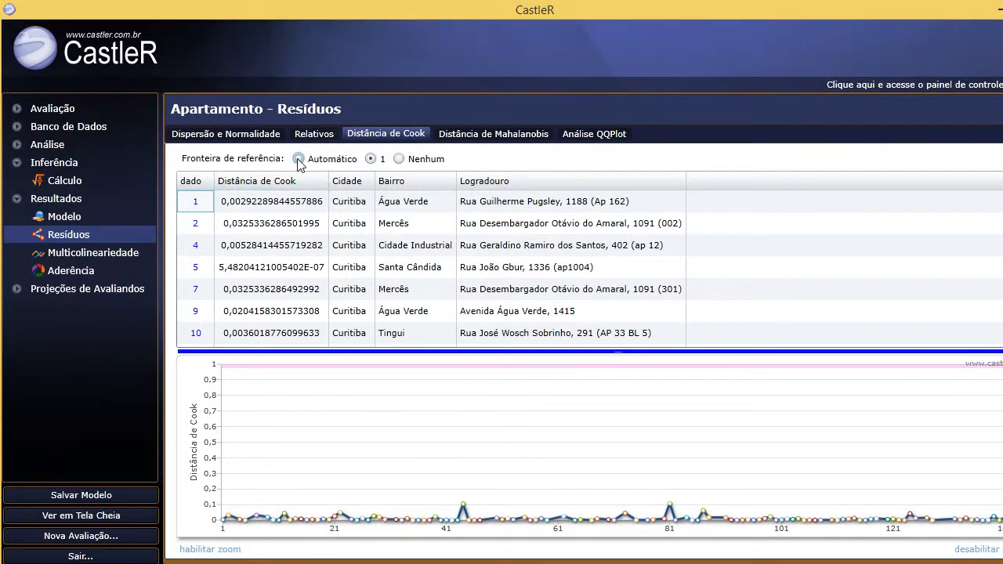
{"action": "left_click", "coordinate": [298, 159]}
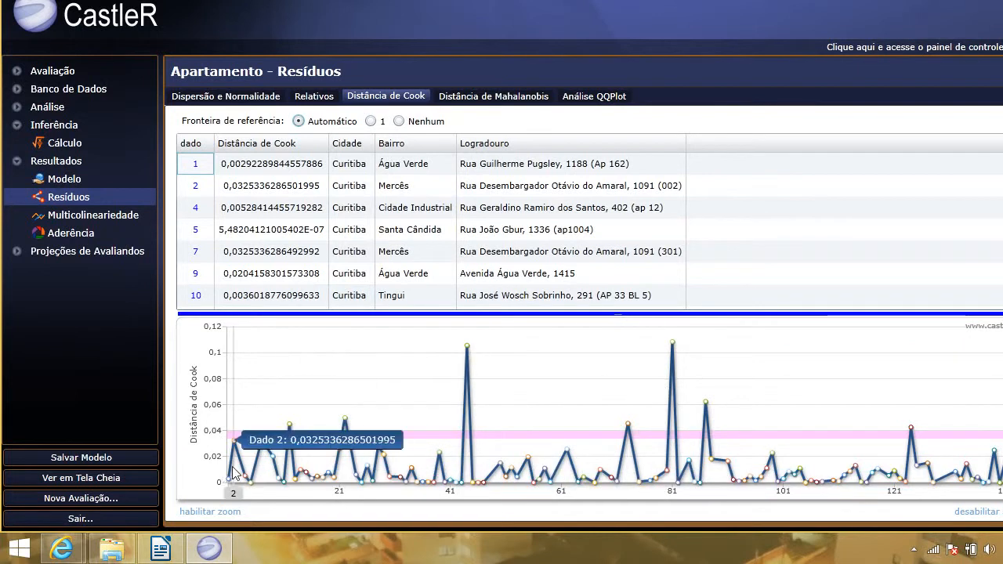
Enable zoom on the Cook's distance chart and narrow its displayed range to about the first 55 samples.
{"action": "left_click", "coordinate": [211, 511]}
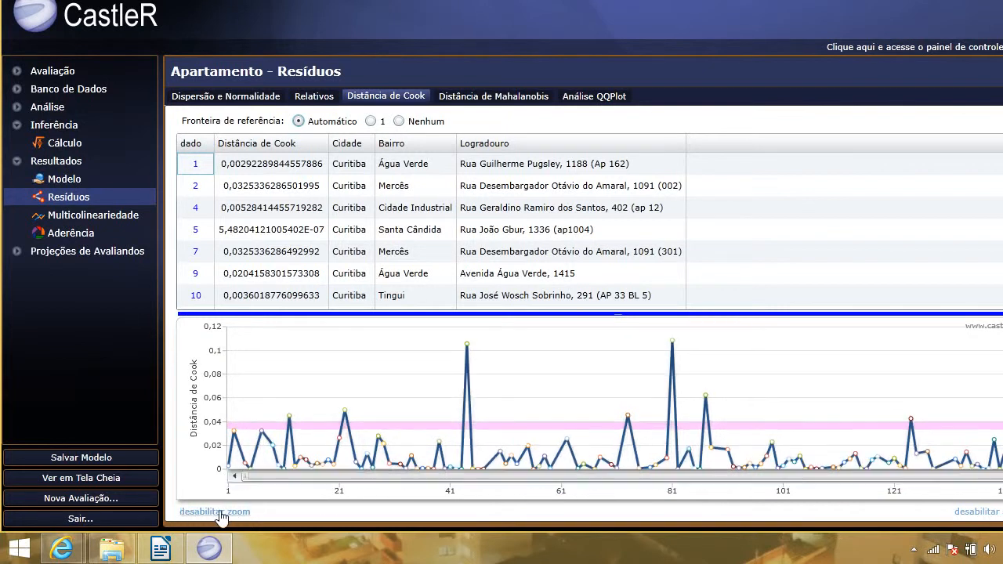
{"action": "left_click_drag", "start_coordinate": [258, 476], "coordinate": [378, 477]}
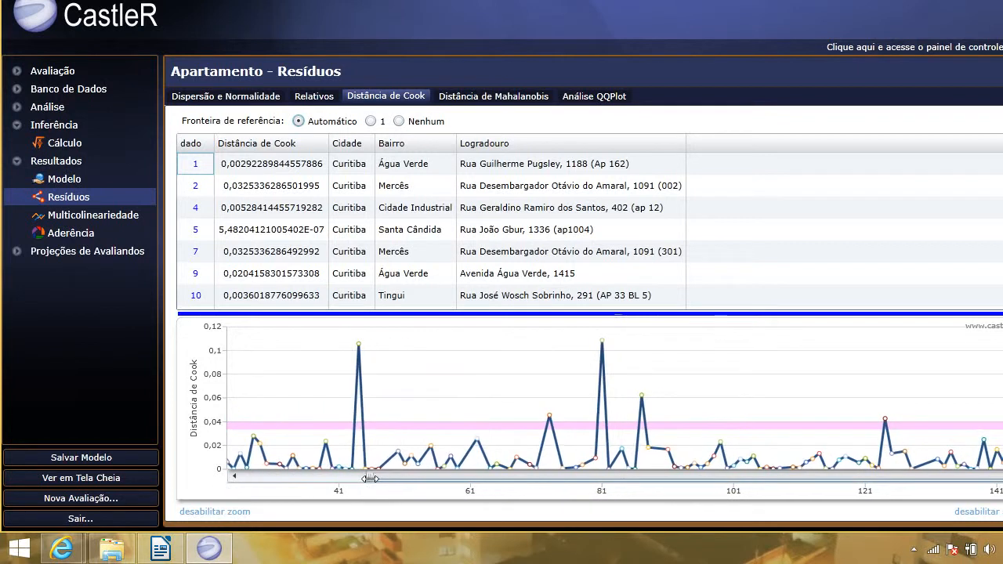
{"action": "left_click_drag", "start_coordinate": [534, 483], "coordinate": [369, 479]}
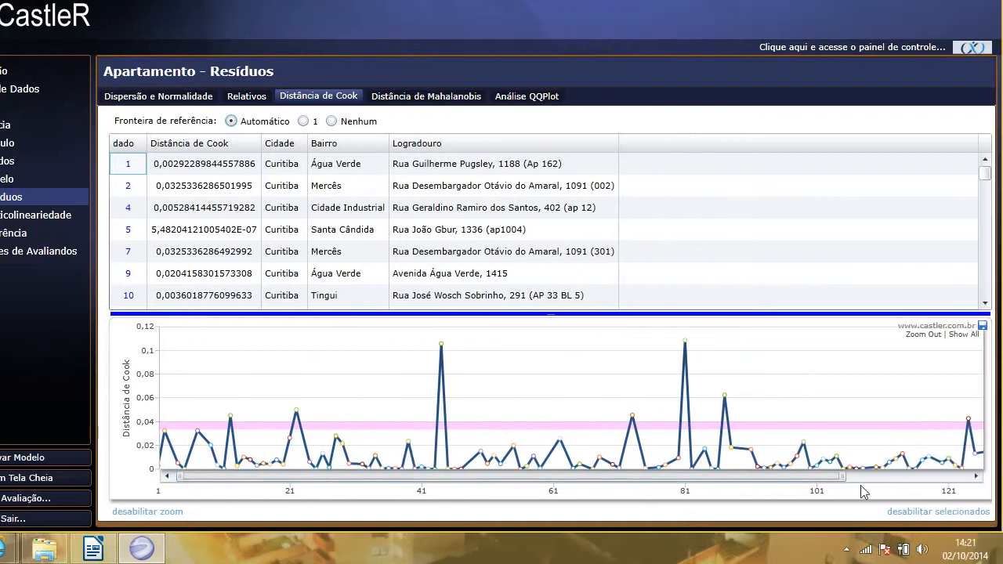
{"action": "left_click_drag", "start_coordinate": [839, 475], "coordinate": [474, 477]}
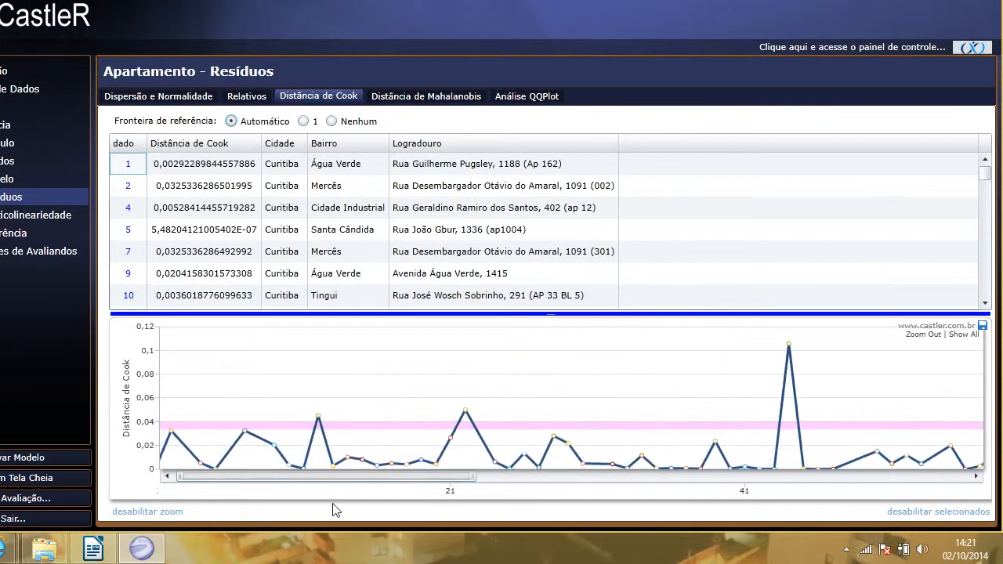
{"action": "left_click_drag", "start_coordinate": [307, 475], "coordinate": [271, 458]}
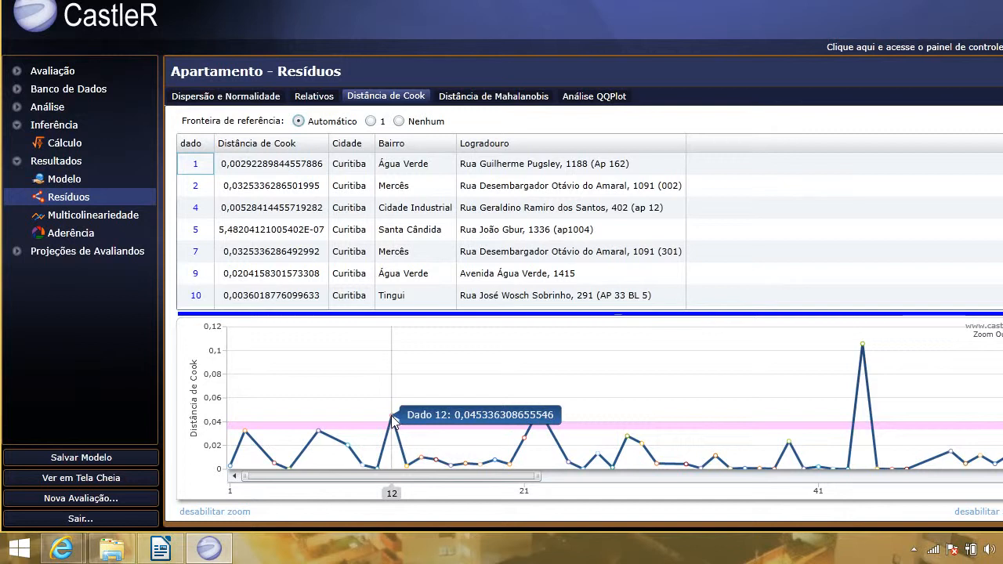
Select samples 44, 39 and 34 in the Cook's distance chart, request disabling them, and decline the confirmation.
{"action": "mouse_move", "coordinate": [863, 350]}
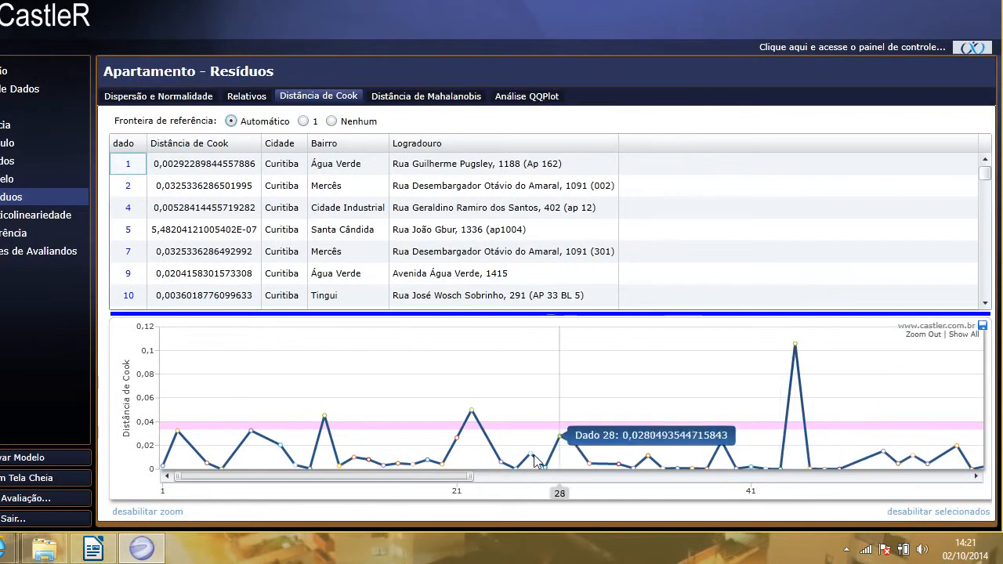
{"action": "left_click", "coordinate": [796, 346]}
{"action": "mouse_move", "coordinate": [722, 443]}
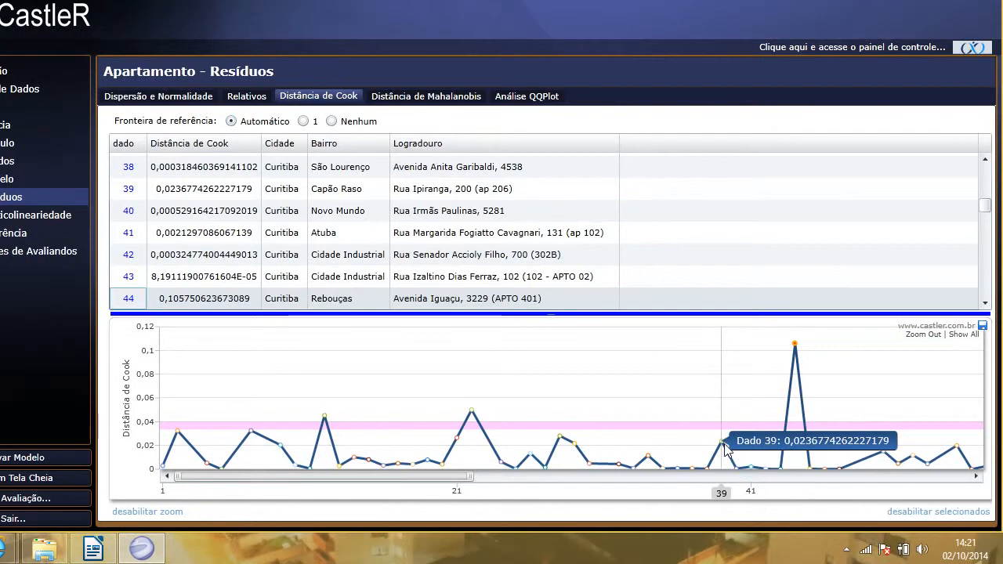
{"action": "left_click", "coordinate": [722, 443]}
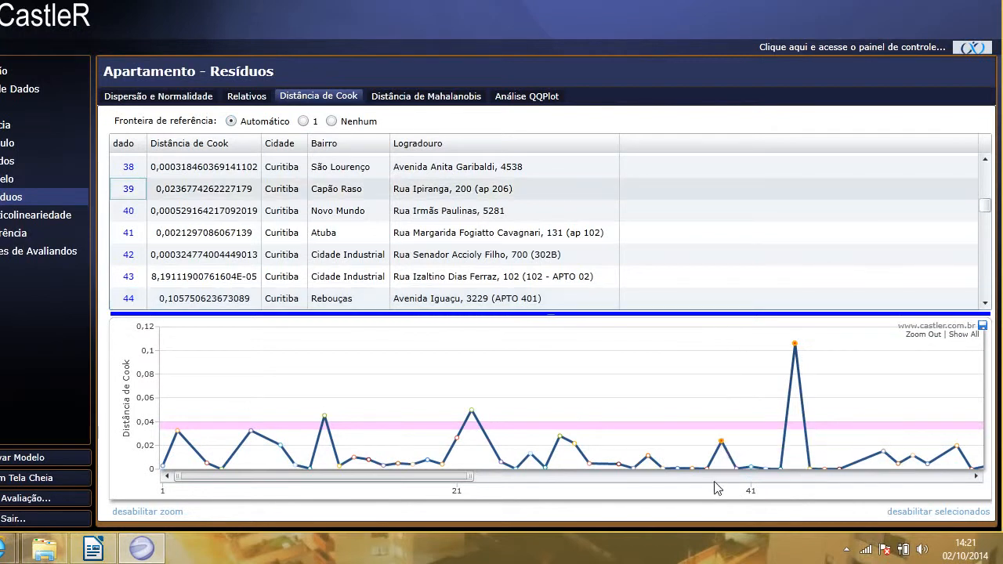
{"action": "left_click", "coordinate": [647, 459]}
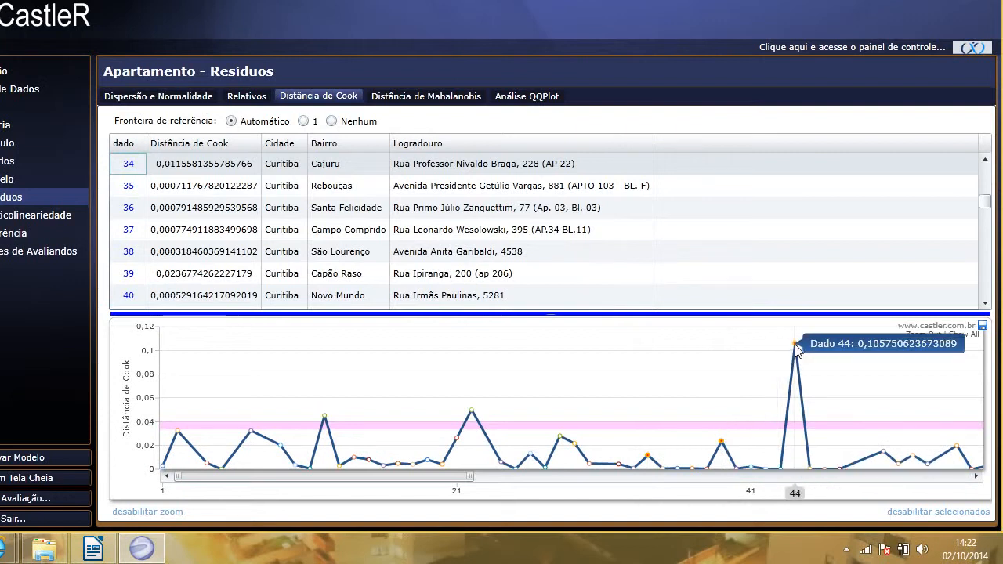
{"action": "left_click", "coordinate": [922, 512]}
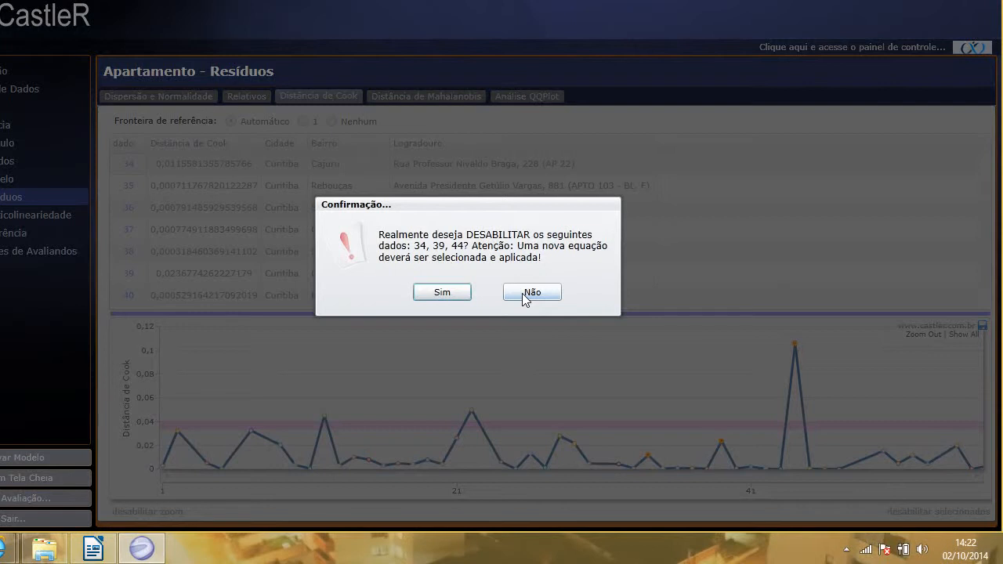
{"action": "left_click", "coordinate": [524, 292]}
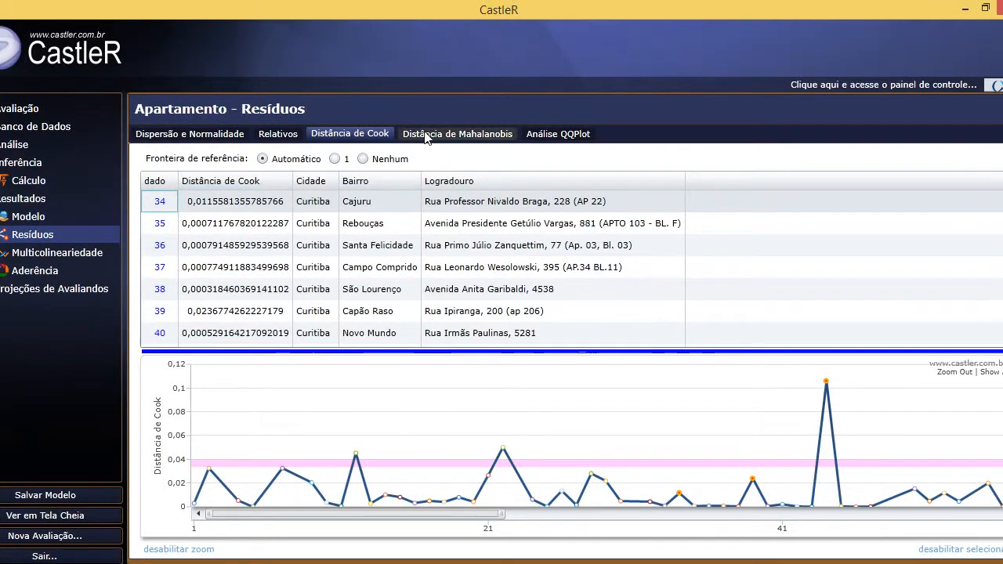
Open the Distância de Mahalanobis analysis, enable chart zoom, and examine a narrowed range from the first samples through the last ones.
{"action": "left_click", "coordinate": [427, 127]}
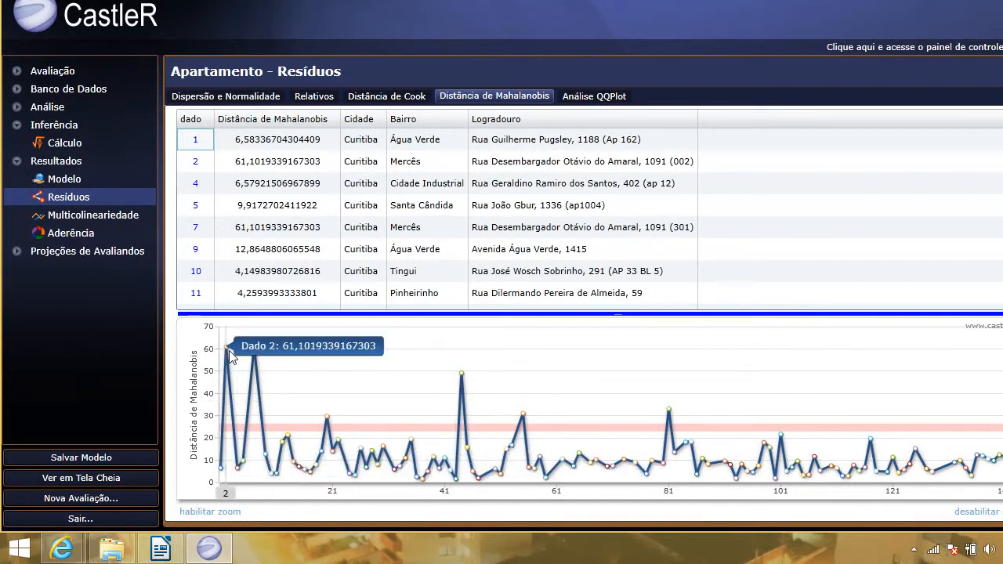
{"action": "left_click", "coordinate": [193, 513]}
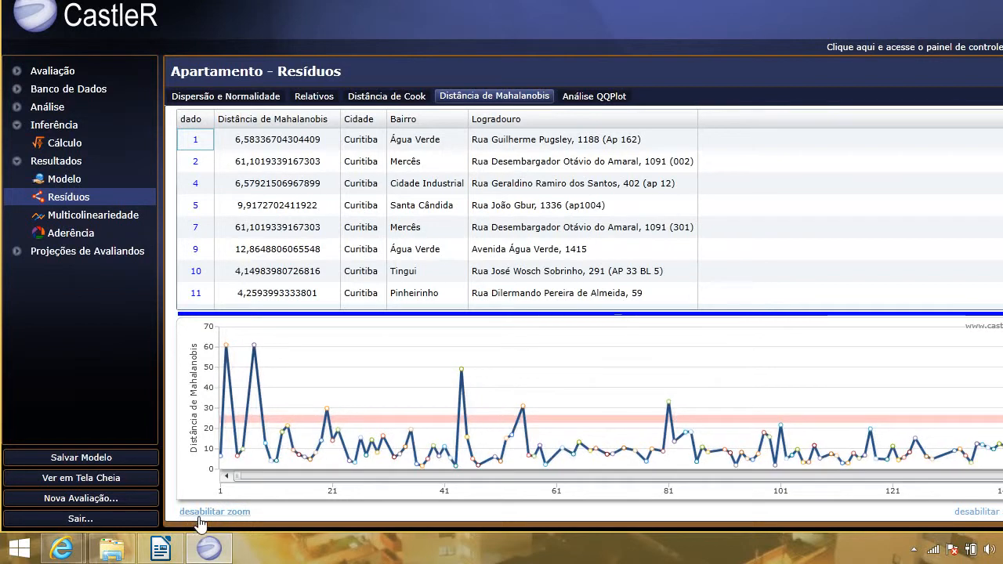
{"action": "left_click_drag", "start_coordinate": [237, 476], "coordinate": [321, 476]}
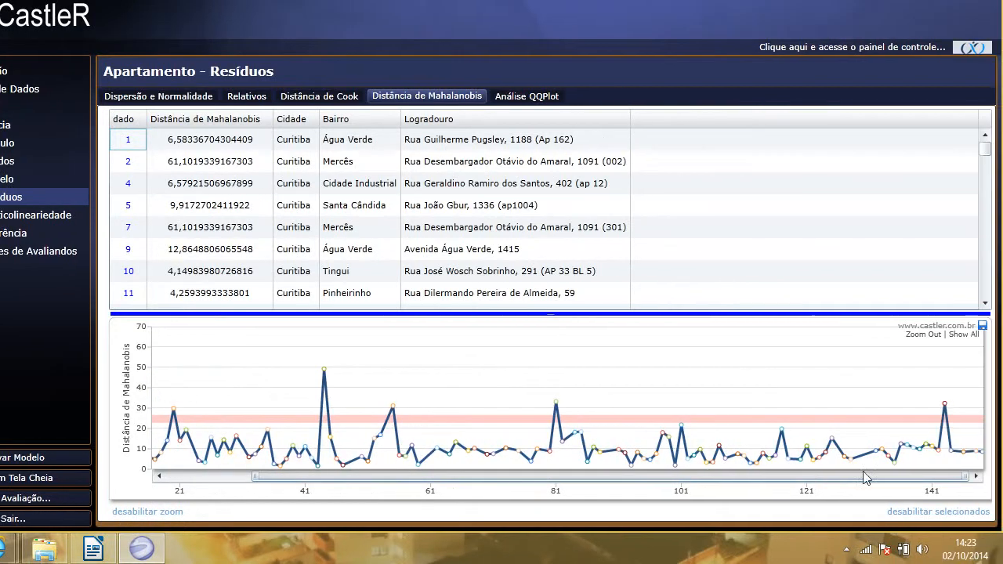
{"action": "left_click_drag", "start_coordinate": [963, 476], "coordinate": [621, 475]}
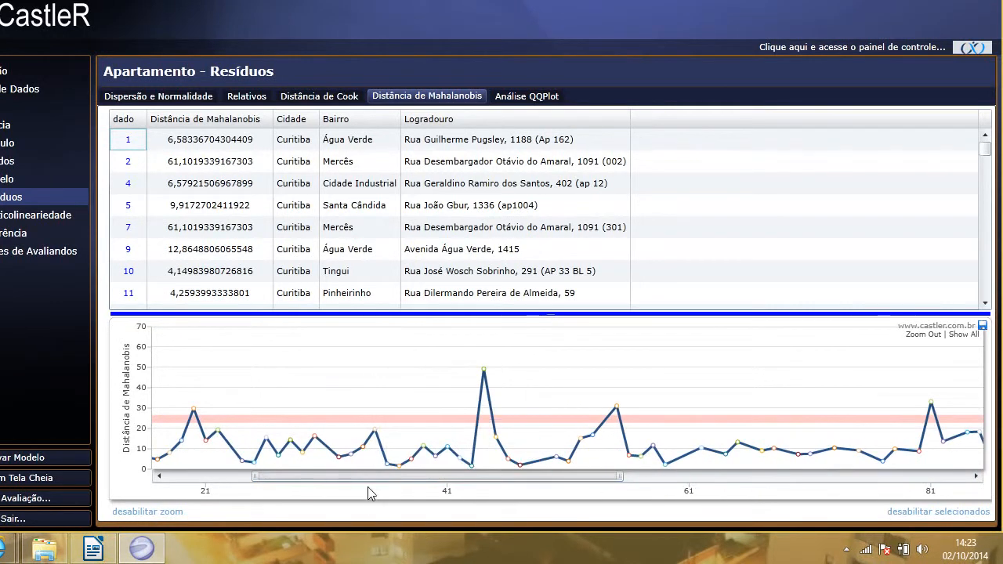
{"action": "left_click_drag", "start_coordinate": [365, 479], "coordinate": [270, 470]}
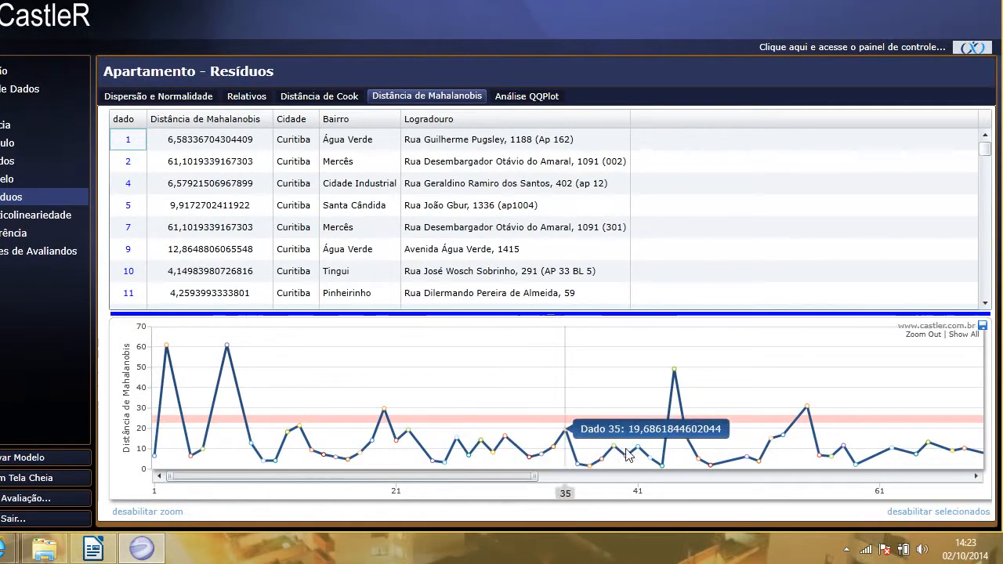
{"action": "left_click_drag", "start_coordinate": [490, 474], "coordinate": [930, 491]}
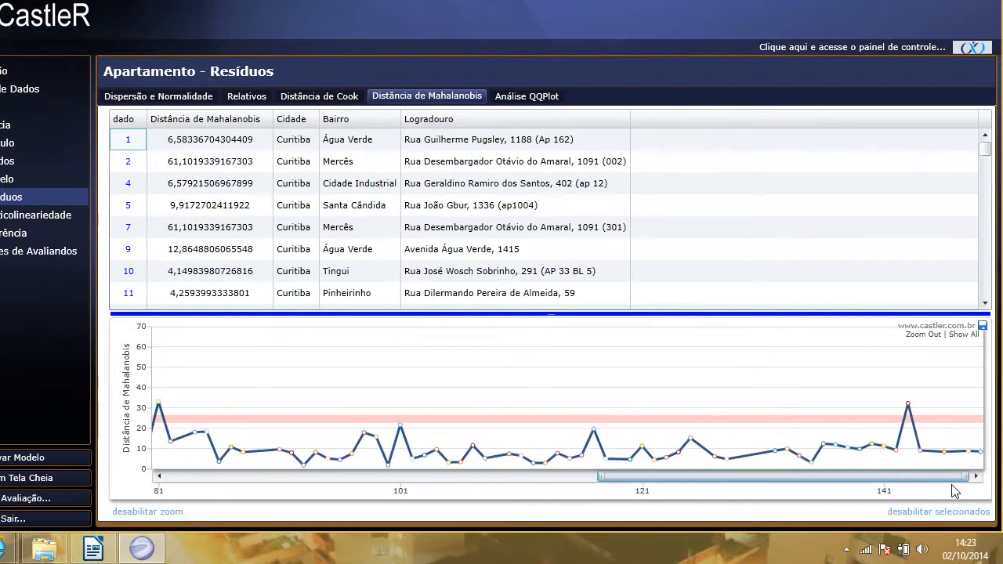
Select samples 143, 81 and 75 in the zoomed Mahalanobis distance chart, request disabling them, and decline the confirmation.
{"action": "left_click", "coordinate": [908, 403]}
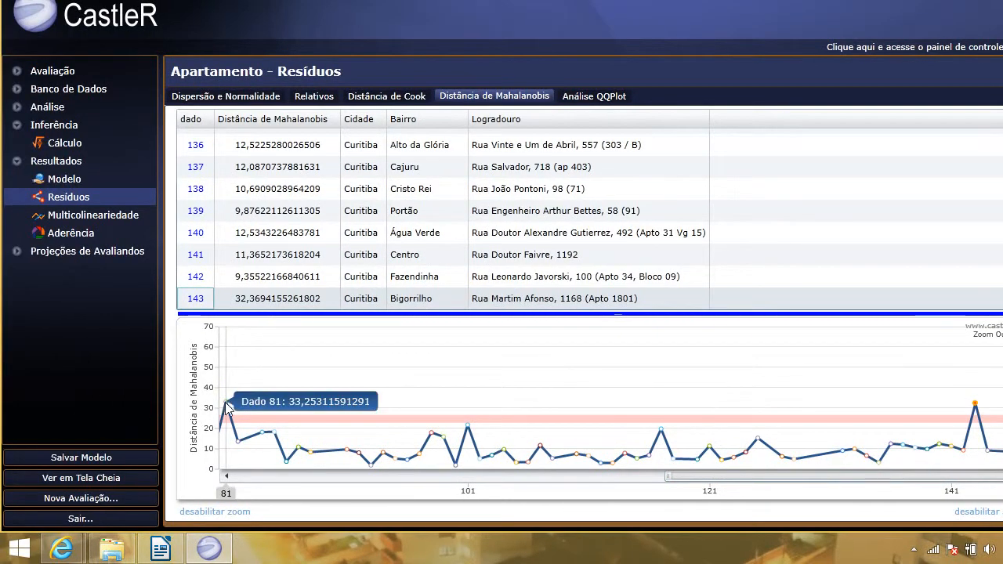
{"action": "left_click", "coordinate": [221, 403]}
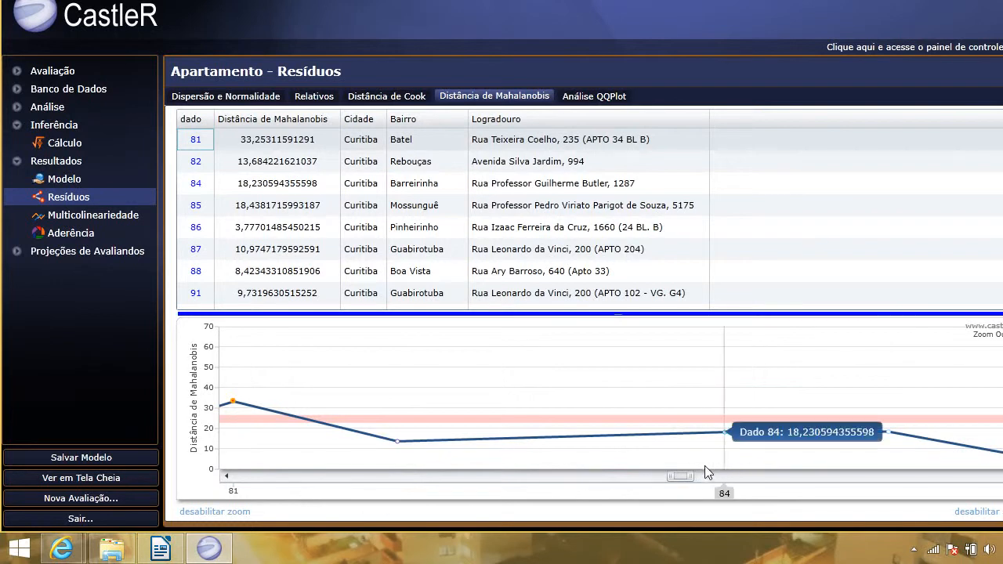
{"action": "left_click_drag", "start_coordinate": [683, 476], "coordinate": [640, 475]}
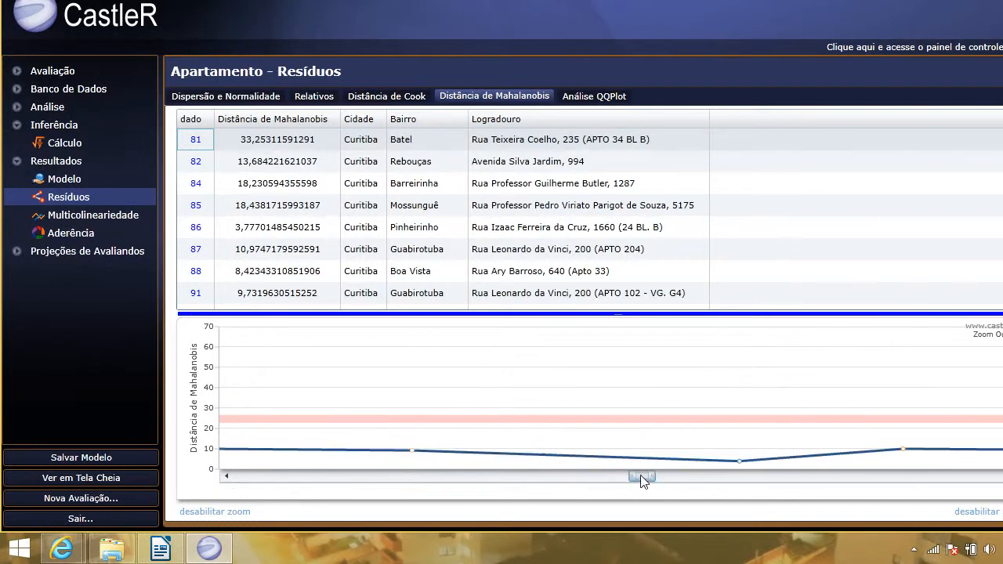
{"action": "left_click", "coordinate": [413, 453]}
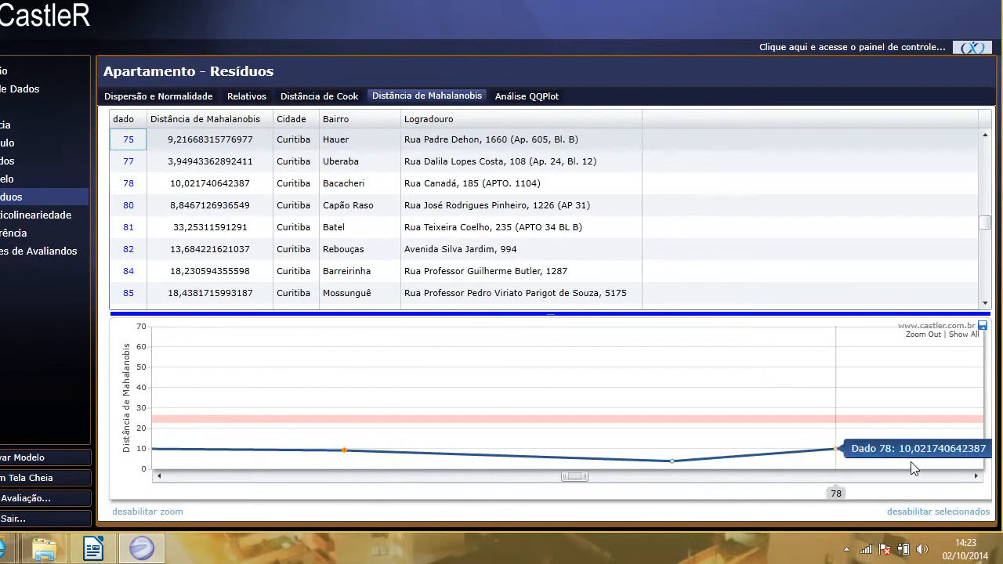
{"action": "left_click", "coordinate": [941, 512]}
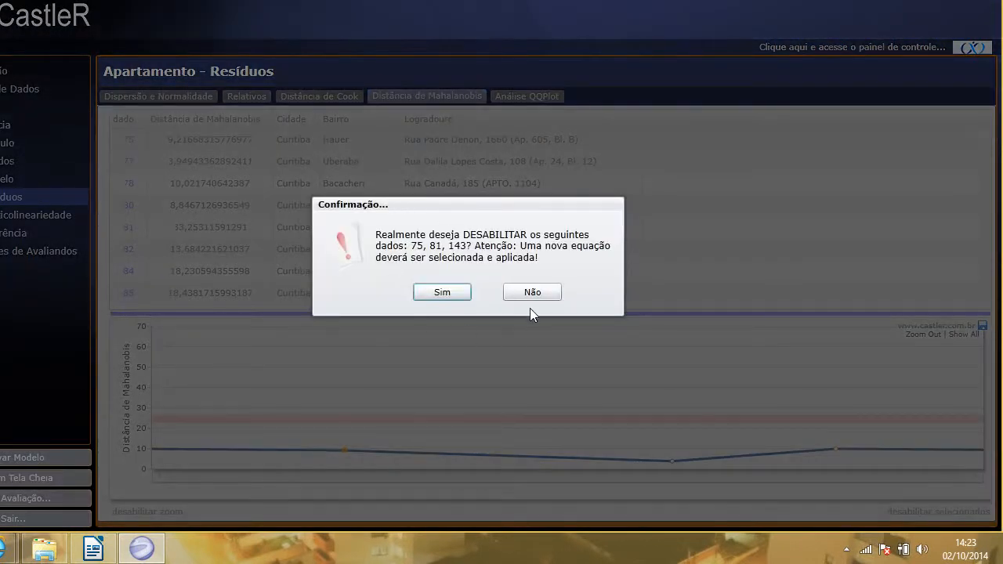
{"action": "left_click", "coordinate": [530, 293]}
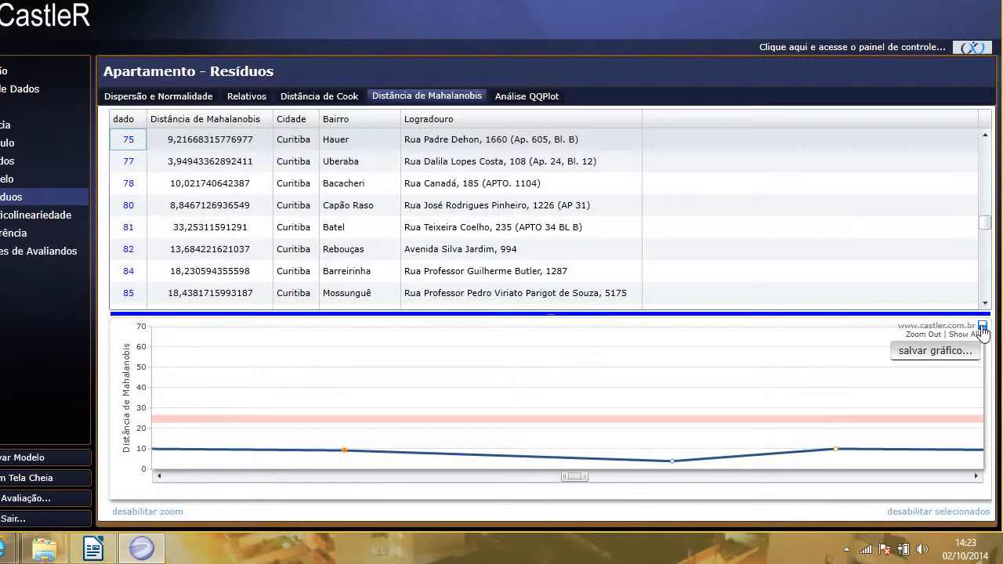
Open the Mahalanobis chart's save dialog and close it without saving, then disable the chart zoom.
{"action": "left_click", "coordinate": [982, 329]}
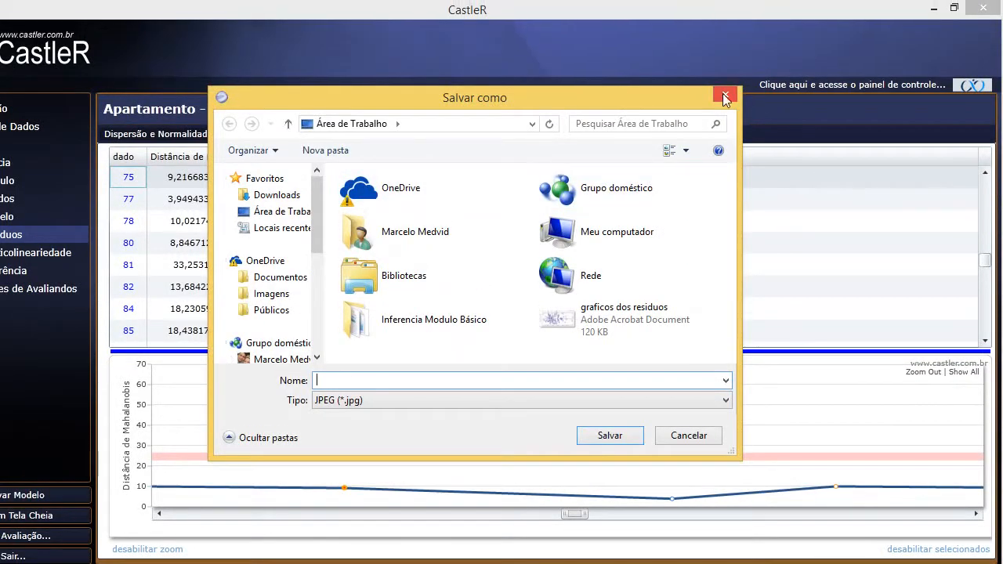
{"action": "left_click", "coordinate": [724, 96]}
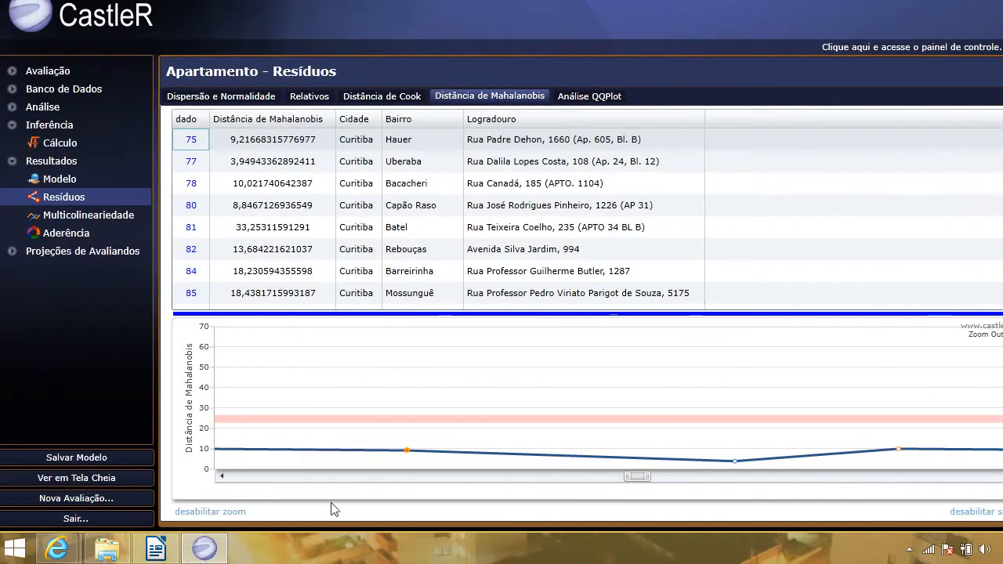
{"action": "left_click_drag", "start_coordinate": [641, 478], "coordinate": [234, 479]}
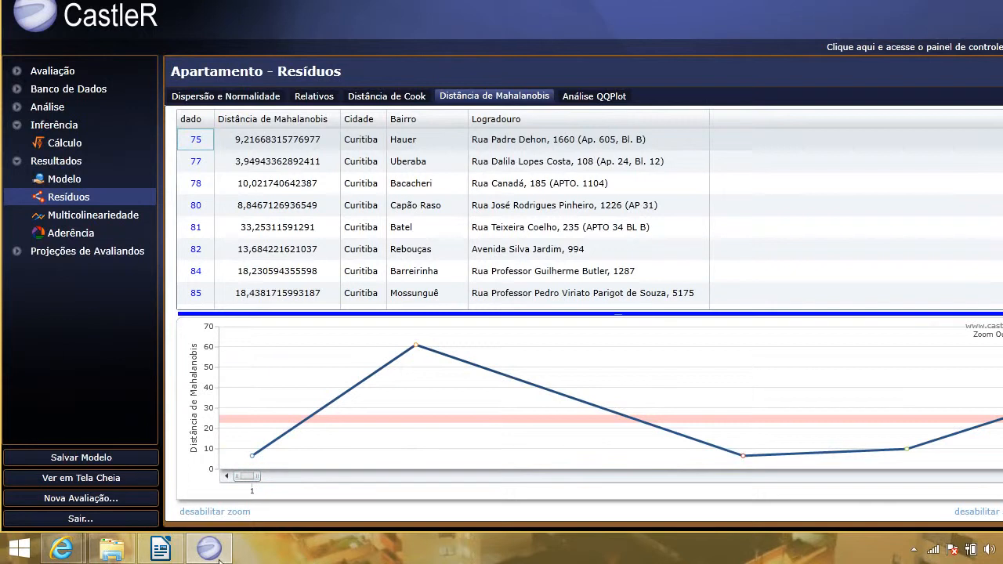
{"action": "left_click", "coordinate": [211, 512]}
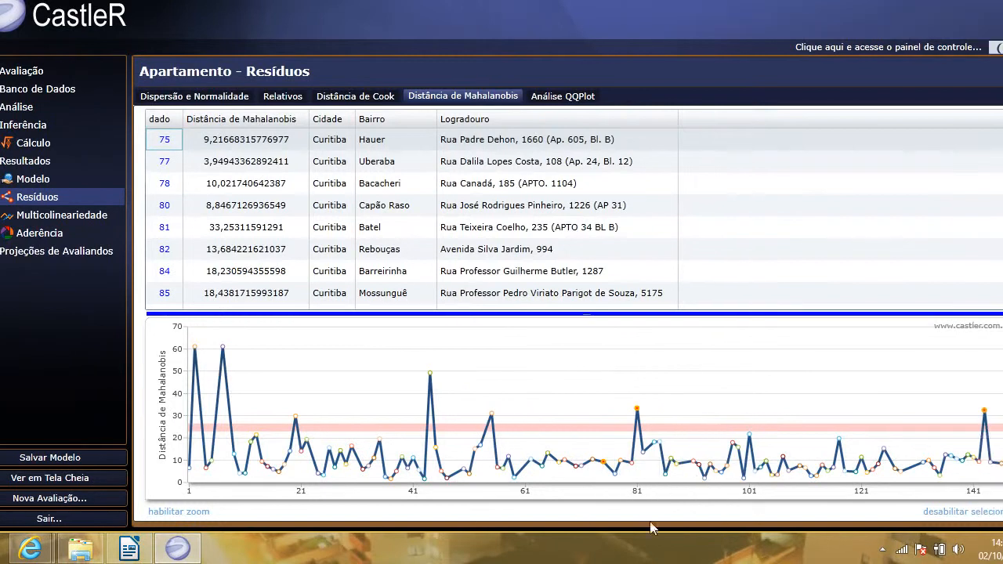
Switch to full-screen view and review the Equação de Regressão data table in the Análise QQPlot analysis.
{"action": "left_click", "coordinate": [76, 481]}
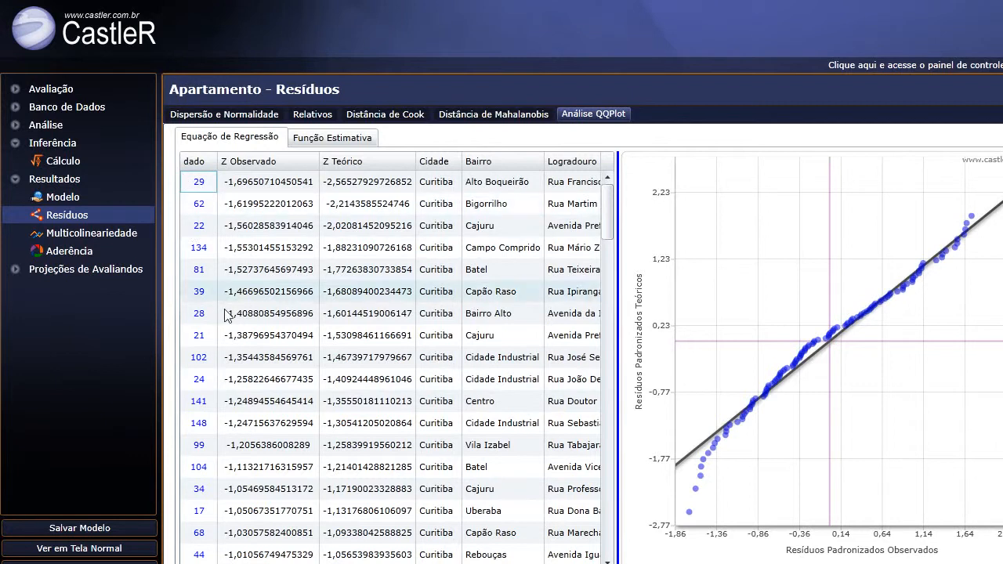
{"action": "left_click", "coordinate": [330, 139]}
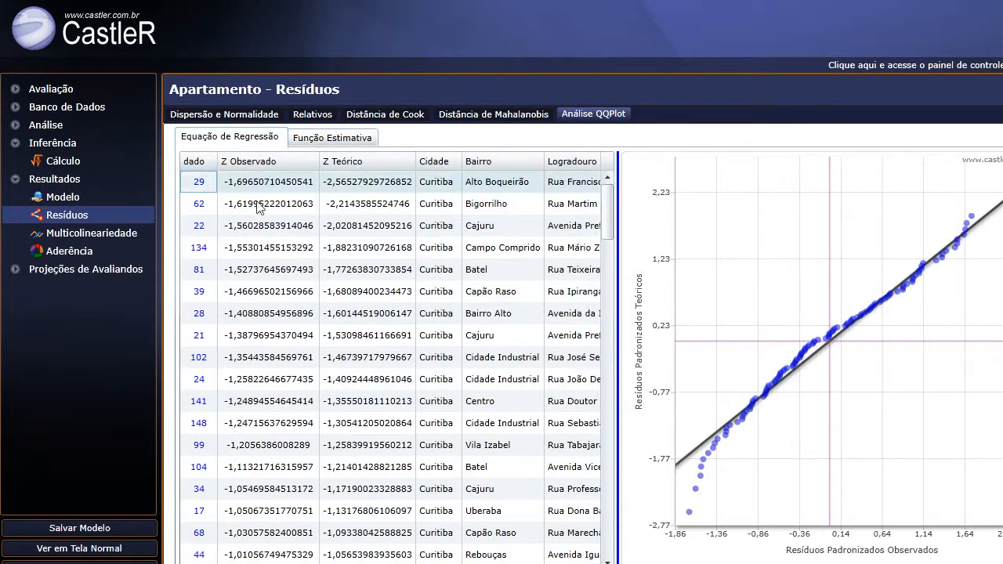
{"action": "scroll", "coordinate": [242, 219], "scroll_direction": "down", "scroll_amount": 3}
{"action": "scroll", "coordinate": [290, 213], "scroll_direction": "up", "scroll_amount": 1}
{"action": "scroll", "coordinate": [290, 213], "scroll_direction": "up", "scroll_amount": 2}
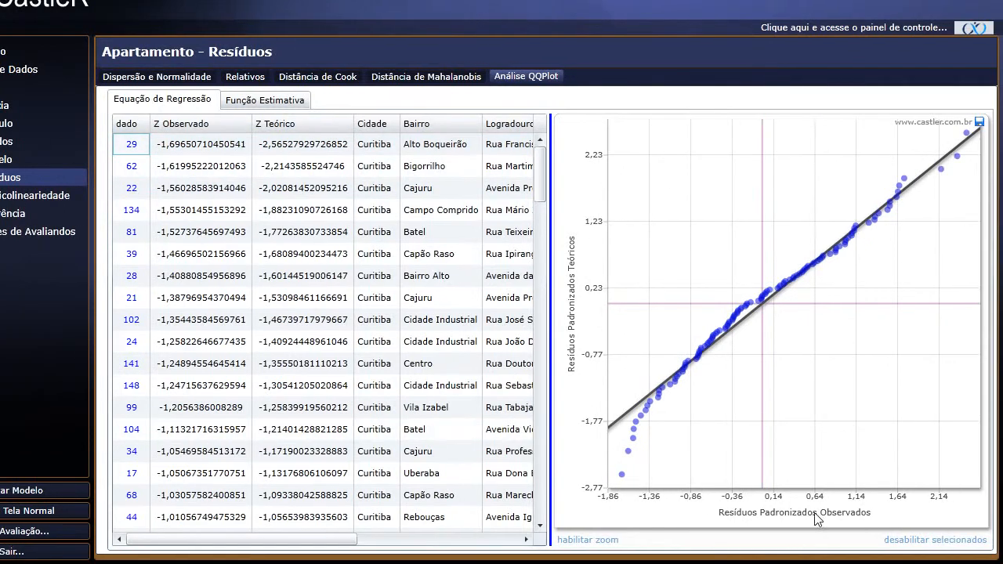
Enlarge the QQ plot by narrowing the data table beside it, and identify the points farthest below the line.
{"action": "left_click_drag", "start_coordinate": [550, 294], "coordinate": [571, 291]}
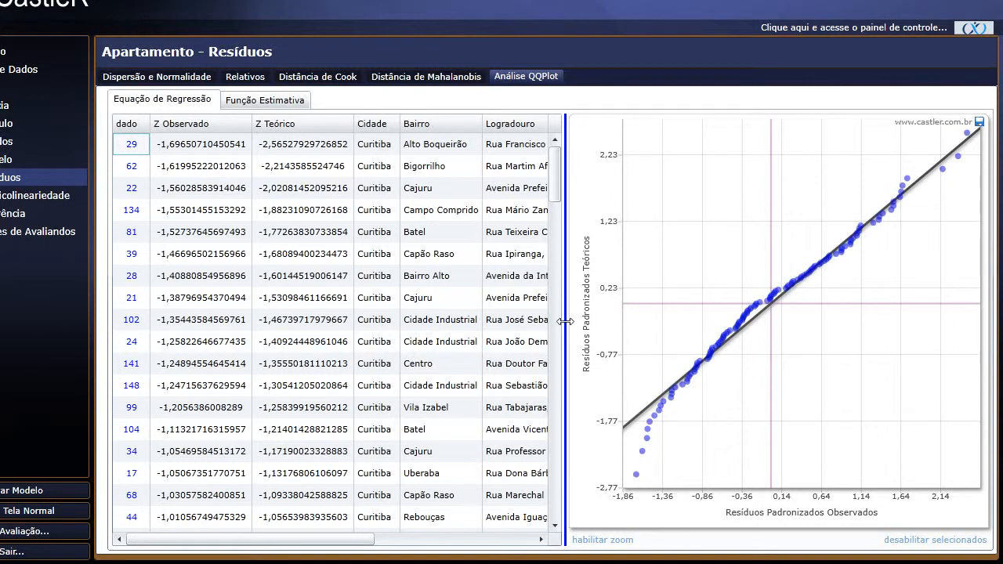
{"action": "left_click_drag", "start_coordinate": [563, 321], "coordinate": [436, 321]}
{"action": "mouse_move", "coordinate": [516, 483]}
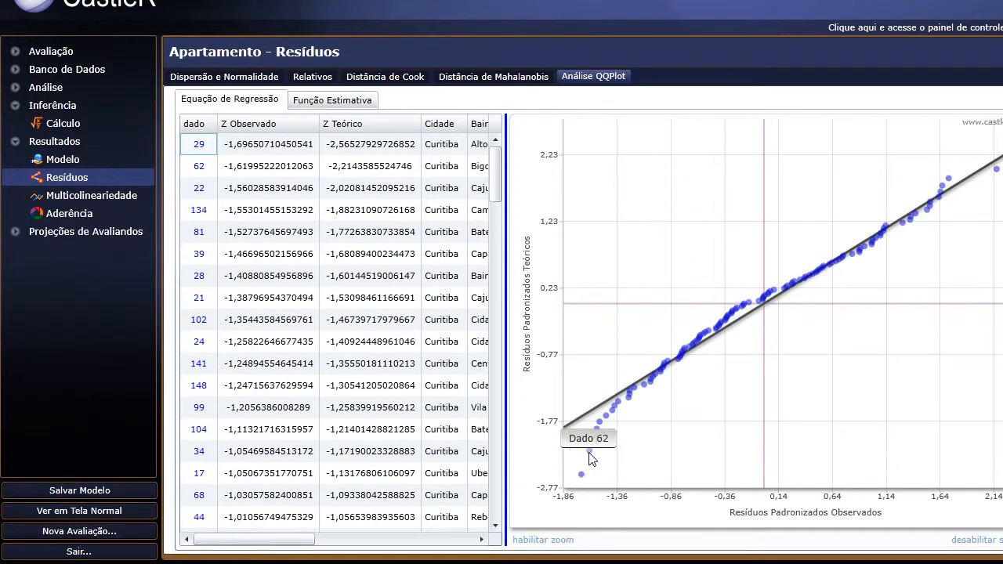
{"action": "mouse_move", "coordinate": [601, 427]}
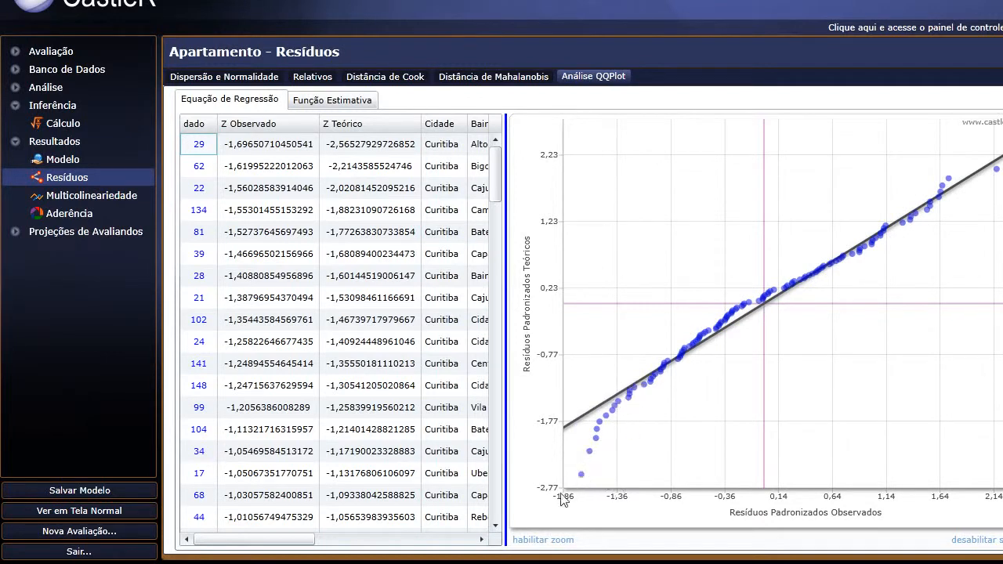
Enable zoom on the QQ plot, examine a narrowed range of observed standardized residuals, and disable the zoom.
{"action": "left_click", "coordinate": [533, 542]}
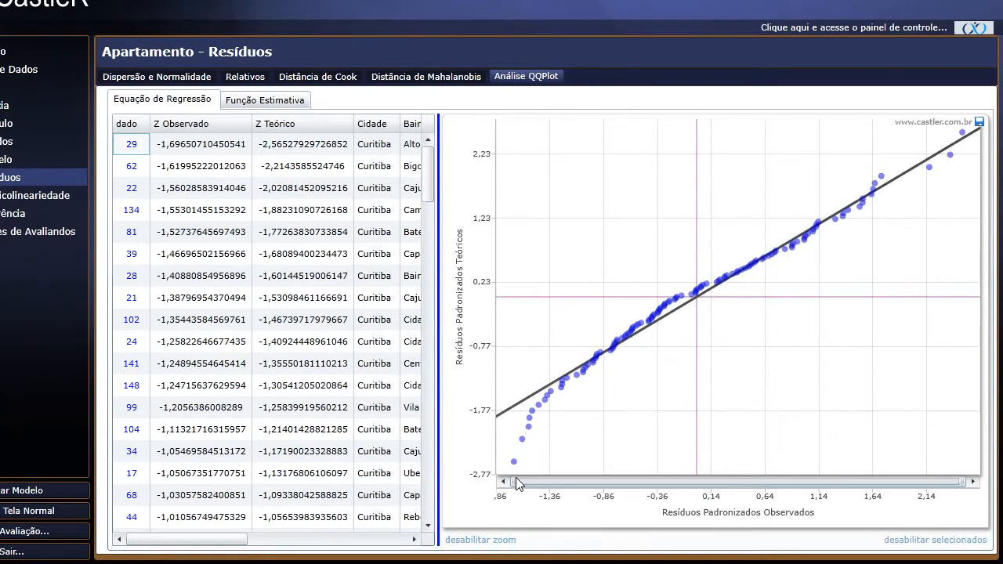
{"action": "left_click_drag", "start_coordinate": [516, 481], "coordinate": [546, 486]}
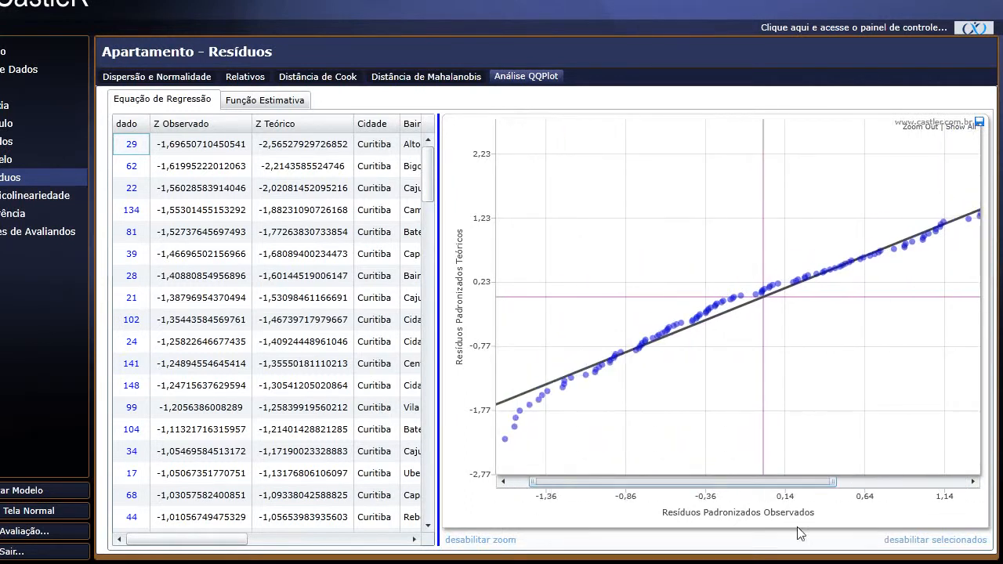
{"action": "left_click_drag", "start_coordinate": [832, 481], "coordinate": [876, 483]}
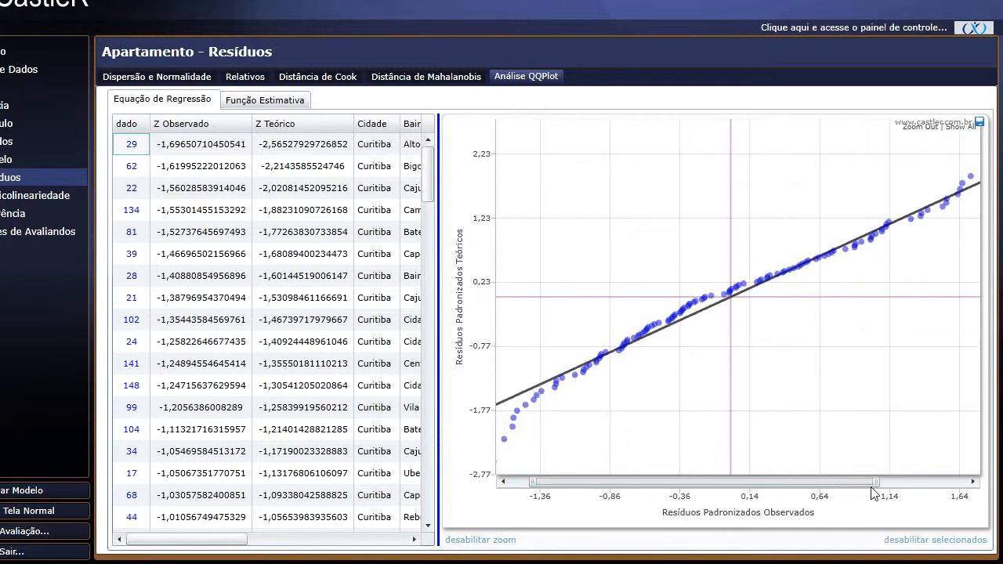
{"action": "left_click", "coordinate": [498, 540]}
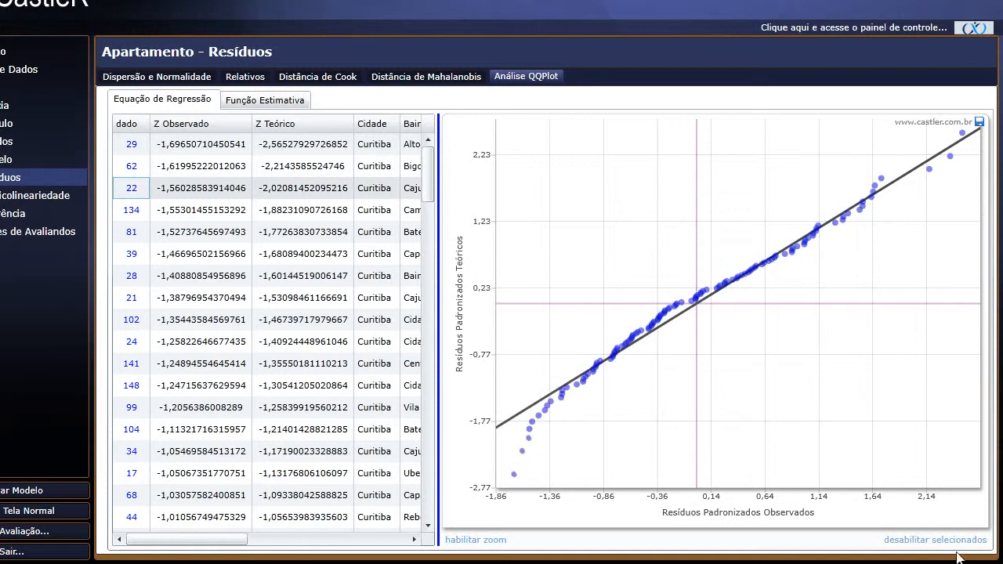
Disable samples 29, 62 and 22 from the QQ plot analysis and accept the confirmation.
{"action": "left_click", "coordinate": [890, 541]}
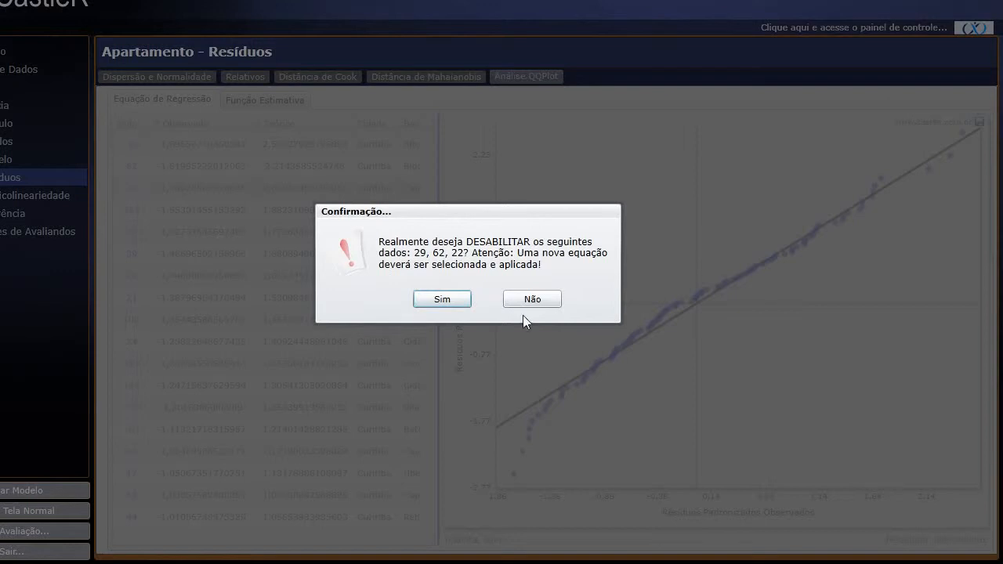
{"action": "left_click", "coordinate": [454, 295]}
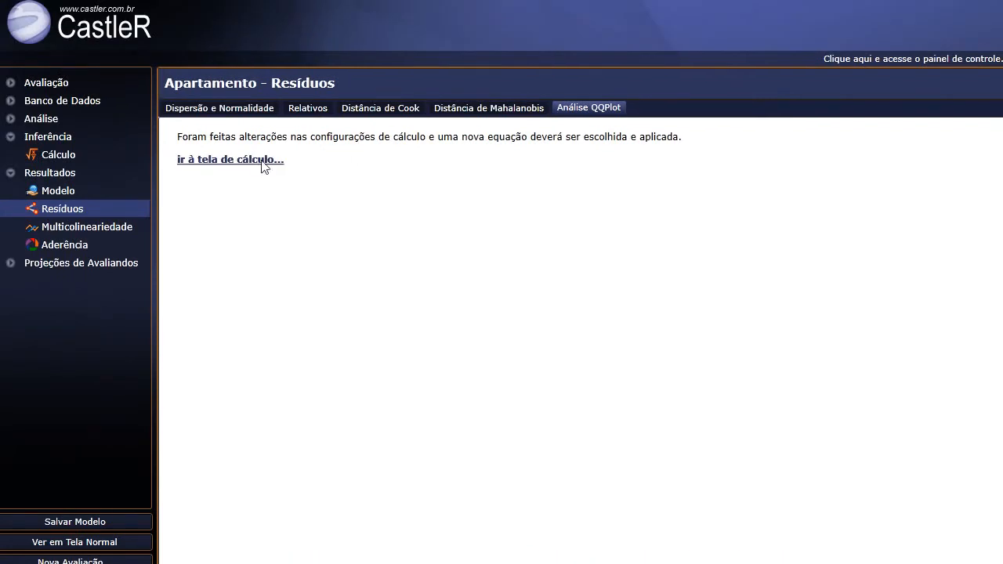
Go to the Cálculo screen, recalculate the equations, and apply equation 1 of the mesclado list.
{"action": "left_click", "coordinate": [263, 162]}
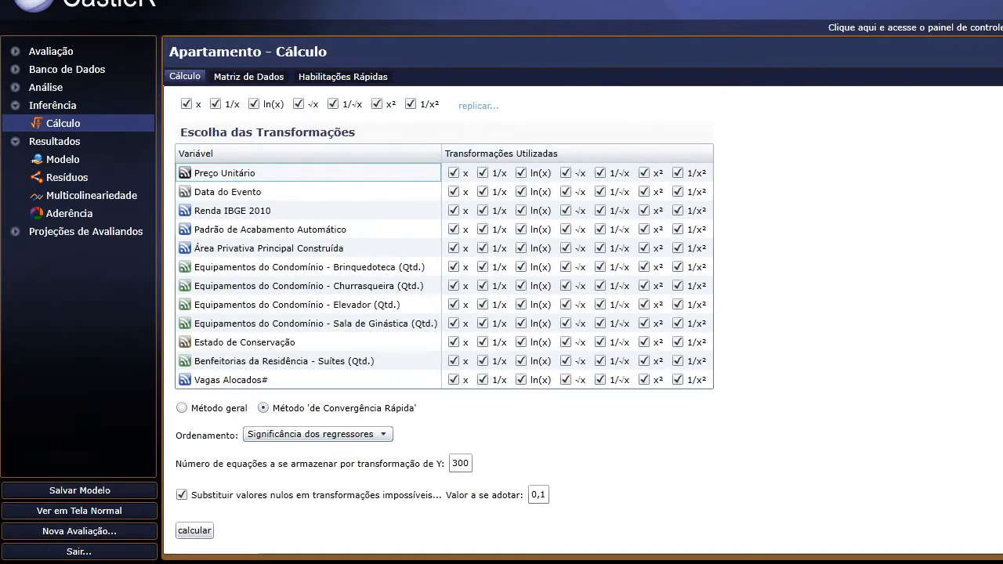
{"action": "left_click", "coordinate": [194, 530]}
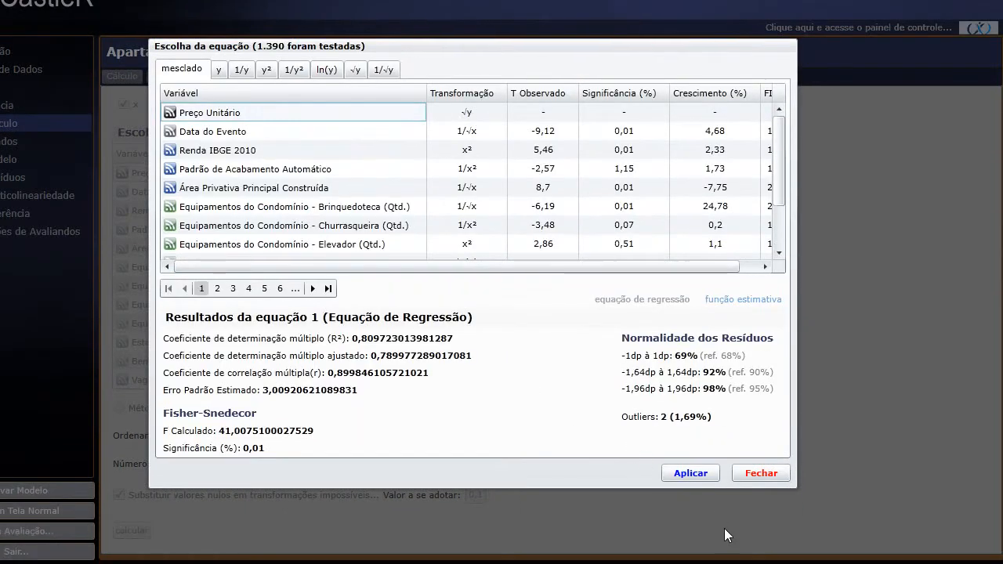
{"action": "left_click", "coordinate": [679, 474]}
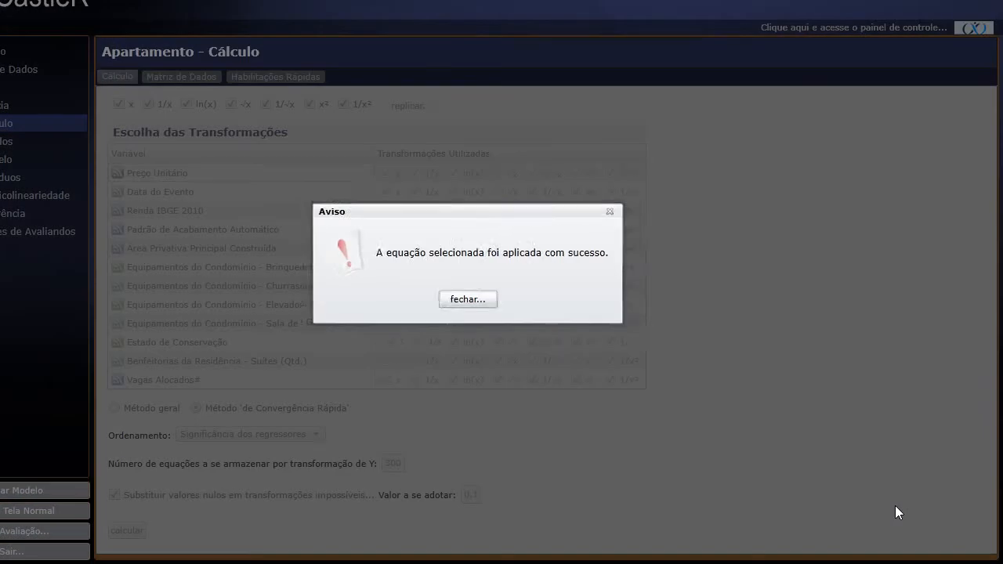
{"action": "left_click", "coordinate": [496, 298]}
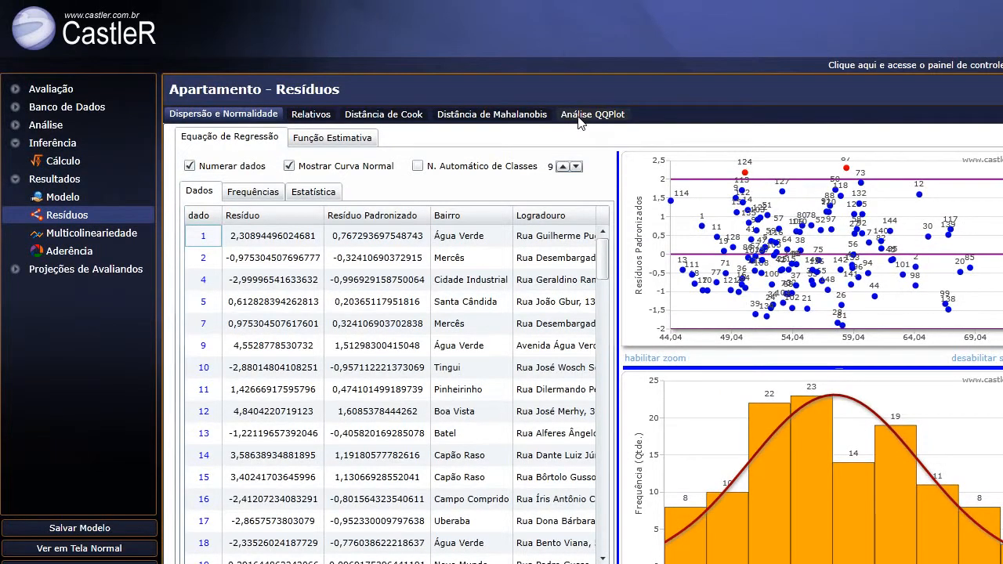
Reopen the Análise QQPlot for the recalculated model and adjust the split between the data table and the plot.
{"action": "left_click", "coordinate": [579, 116]}
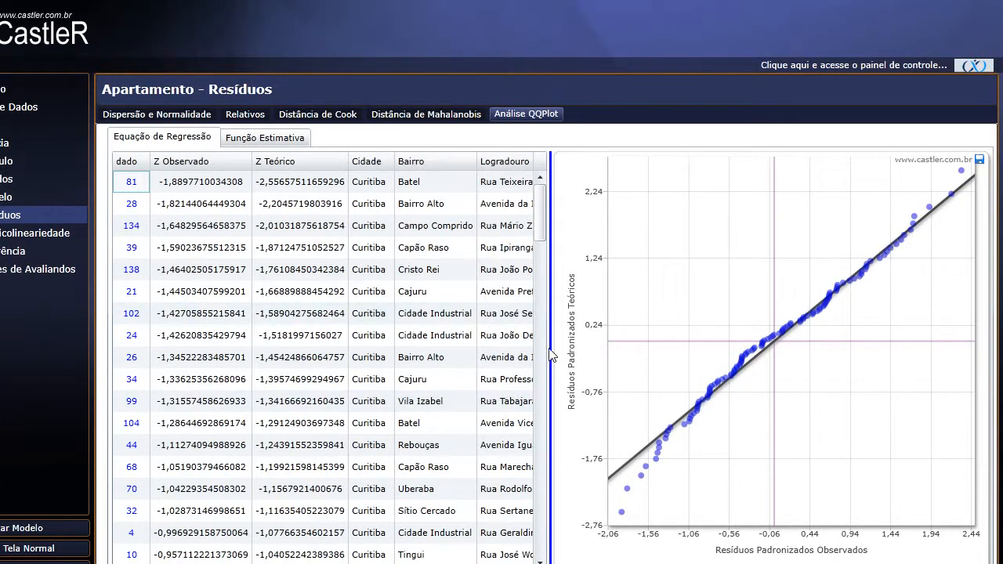
{"action": "left_click_drag", "start_coordinate": [548, 347], "coordinate": [433, 347]}
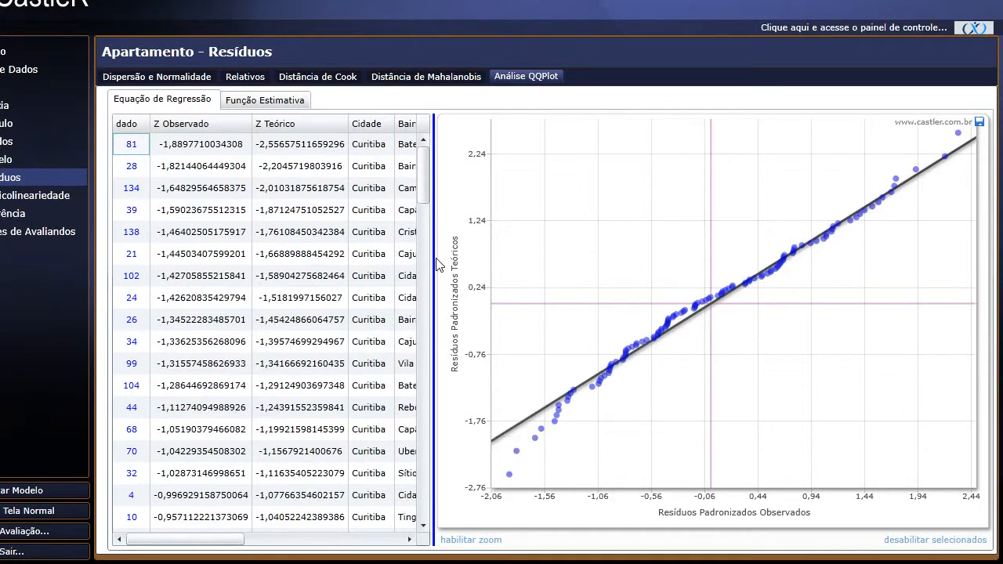
{"action": "left_click_drag", "start_coordinate": [433, 261], "coordinate": [532, 262]}
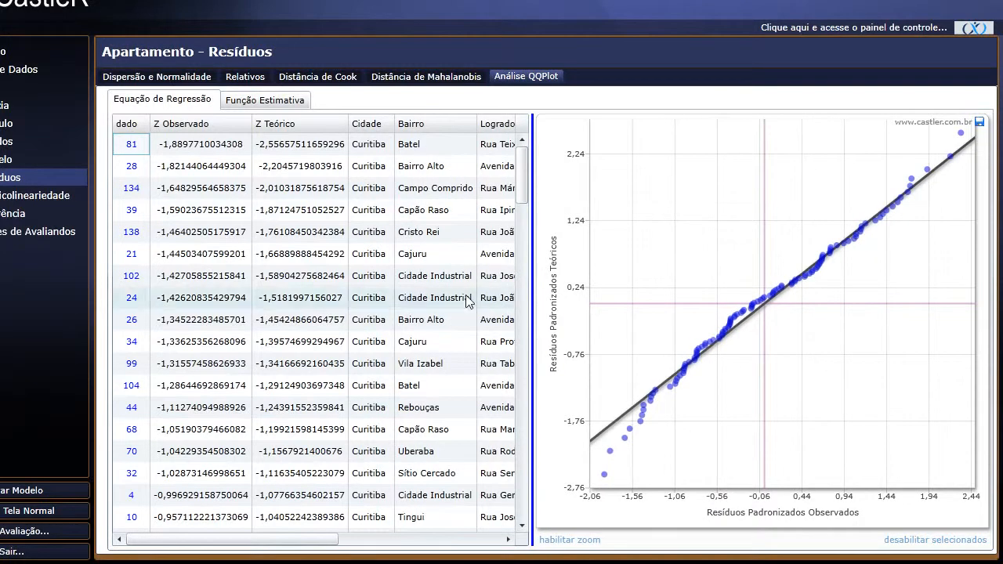